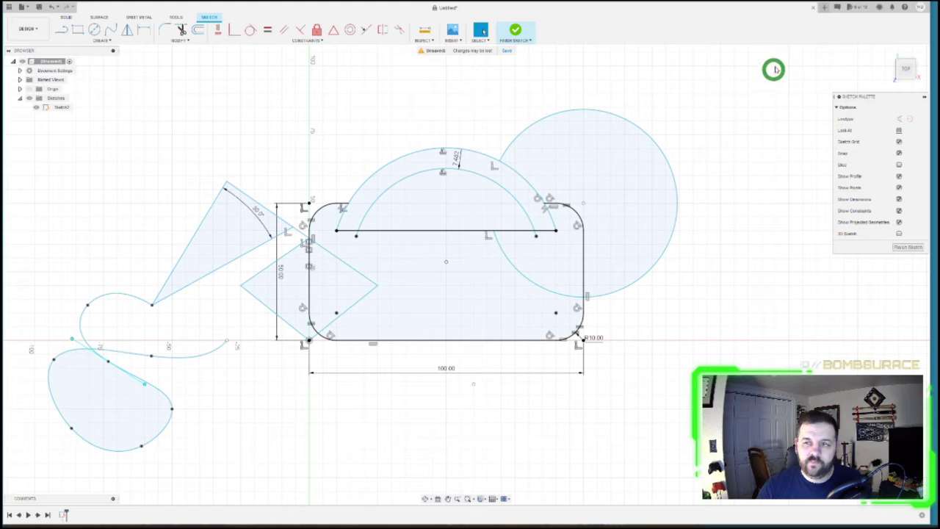
# - Close the current practice sketch without saving its changes and view the new empty design from the top
pyautogui.click(813, 9)
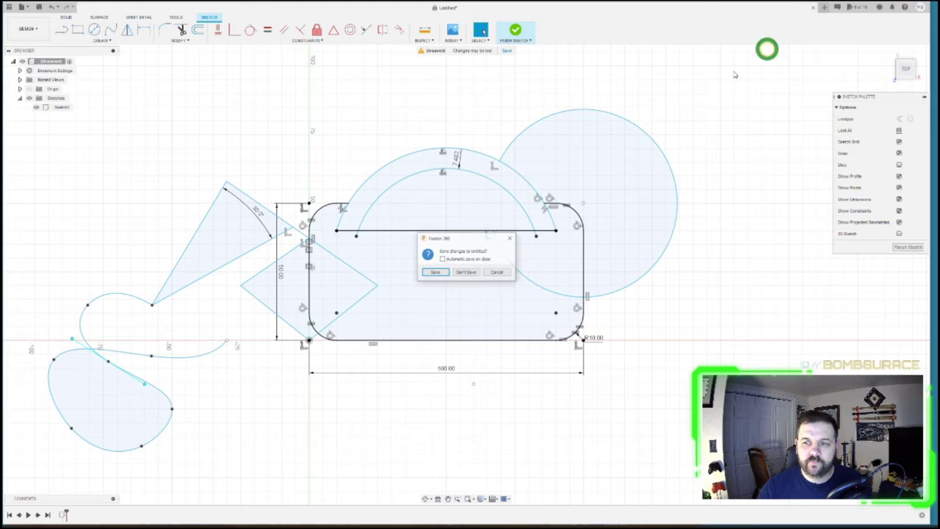
pyautogui.click(472, 273)
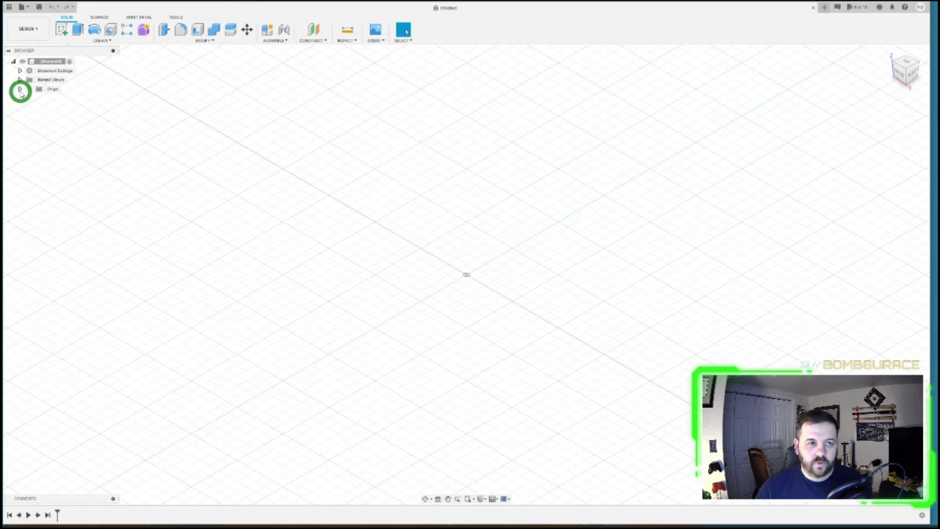
pyautogui.click(908, 61)
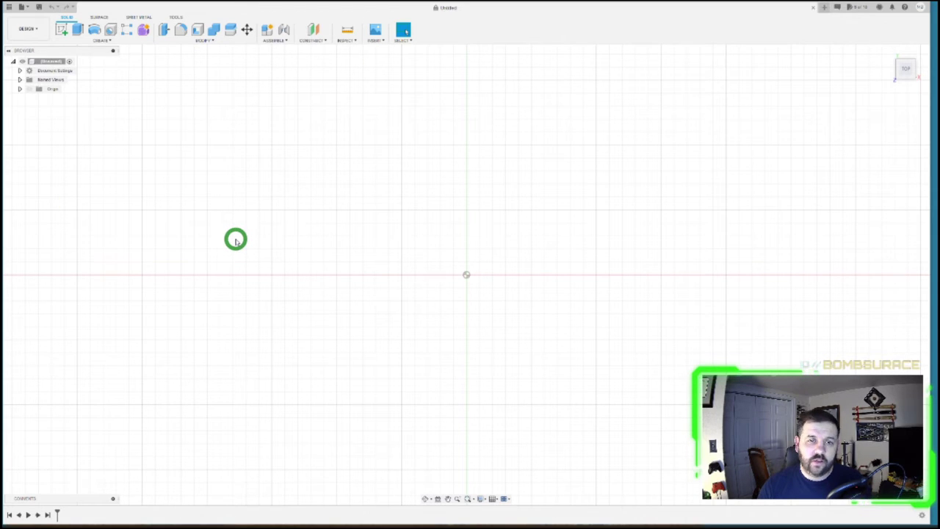
# - Begin inserting a canvas from the local image whiterangercoin in the Tutorials folder
pyautogui.click(377, 42)
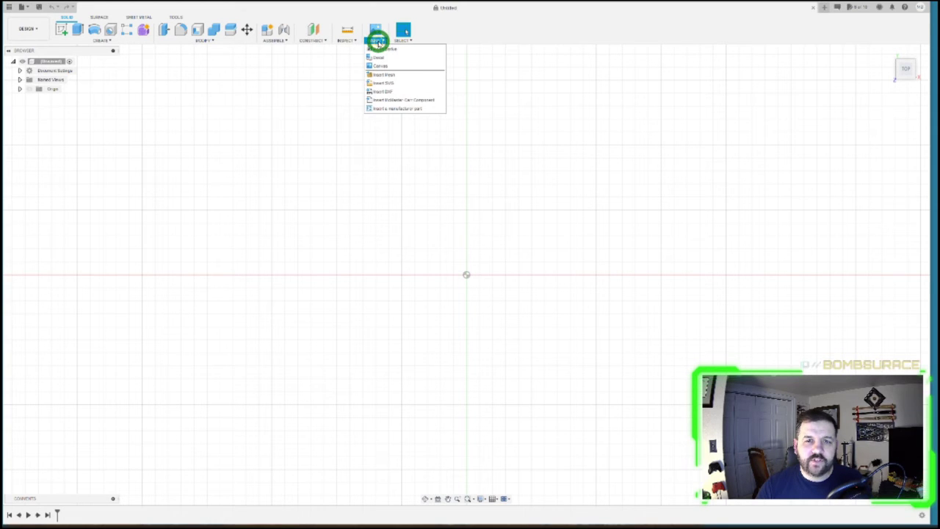
pyautogui.click(566, 250)
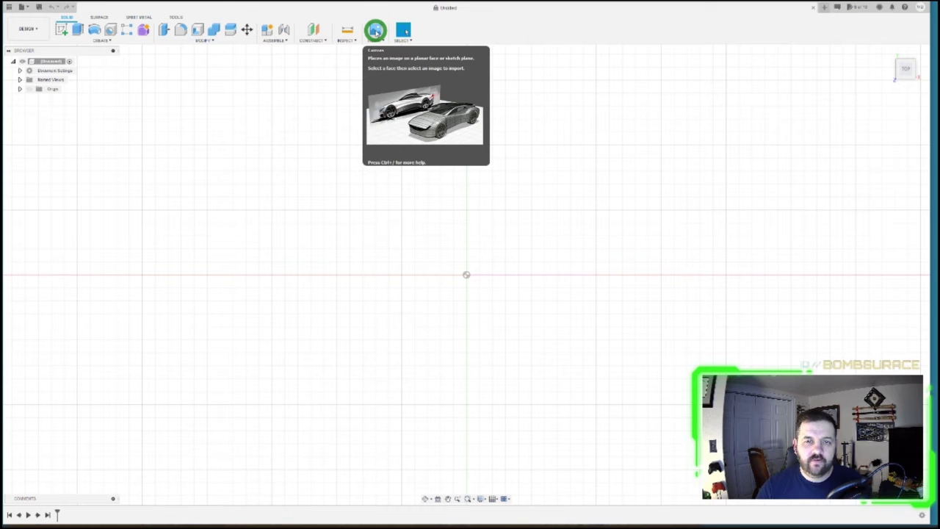
pyautogui.click(375, 30)
pyautogui.click(382, 331)
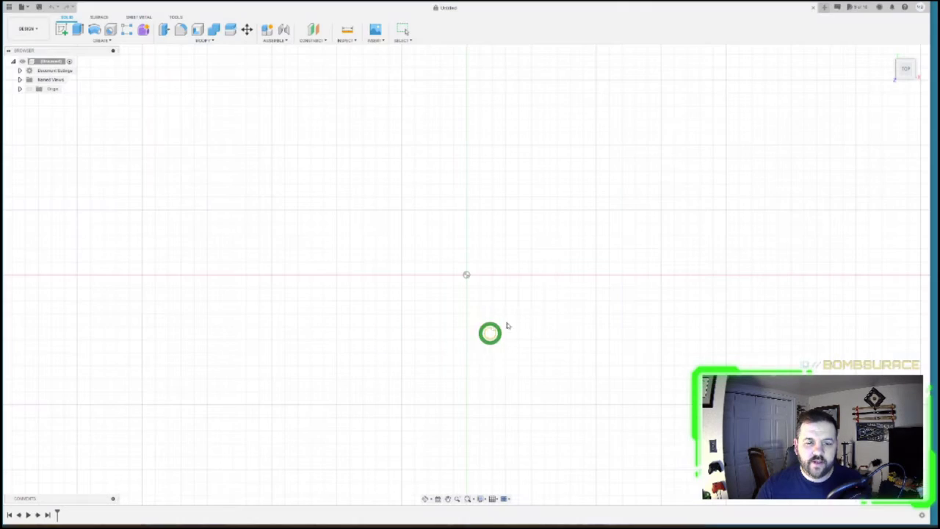
pyautogui.click(178, 63)
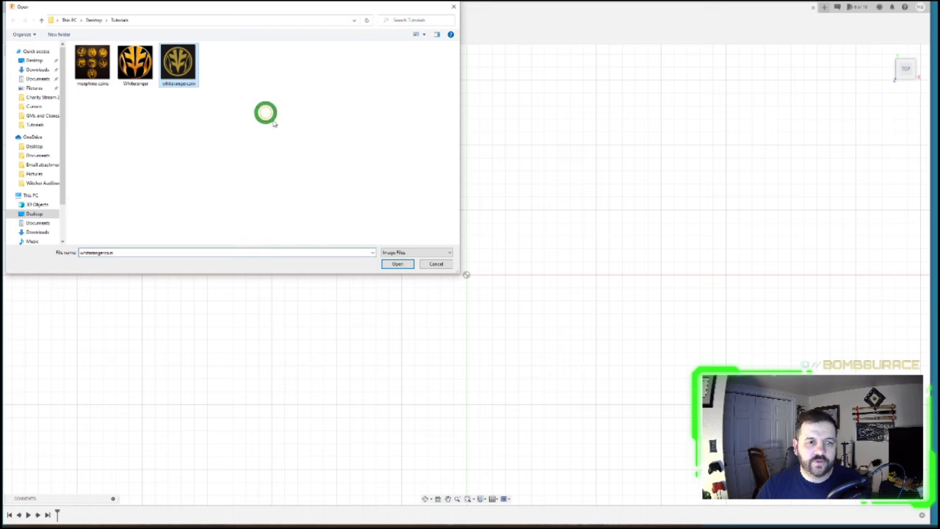
pyautogui.click(404, 266)
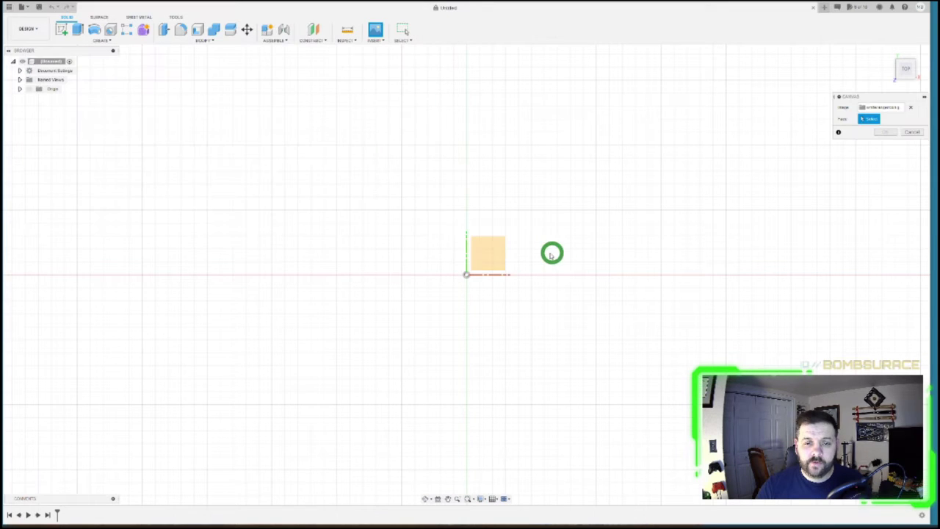
# - Place the coin image on the horizontal XY origin plane, centred on the origin and scaled uniformly to about 3.275
pyautogui.moveTo(905, 76)
pyautogui.mouseDown()
pyautogui.moveTo(871, 36)
pyautogui.moveTo(903, 54)
pyautogui.moveTo(908, 78)
pyautogui.mouseUp()
pyautogui.click(905, 67)
pyautogui.click(490, 257)
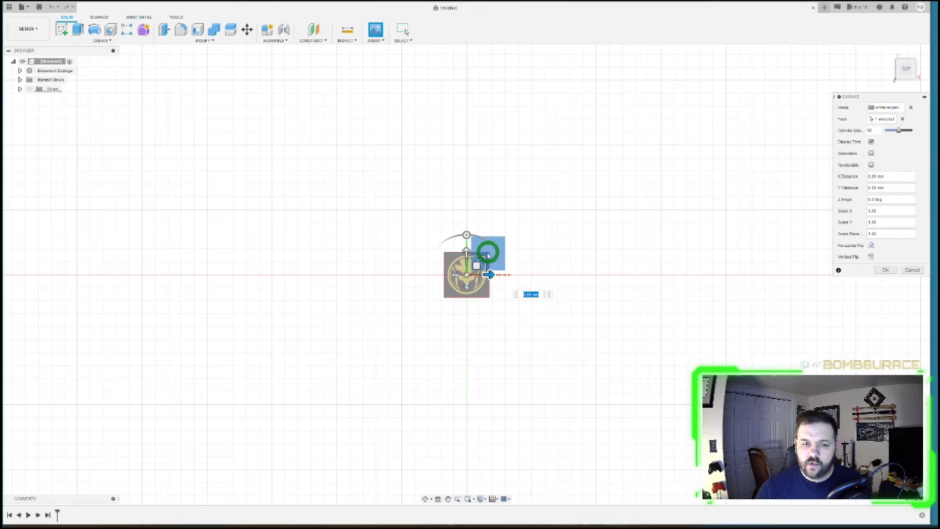
pyautogui.moveTo(483, 257); pyautogui.dragTo(548, 214)
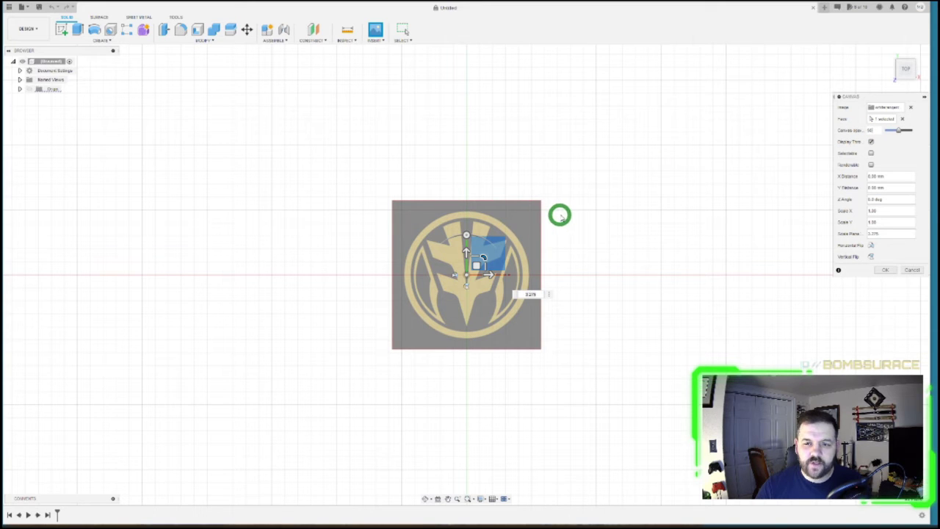
pyautogui.click(884, 270)
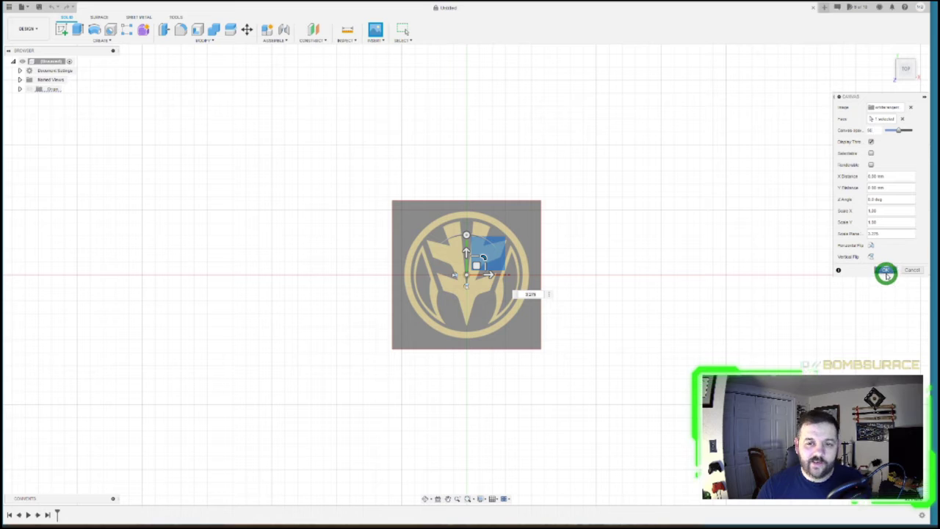
pyautogui.click(886, 271)
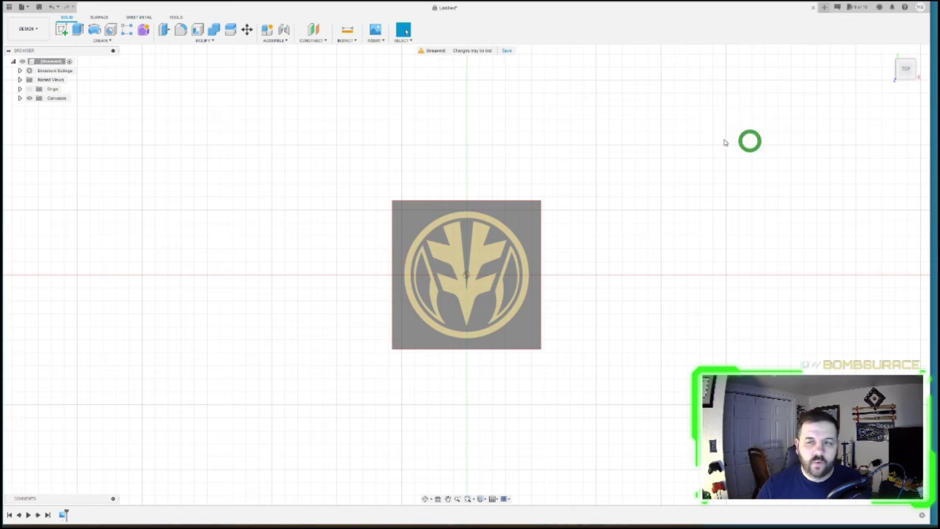
# - Calibrate the coin canvas to 50 mm between the leftmost and rightmost points of the outer ring
pyautogui.click(20, 98)
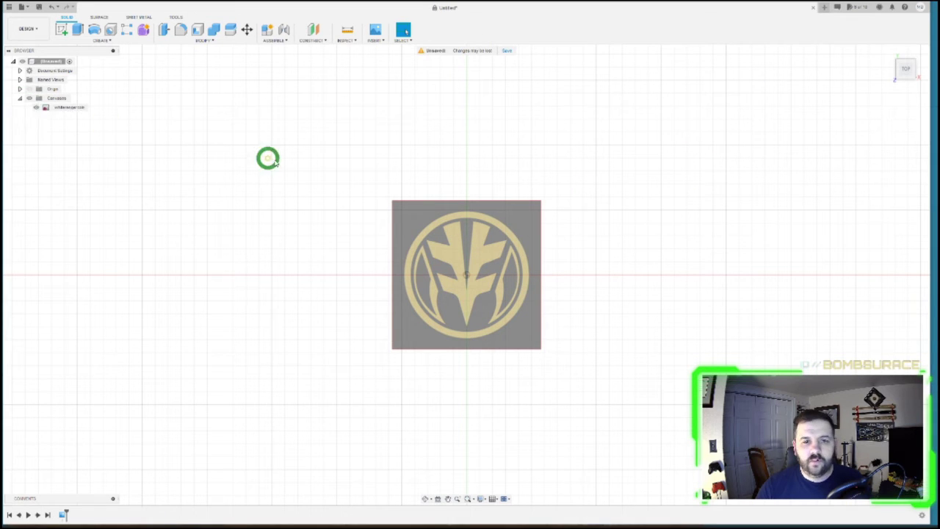
pyautogui.click(65, 109)
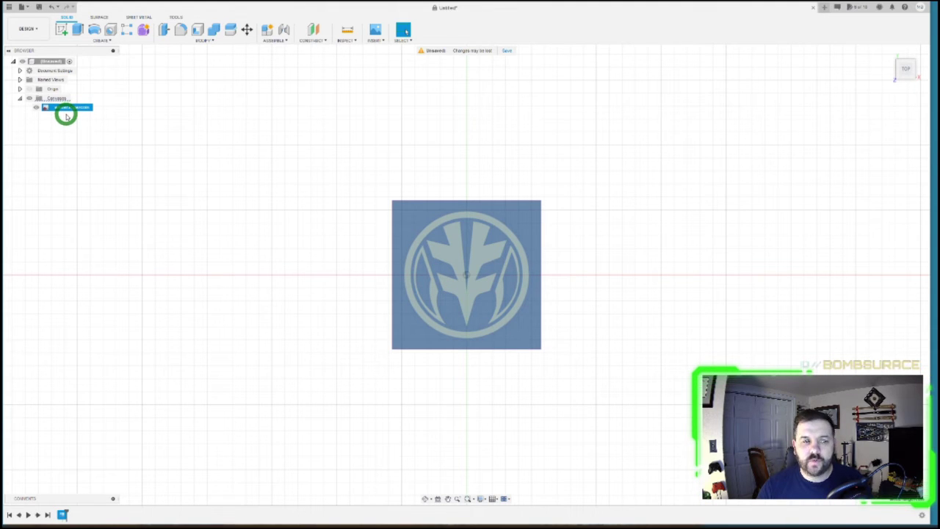
pyautogui.scroll(-1, 477, 297)
pyautogui.scroll(4, 481, 294)
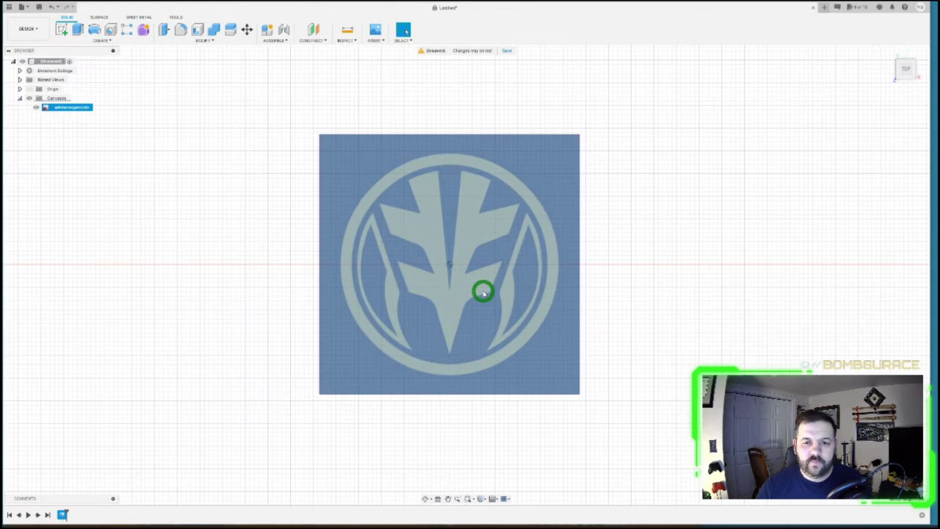
pyautogui.click(60, 108)
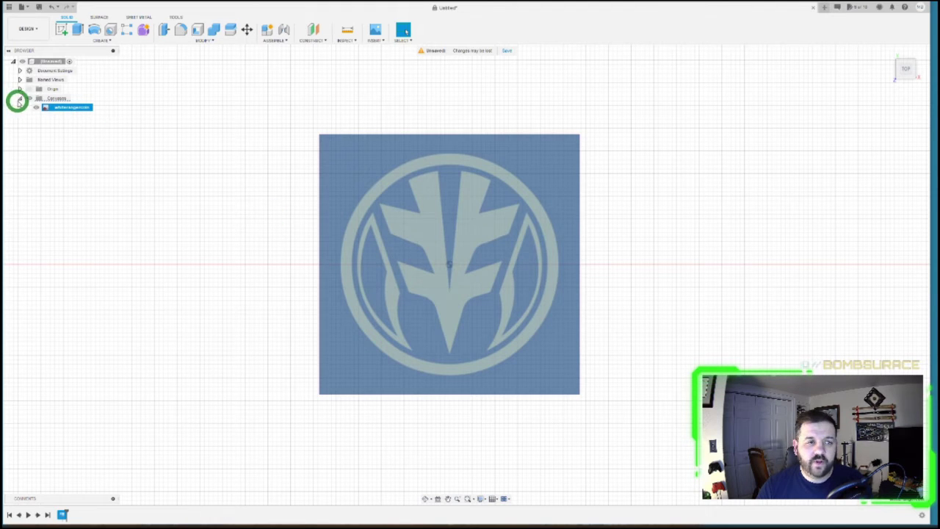
pyautogui.rightClick(73, 108)
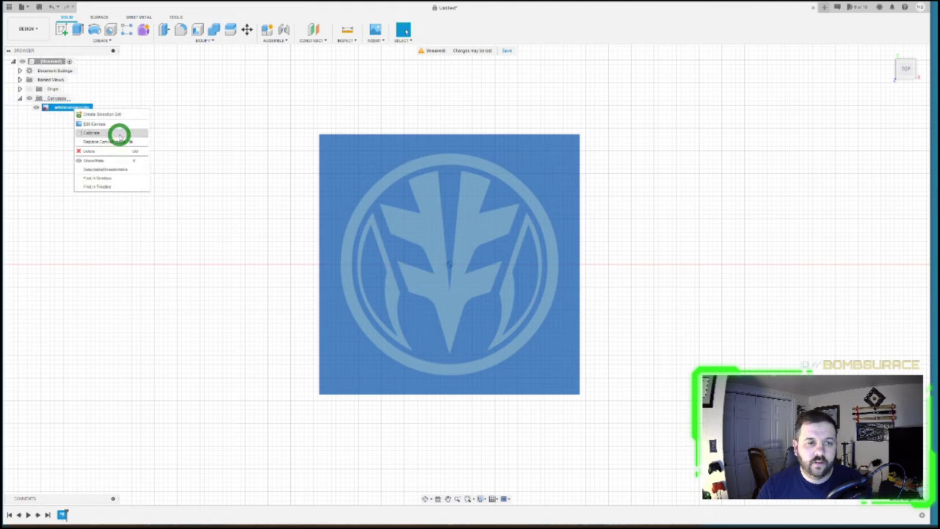
pyautogui.click(119, 133)
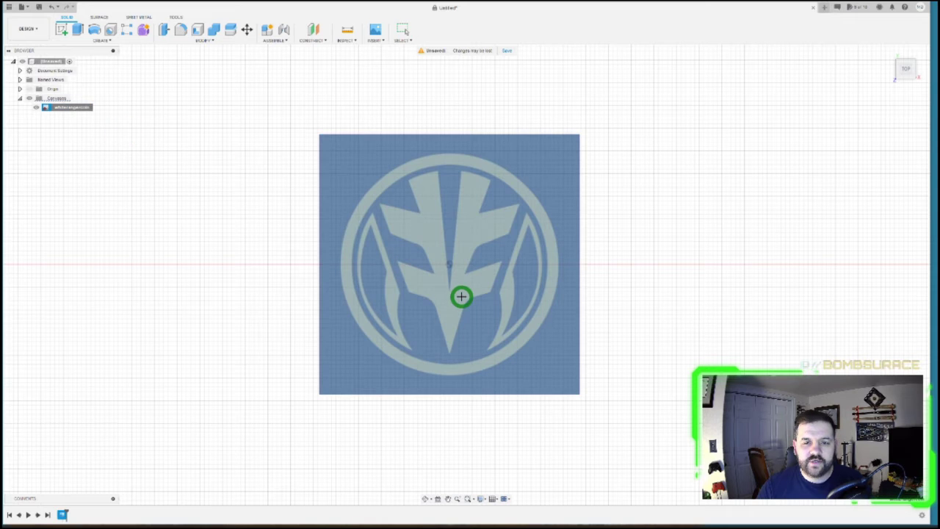
pyautogui.scroll(2, 467, 296)
pyautogui.scroll(2, 467, 296)
pyautogui.scroll(1, 310, 257)
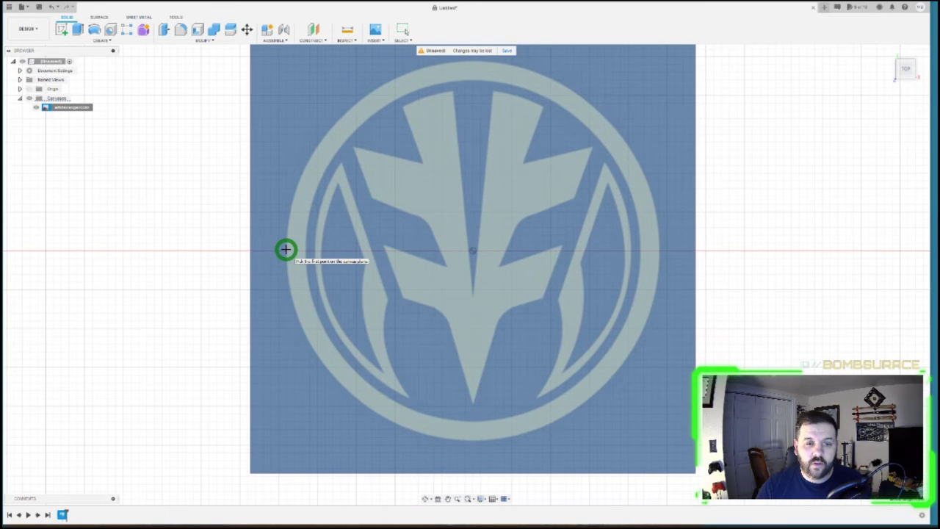
pyautogui.click(286, 249)
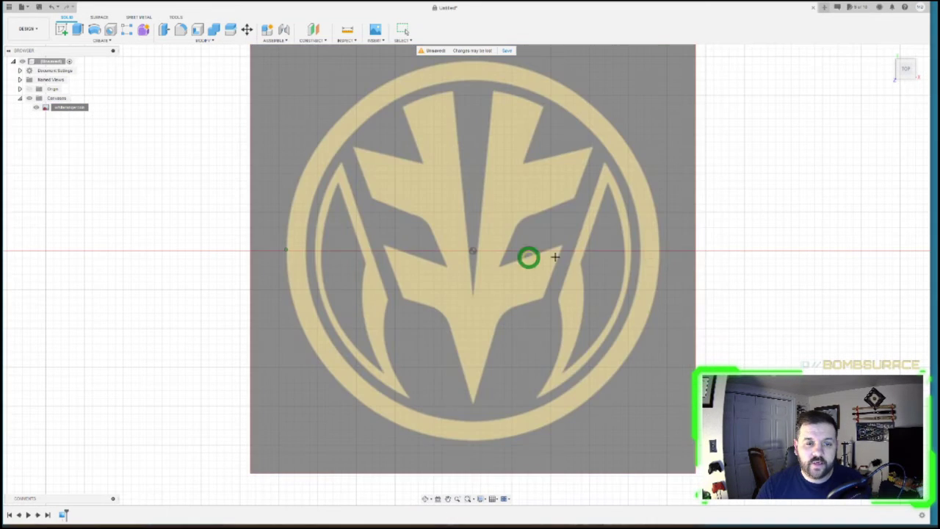
pyautogui.click(659, 251)
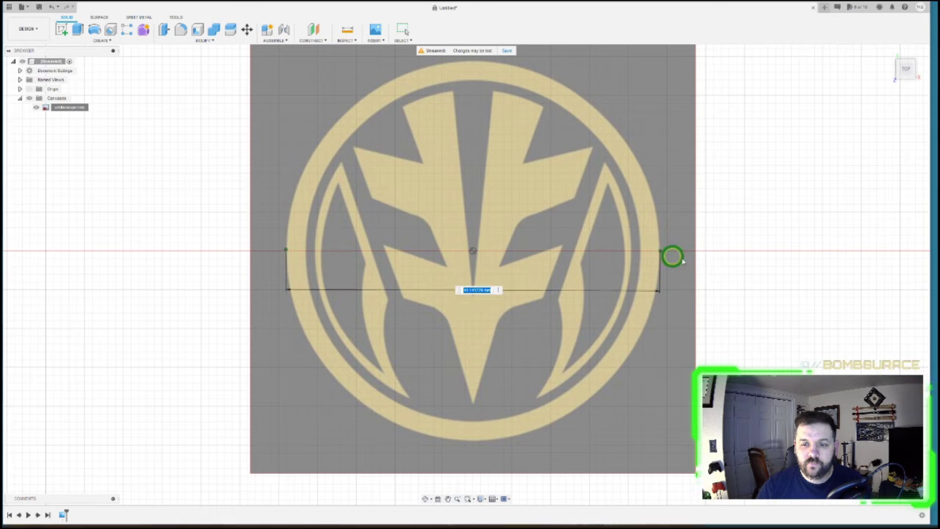
pyautogui.write('50')
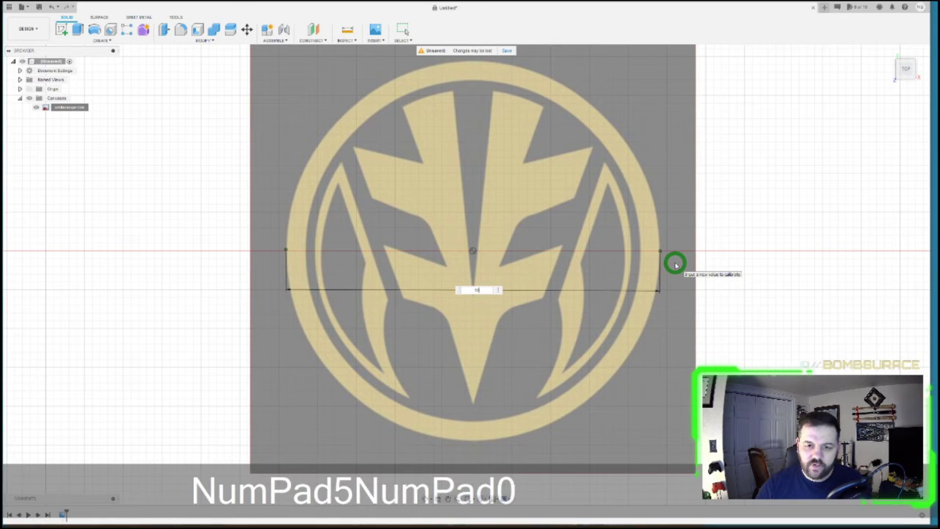
pyautogui.press('Return')
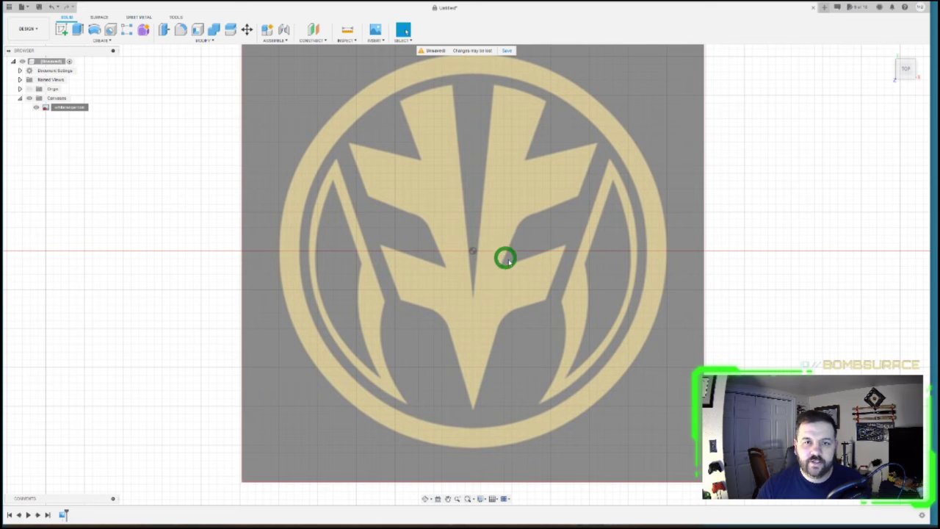
# - Create a new sketch on the horizontal XY origin plane over the calibrated coin canvas, viewed from the top
pyautogui.scroll(-1, 286, 300)
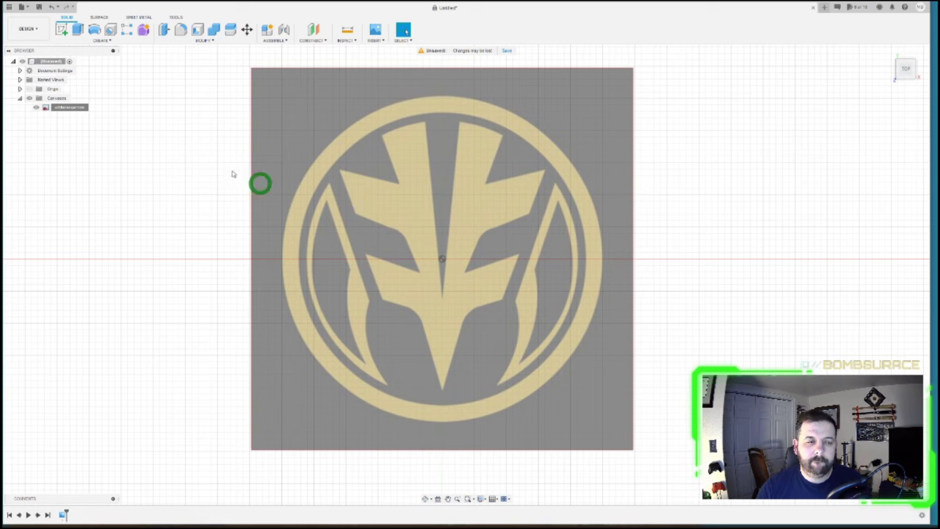
pyautogui.click(19, 99)
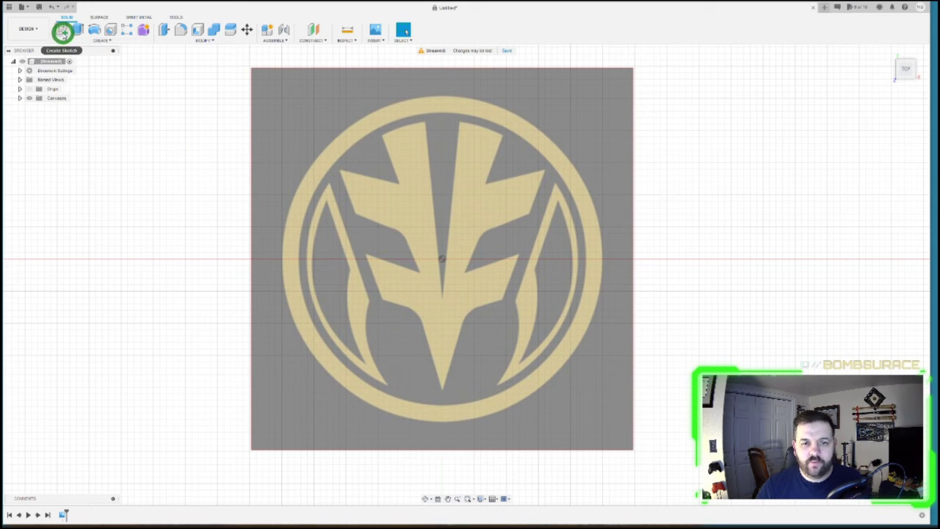
pyautogui.click(63, 30)
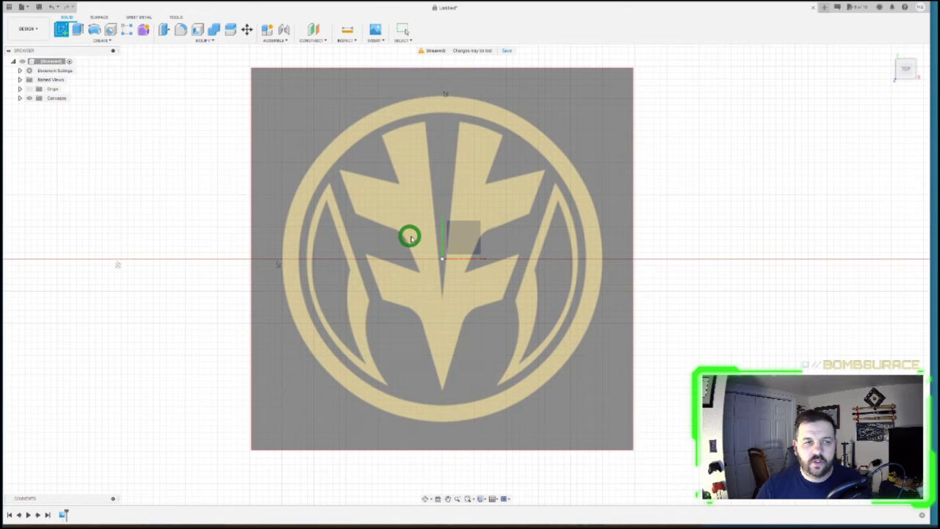
pyautogui.click(467, 236)
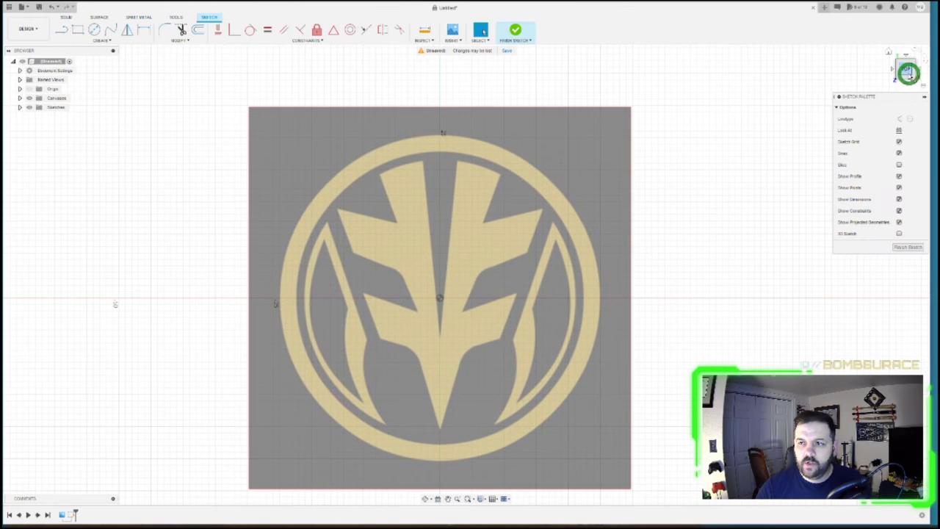
pyautogui.moveTo(909, 73)
pyautogui.mouseDown()
pyautogui.moveTo(907, 29)
pyautogui.moveTo(908, 69)
pyautogui.mouseUp()
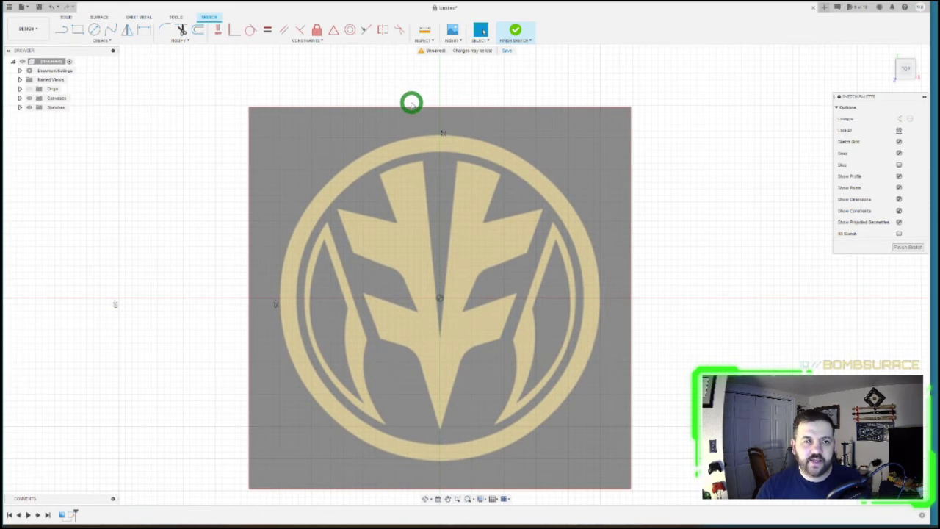
# - Draw a vertical line from the origin up to a point just above the coin's outer ring
pyautogui.scroll(1, 172, 350)
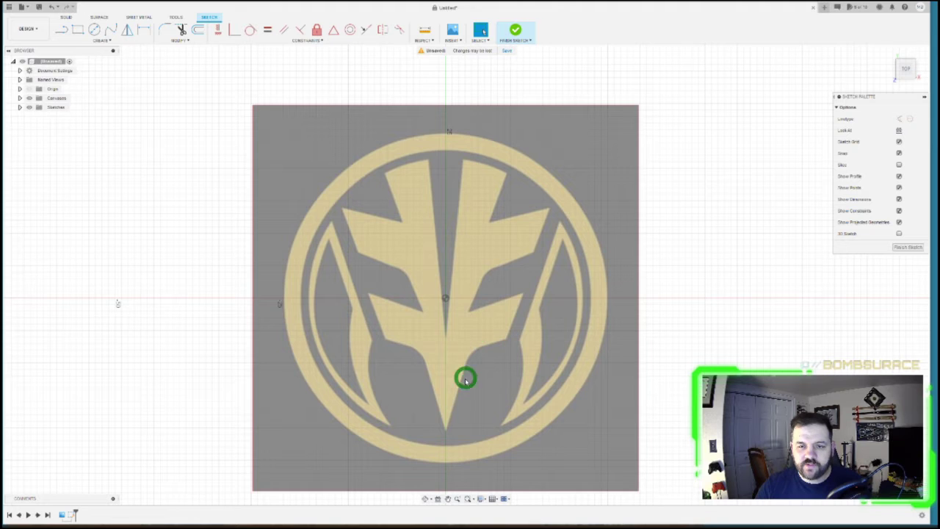
pyautogui.scroll(1, 483, 487)
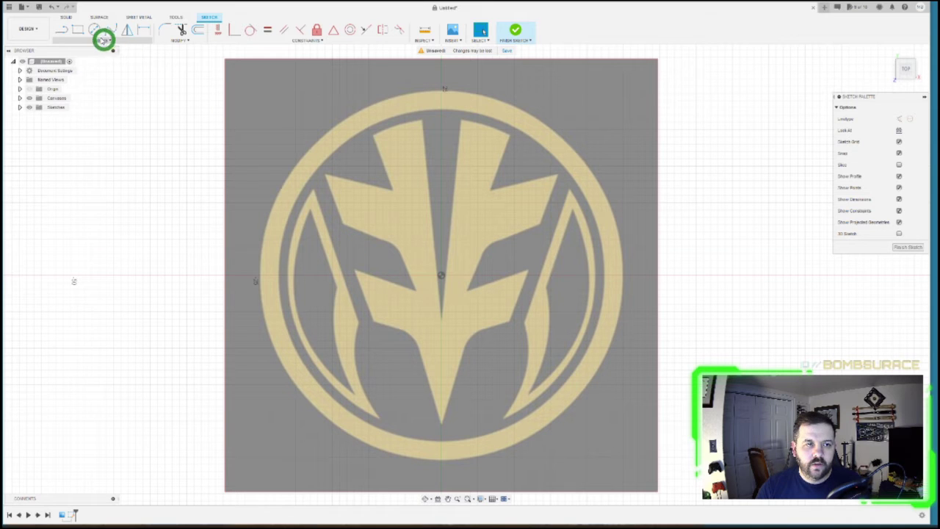
pyautogui.click(64, 31)
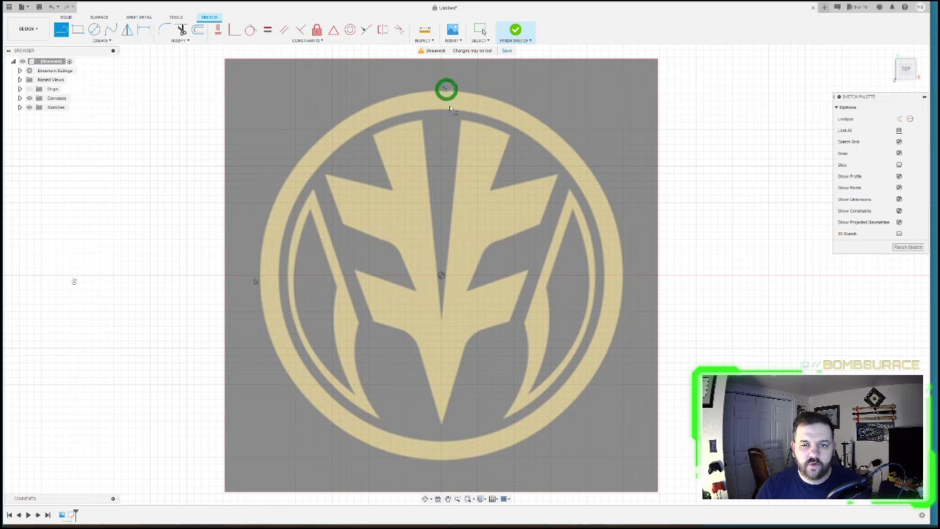
pyautogui.click(442, 276)
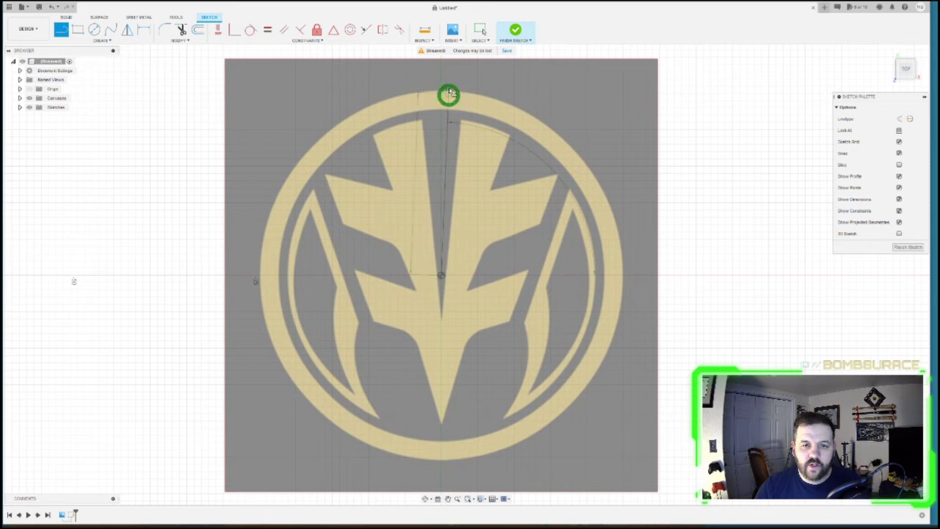
pyautogui.click(441, 74)
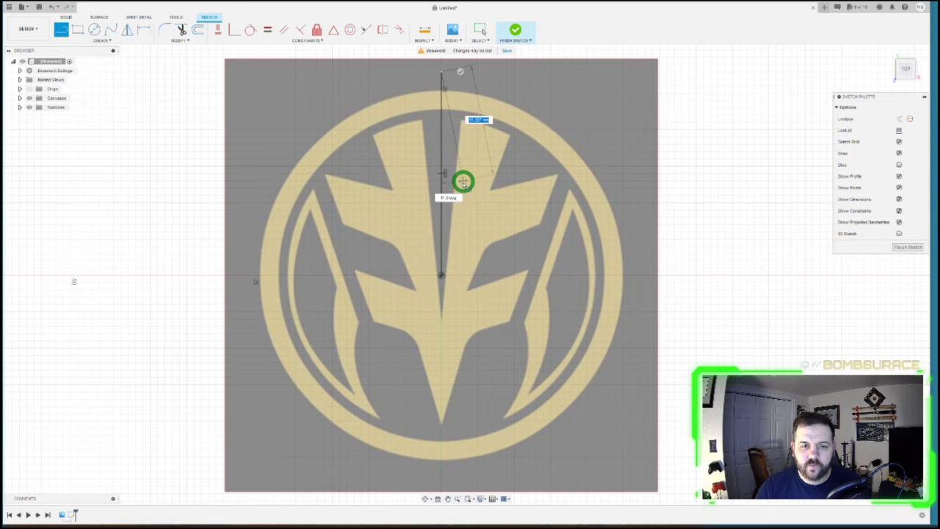
pyautogui.press('Escape')
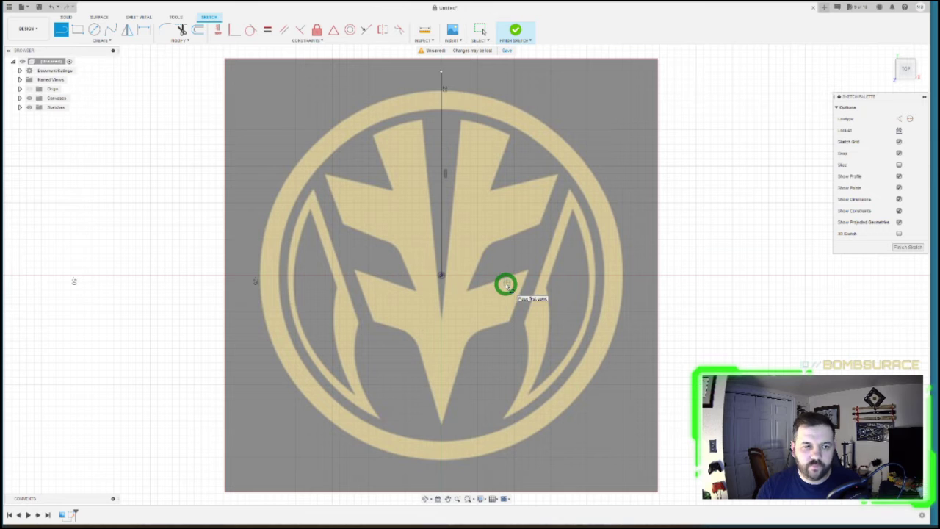
# - Draw a centre-diameter circle at the origin with a diameter of 50 mm over the coin's outer edge
pyautogui.click(96, 30)
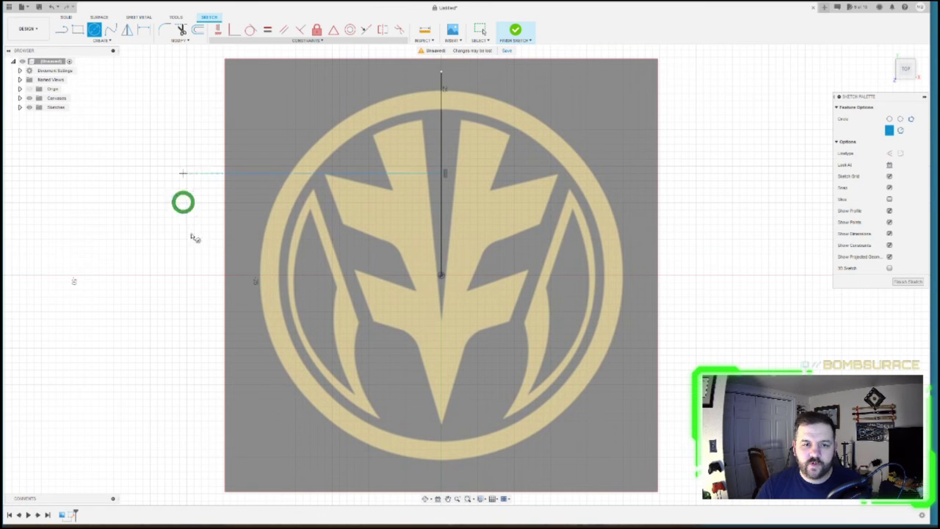
pyautogui.click(441, 276)
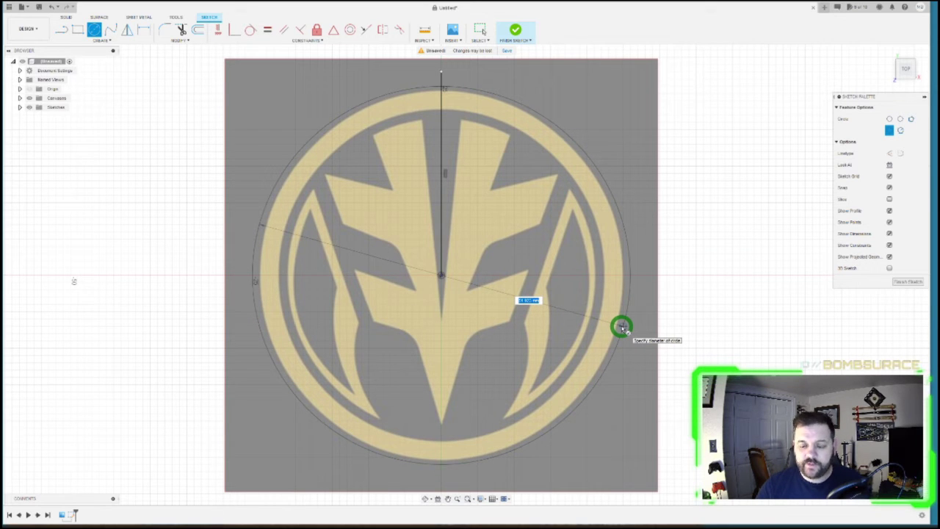
pyautogui.write('50')
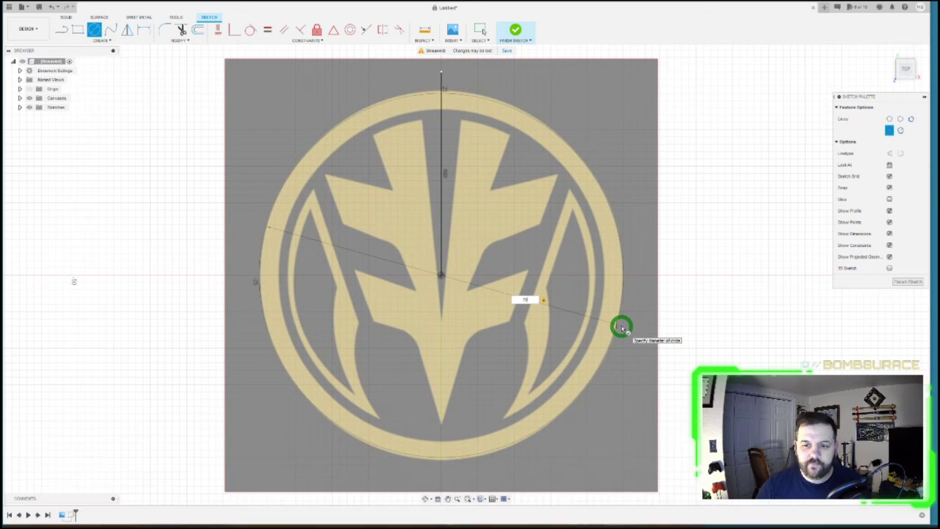
pyautogui.press('Return')
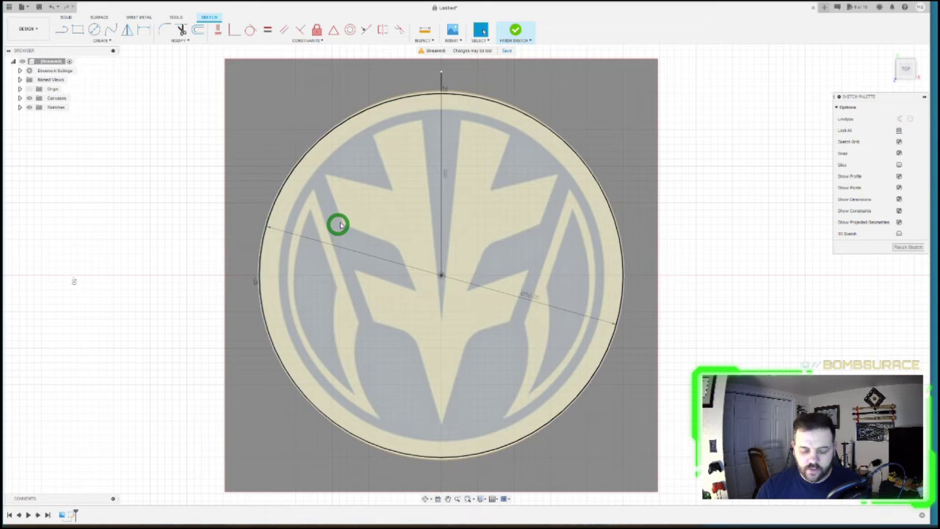
# - Offset the 50 mm circle inward by 2.5 mm to trace the inner edge of the coin's outer ring
pyautogui.press('o')
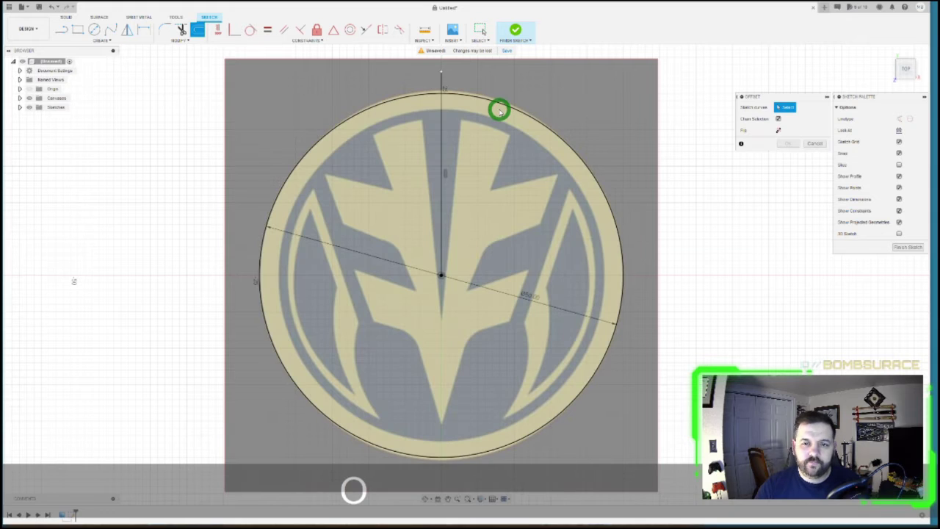
pyautogui.click(500, 102)
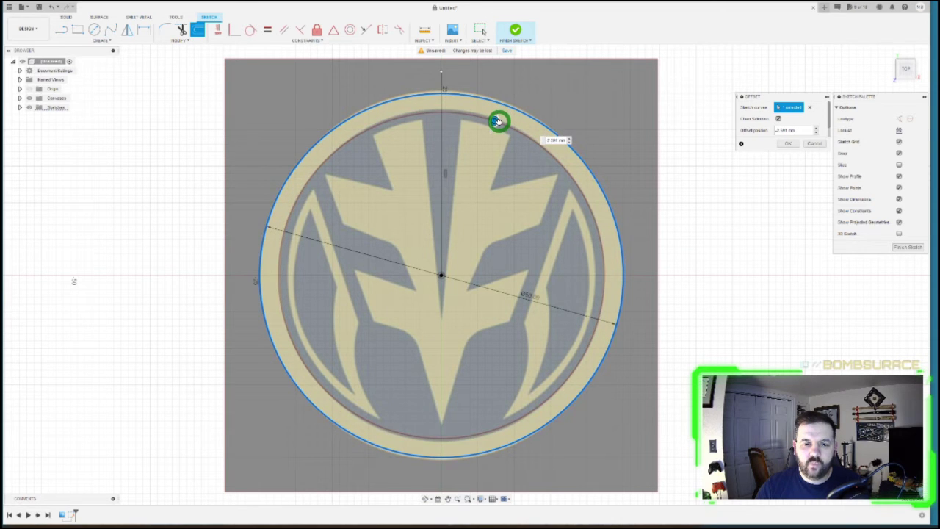
pyautogui.click(497, 120)
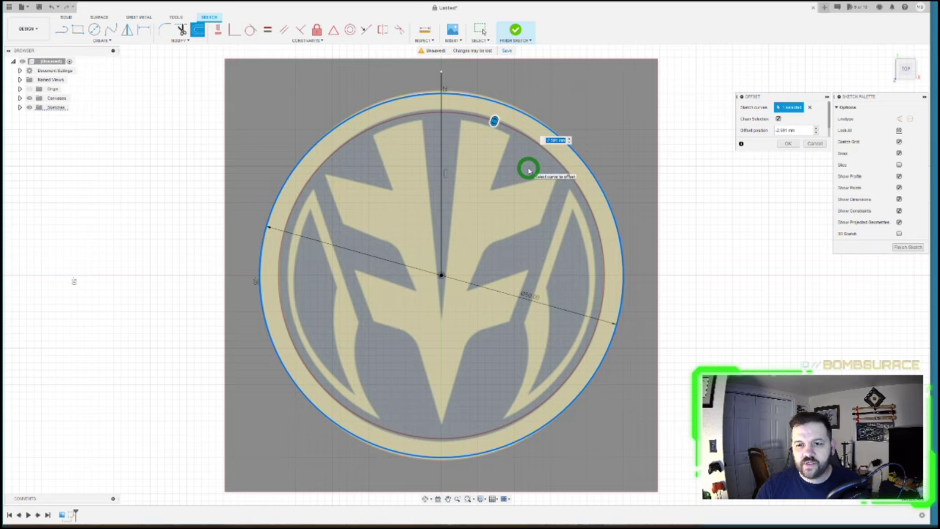
pyautogui.write('-2.5')
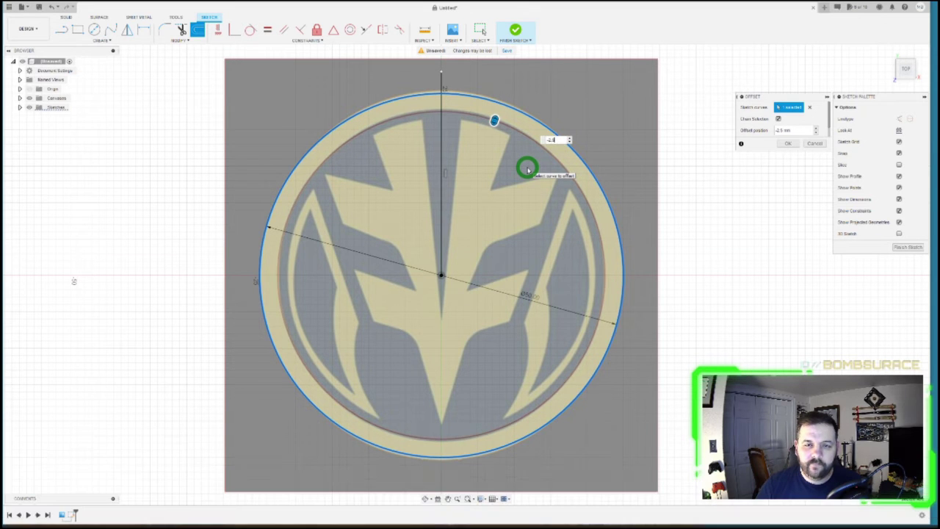
pyautogui.press('Return')
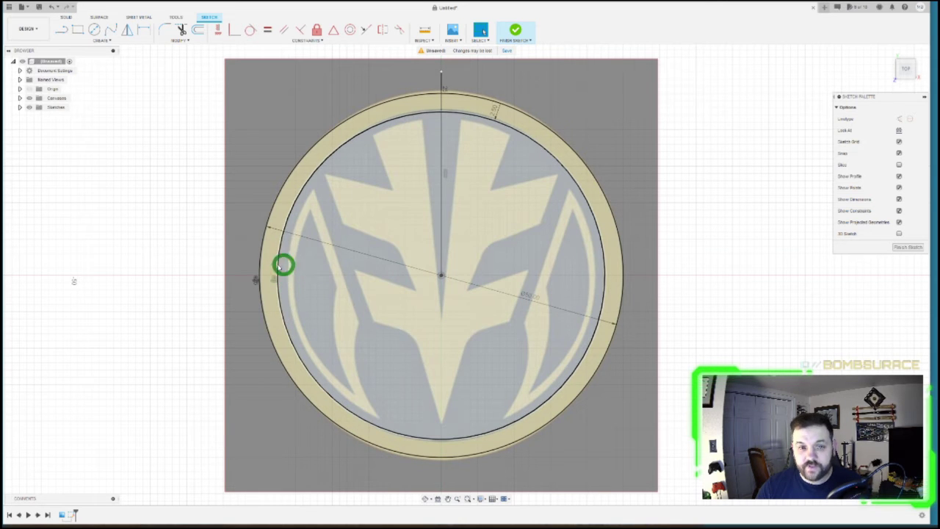
# - Offset the 50 mm circle inward by 3.75 mm to follow the outer boundary of the emblem
pyautogui.press('o')
pyautogui.click(561, 136)
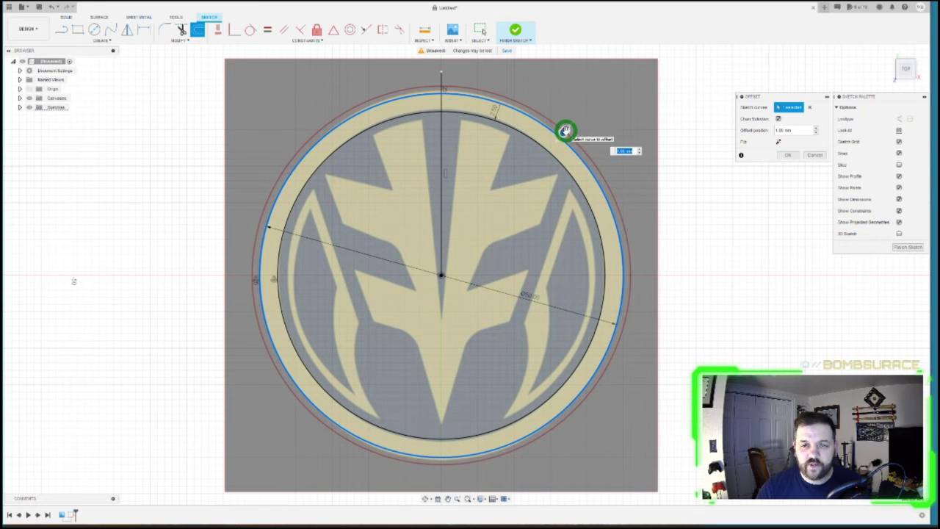
pyautogui.moveTo(564, 131); pyautogui.dragTo(542, 157)
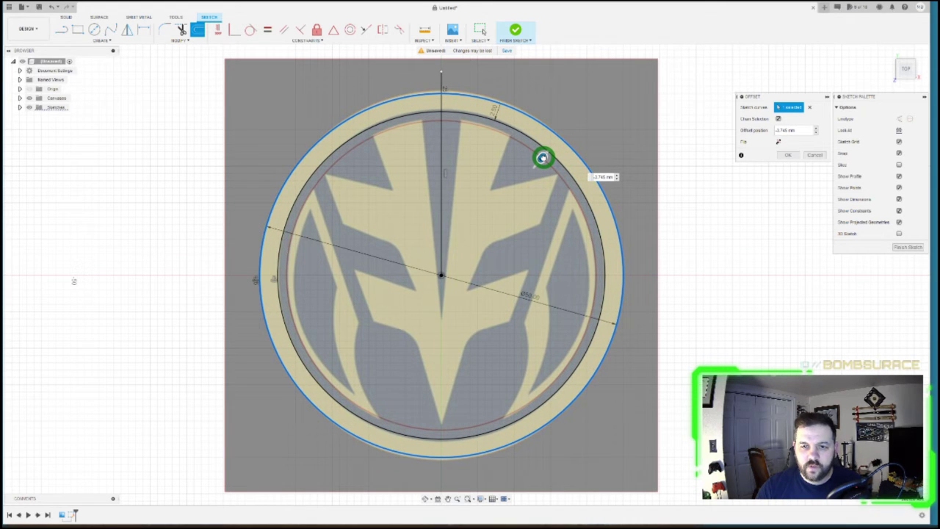
pyautogui.moveTo(543, 158); pyautogui.dragTo(541, 157)
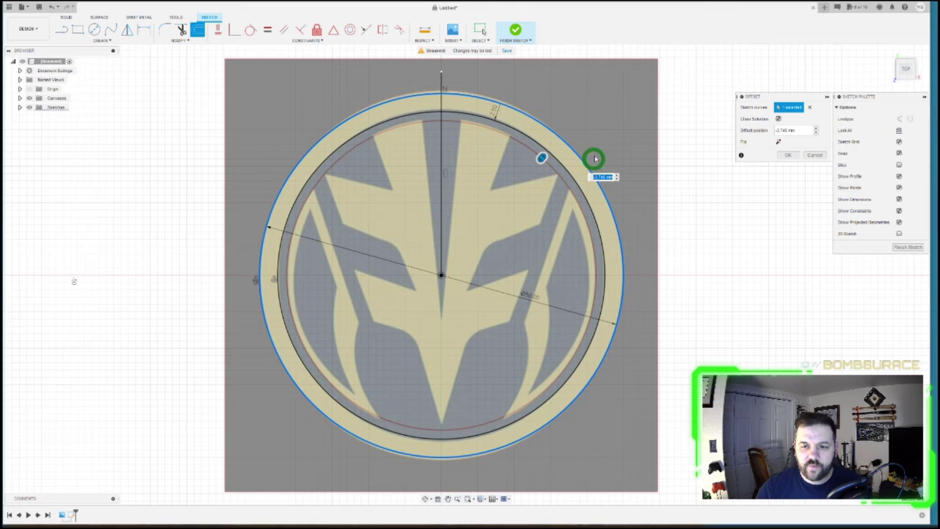
pyautogui.write('-3.')
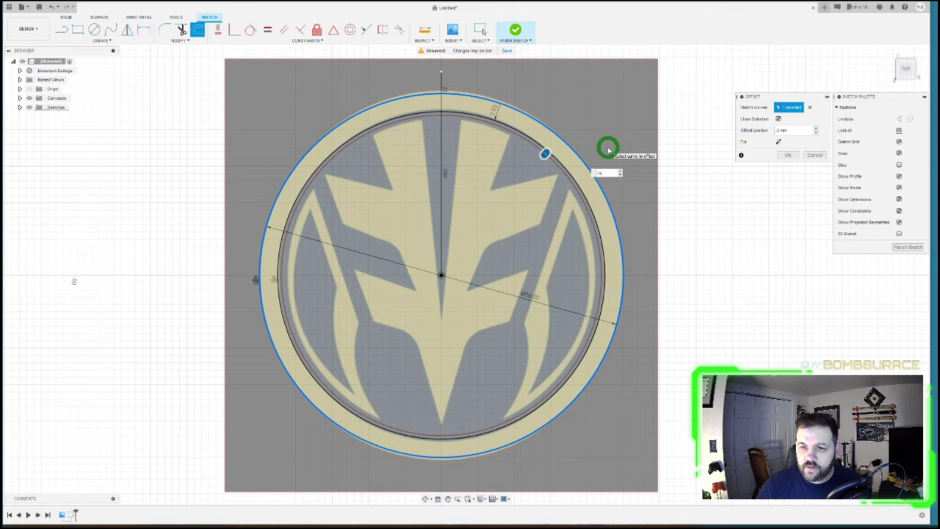
pyautogui.write('75')
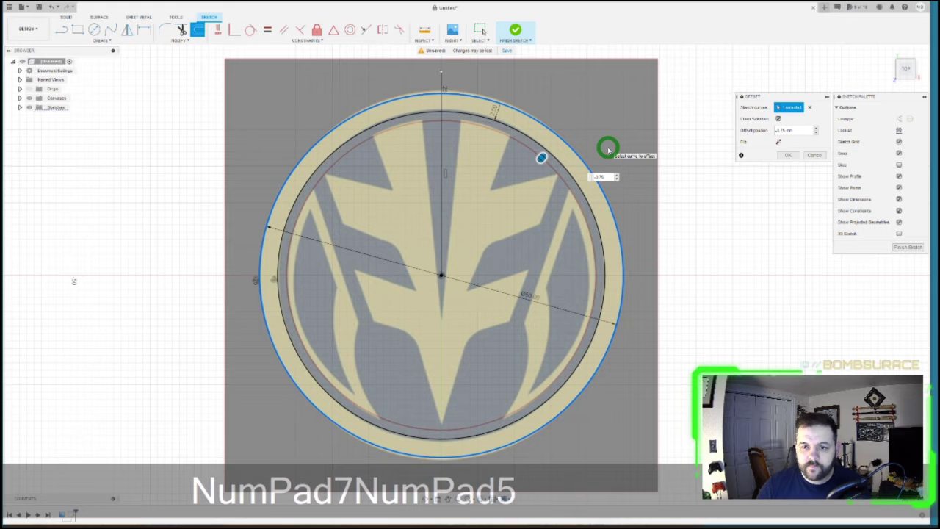
pyautogui.press('Return')
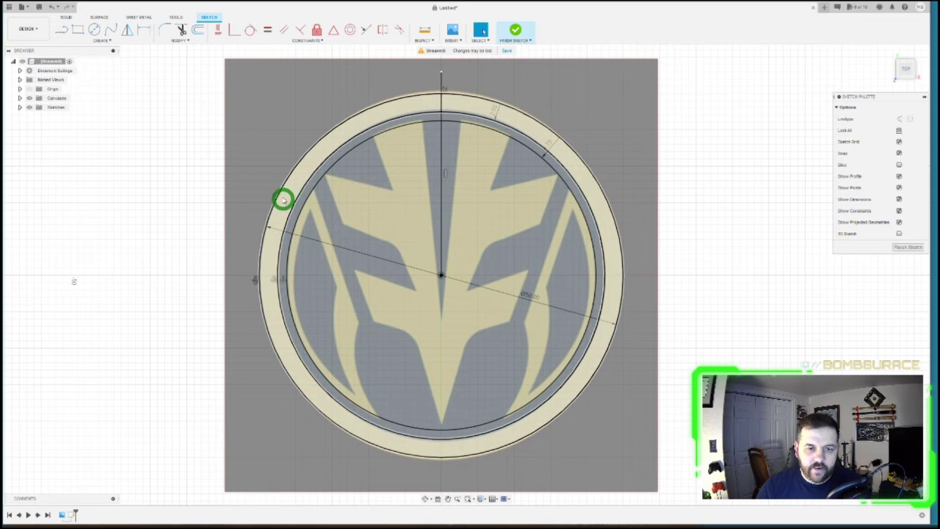
# - Offset the 50 mm circle inward by 5 mm to trace the inner edge of the emblem's thin side arcs
pyautogui.press('o')
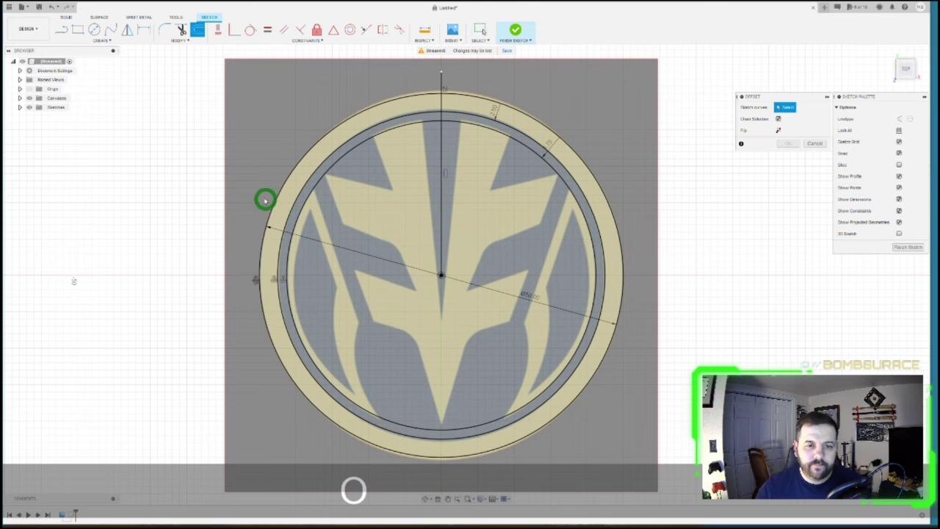
pyautogui.click(272, 200)
pyautogui.moveTo(274, 200); pyautogui.dragTo(314, 212)
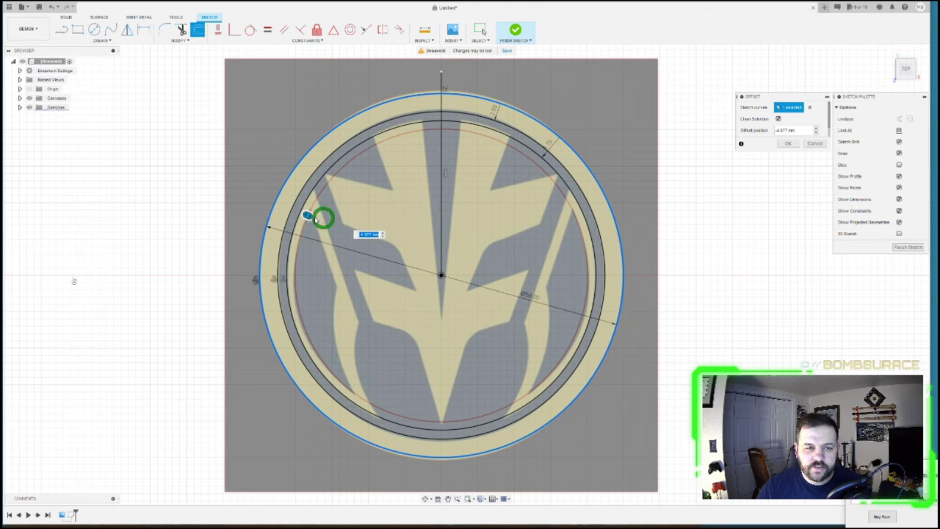
pyautogui.moveTo(308, 216); pyautogui.dragTo(309, 215)
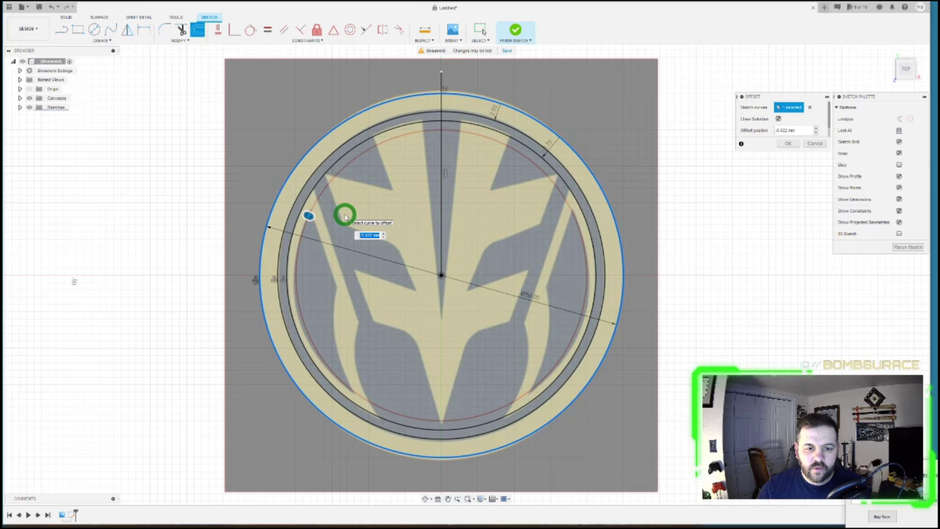
pyautogui.write('-5')
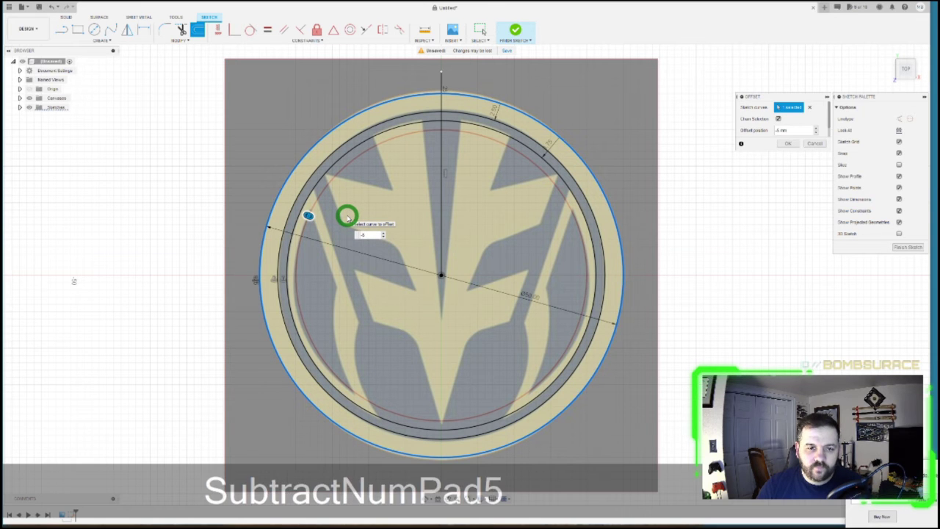
pyautogui.press('Return')
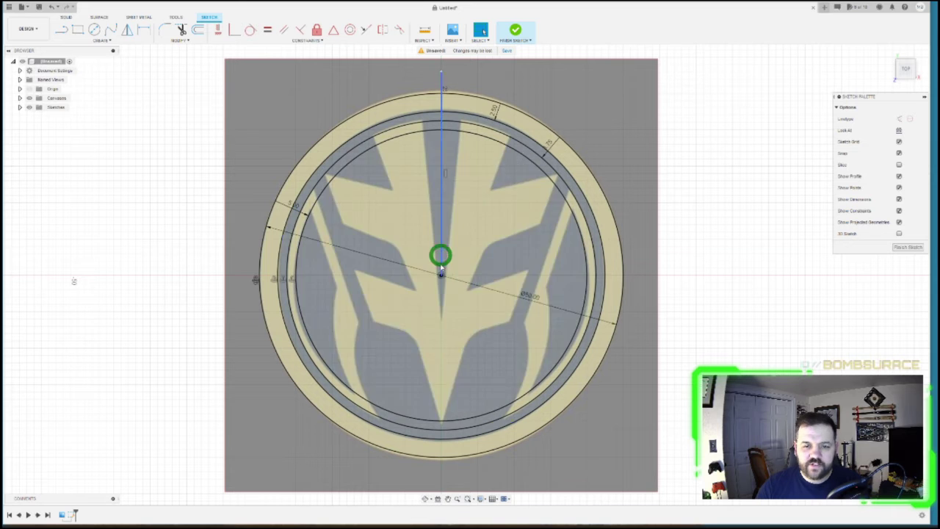
pyautogui.press('l')
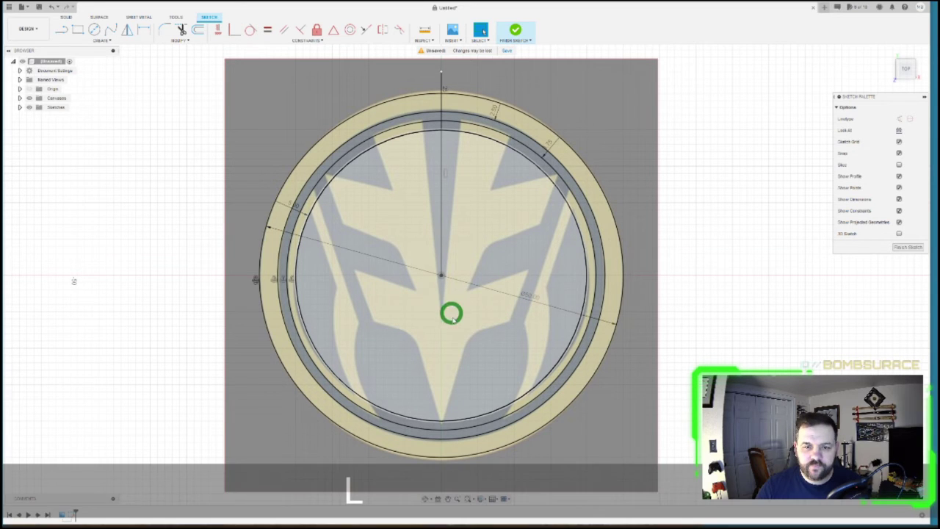
pyautogui.scroll(-1, 451, 331)
pyautogui.scroll(5, 450, 328)
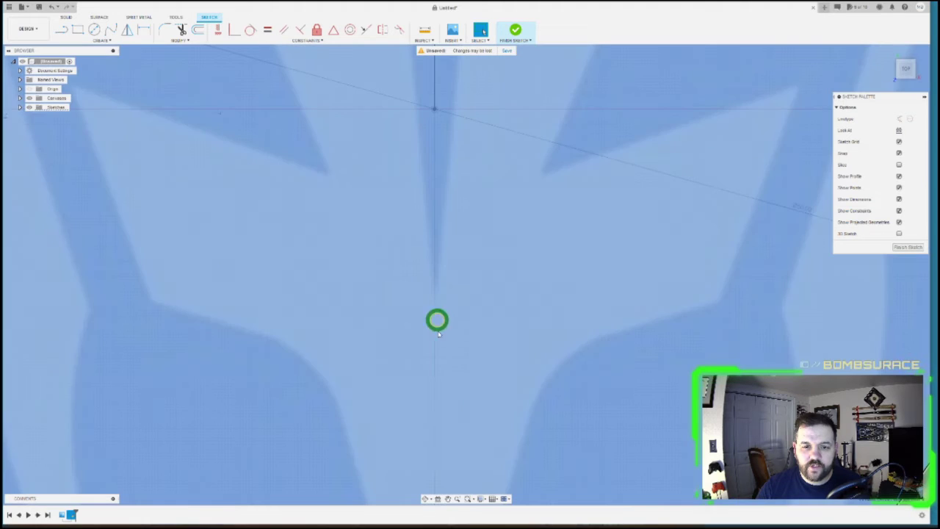
pyautogui.scroll(-5, 446, 392)
pyautogui.click(444, 361)
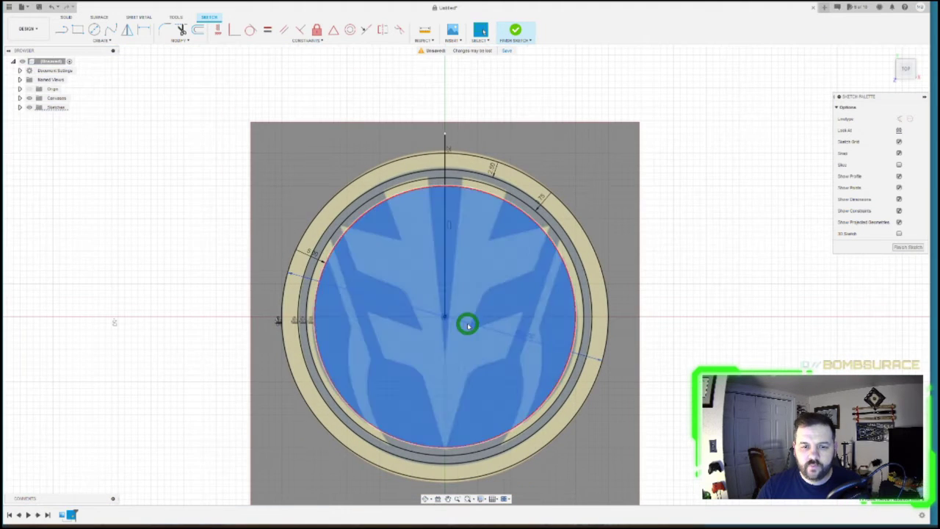
pyautogui.click(685, 195)
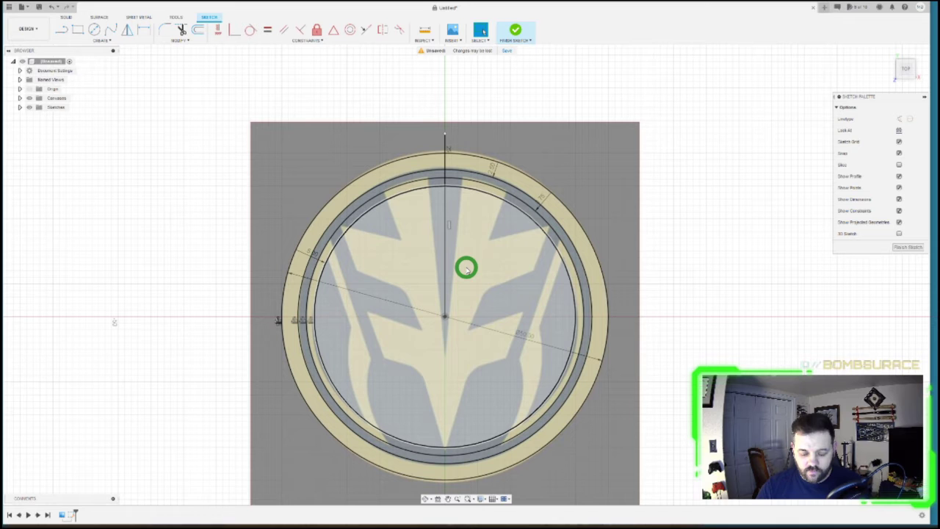
# - Trace the central wedge's left edge with a line about 27 mm long from its tip below the origin up to the 3.75 mm offset circle
pyautogui.press('l')
pyautogui.scroll(6, 447, 331)
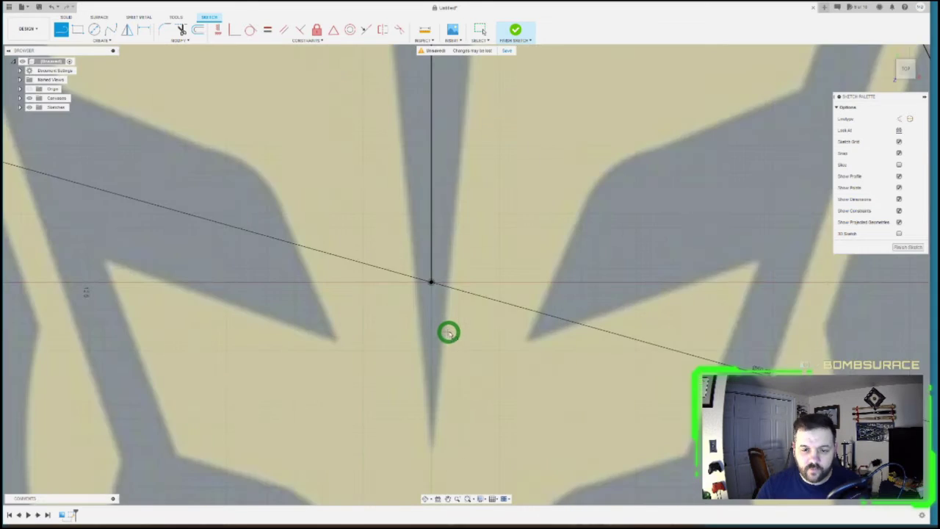
pyautogui.scroll(-2, 441, 329)
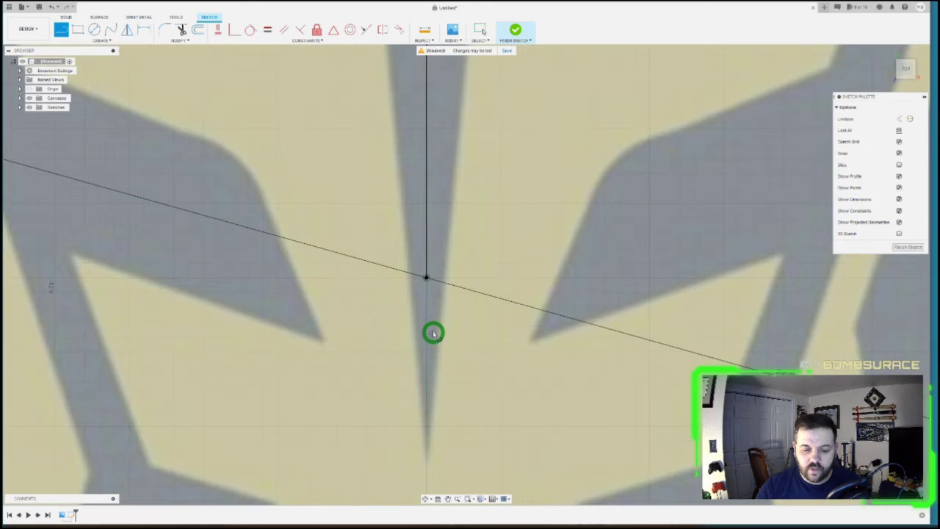
pyautogui.click(426, 277)
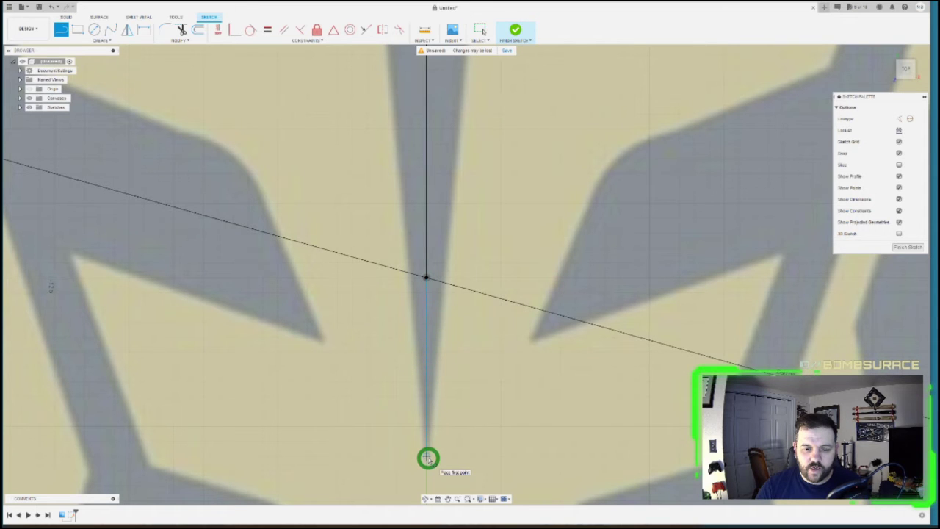
pyautogui.scroll(-5, 499, 451)
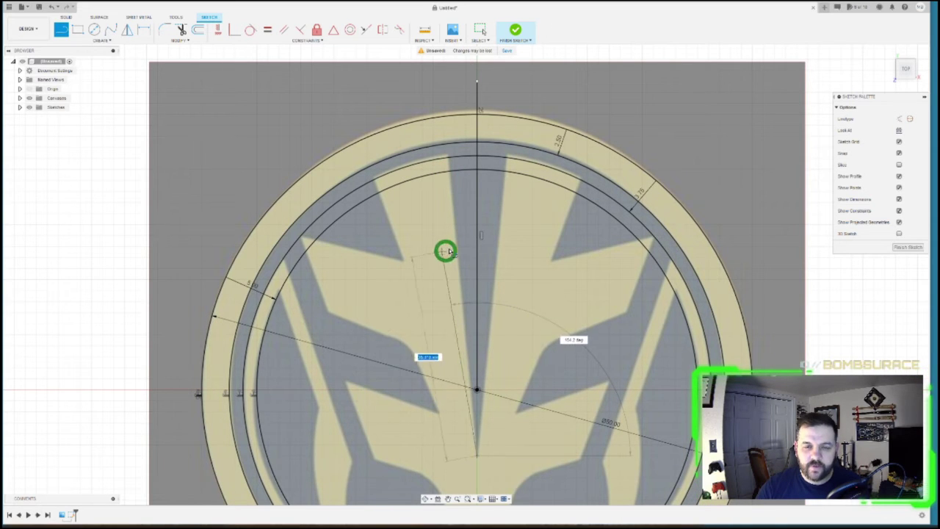
pyautogui.scroll(1, 455, 190)
pyautogui.scroll(-1, 454, 190)
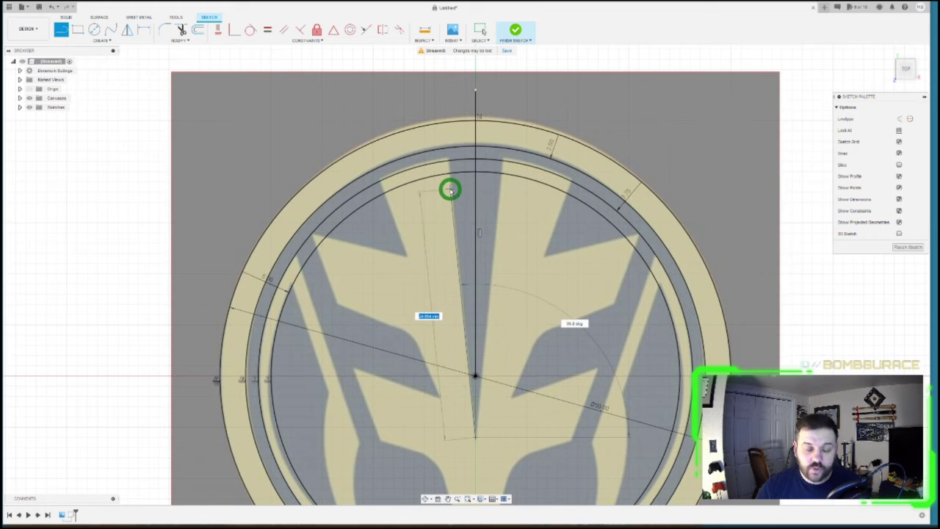
pyautogui.scroll(-2, 450, 190)
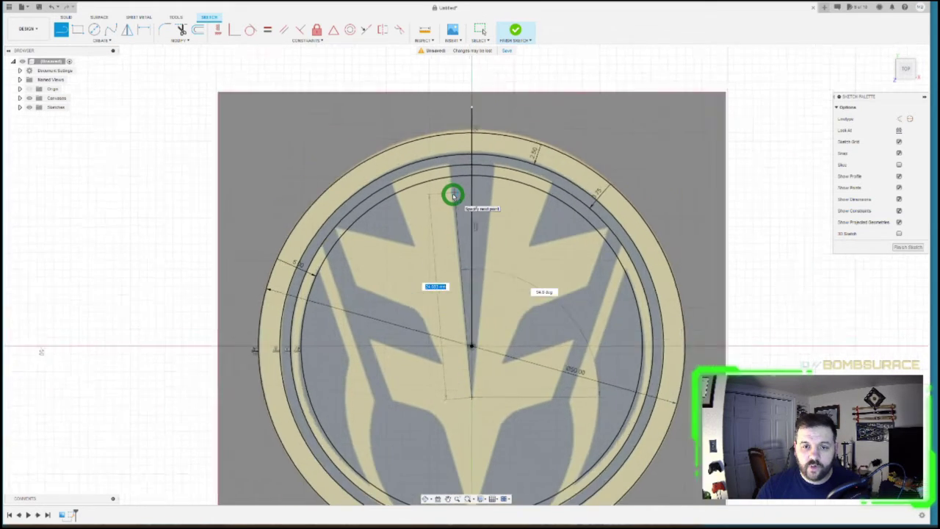
pyautogui.scroll(4, 450, 187)
pyautogui.scroll(2, 447, 144)
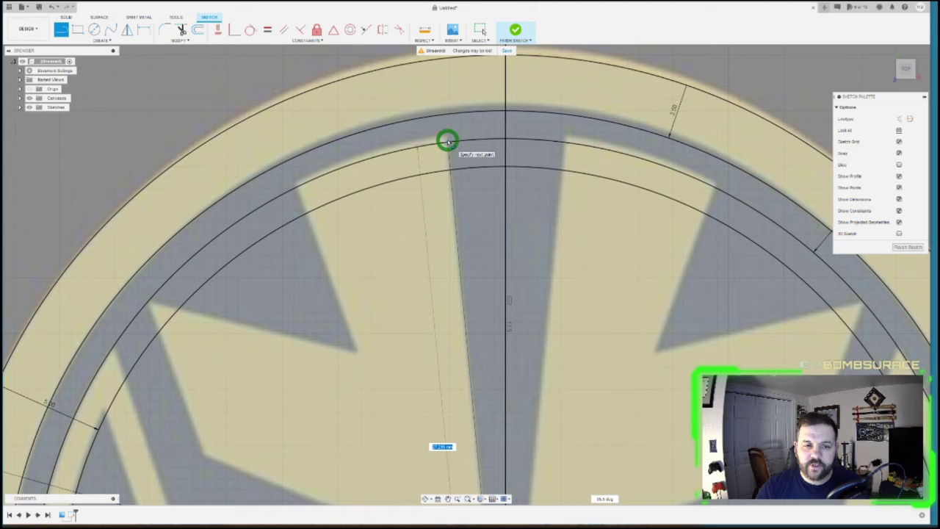
pyautogui.press('Escape')
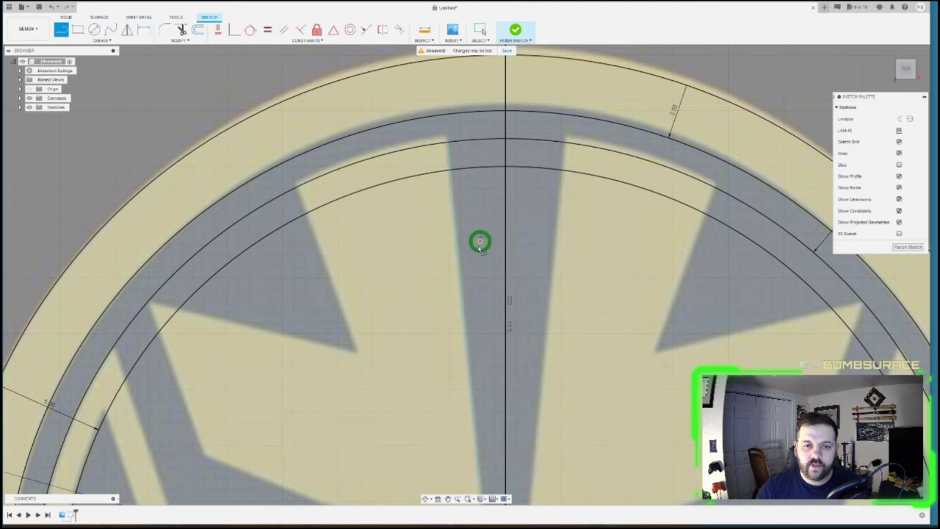
# - Trace the upper-left triangular notch with two lines from the 3.75 mm offset circle, about 8 mm to its tip and about 10 mm back out
pyautogui.scroll(-3, 448, 304)
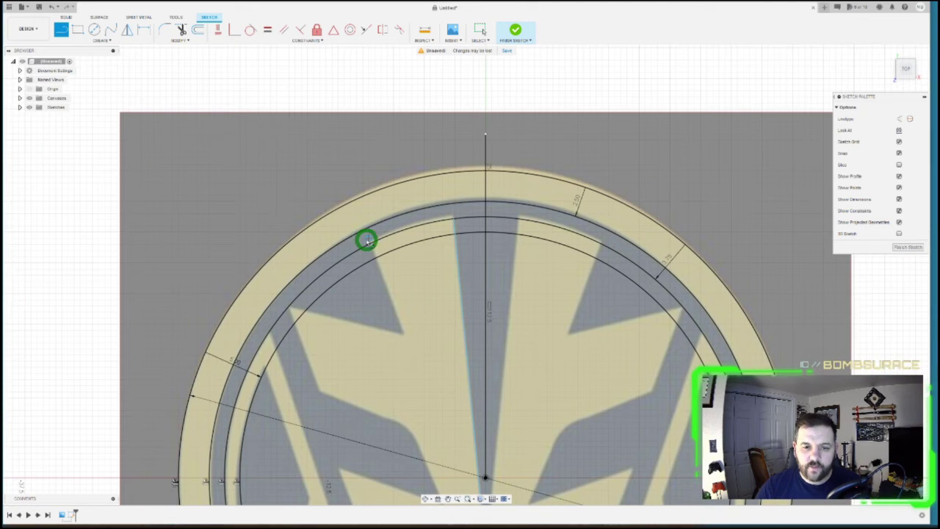
pyautogui.scroll(3, 371, 245)
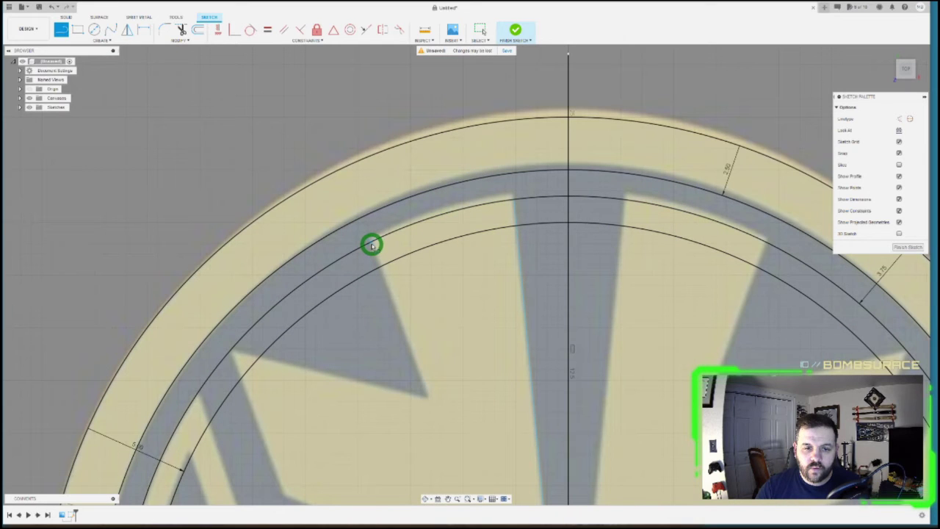
pyautogui.click(371, 243)
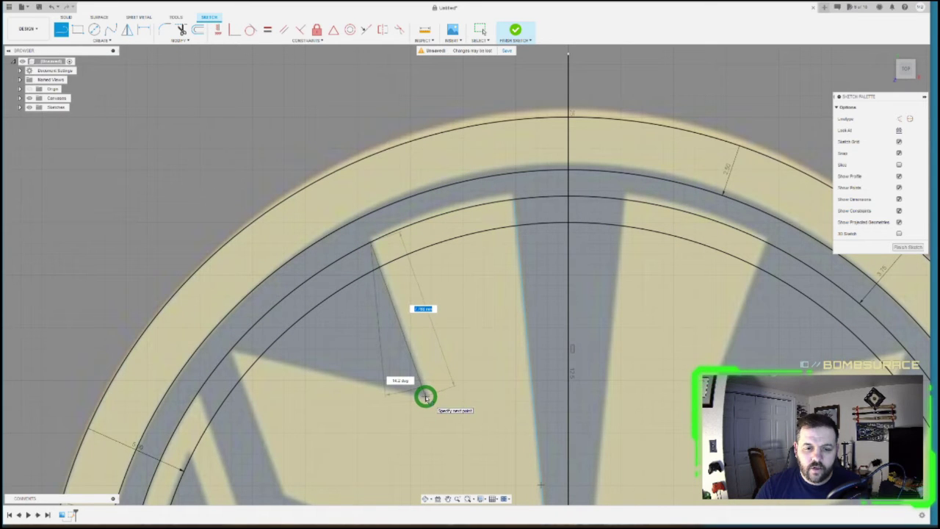
pyautogui.click(424, 398)
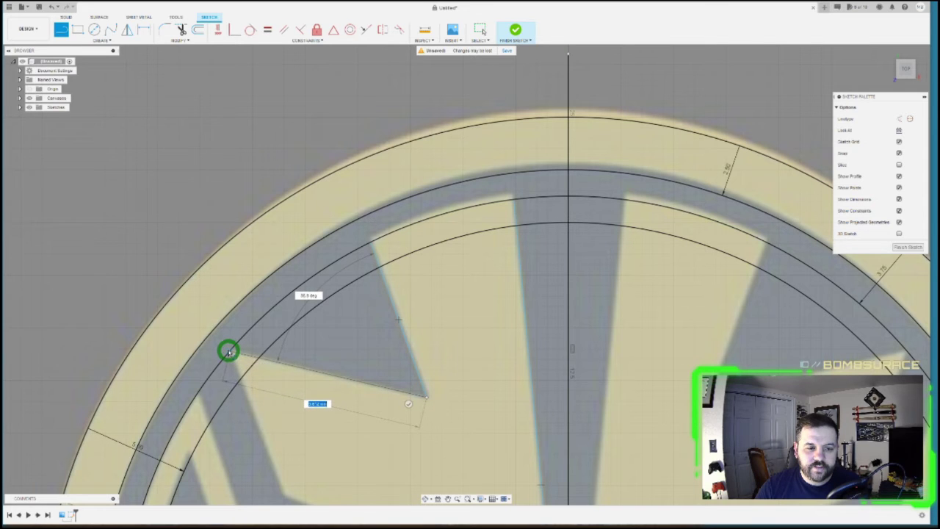
pyautogui.scroll(6, 231, 351)
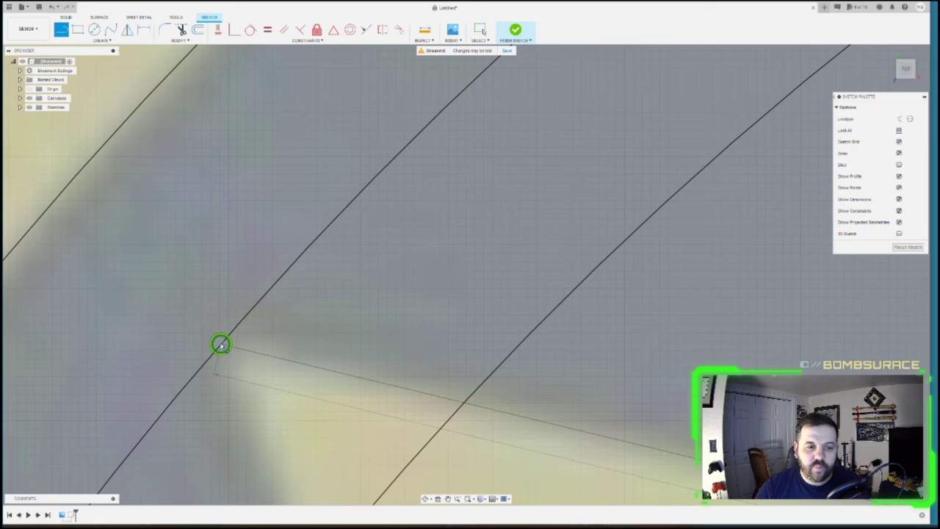
pyautogui.scroll(-6, 220, 344)
pyautogui.scroll(-5, 308, 390)
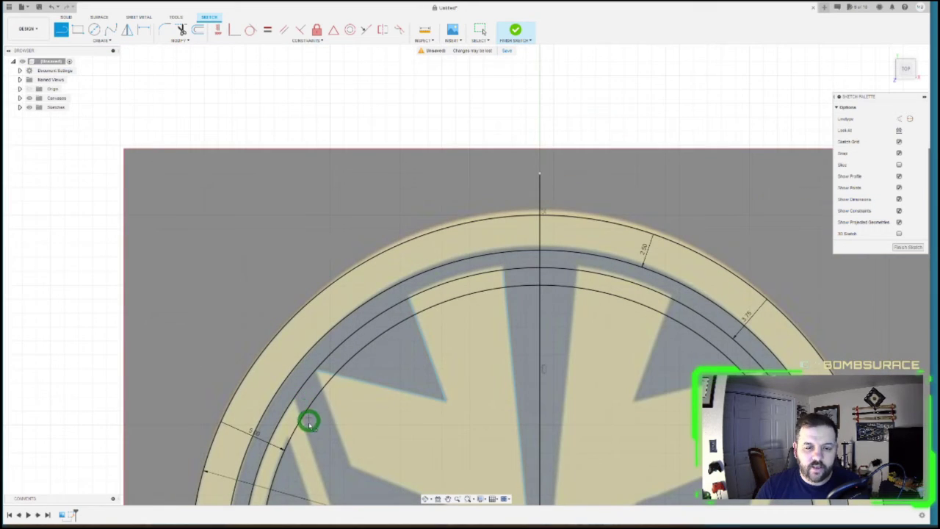
# - Continue from the notch's outer end with a line about 7.2 mm long down the emblem's left edge to its inner corner
pyautogui.scroll(5, 318, 379)
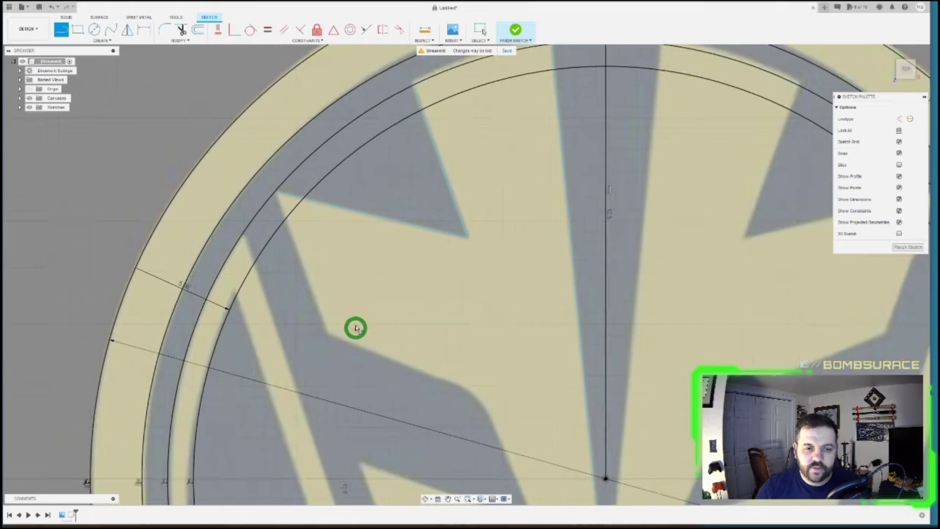
pyautogui.click(274, 235)
pyautogui.scroll(4, 323, 338)
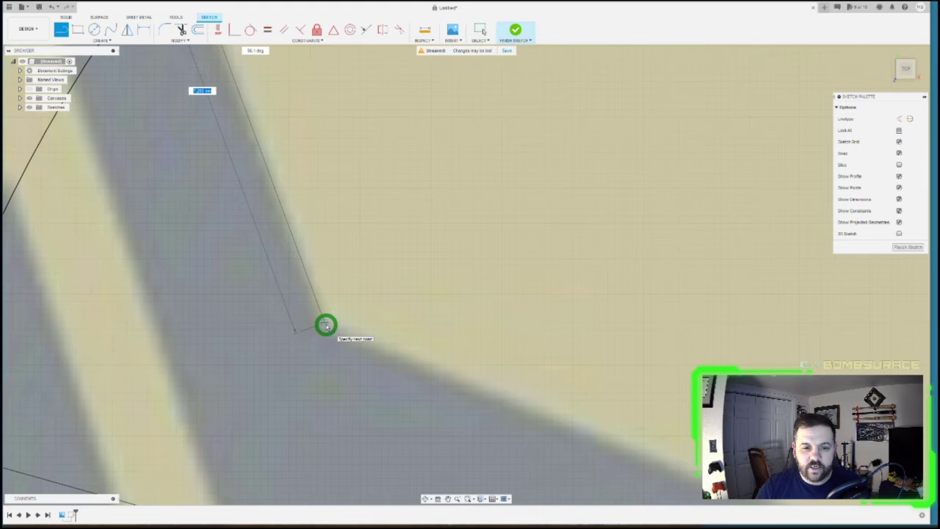
pyautogui.scroll(-5, 330, 330)
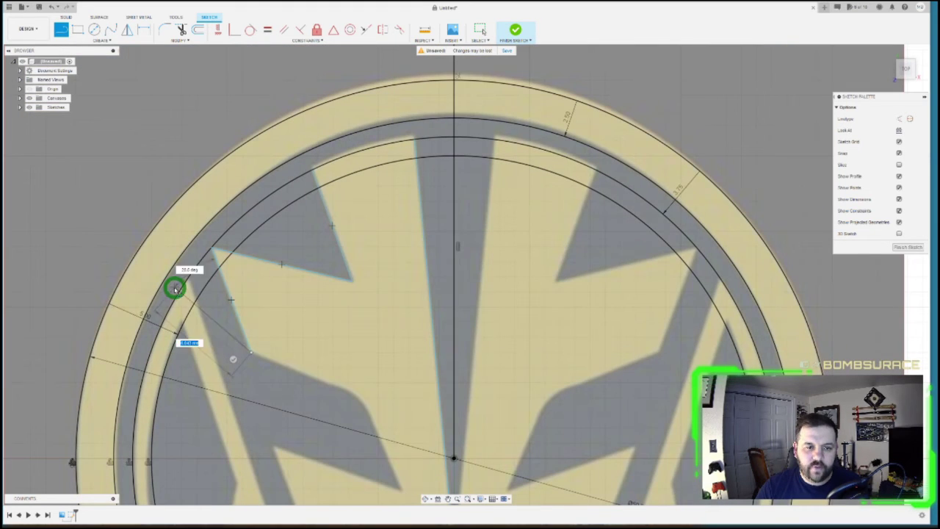
# - Trace the edges around the left eye's rounded corner with two straight lines meeting sharply, about 8 mm inward and 7 mm down to the lower tip
pyautogui.scroll(5, 377, 413)
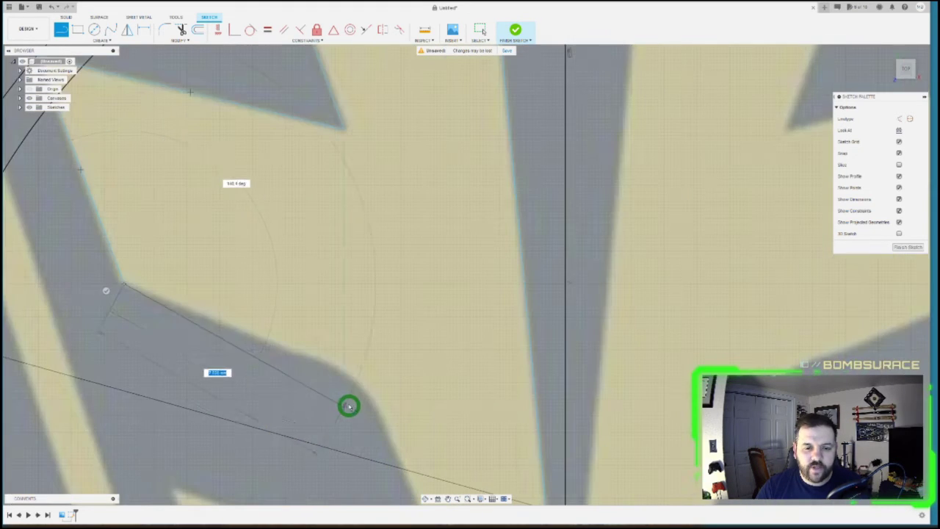
pyautogui.scroll(-3, 191, 382)
pyautogui.scroll(1, 220, 381)
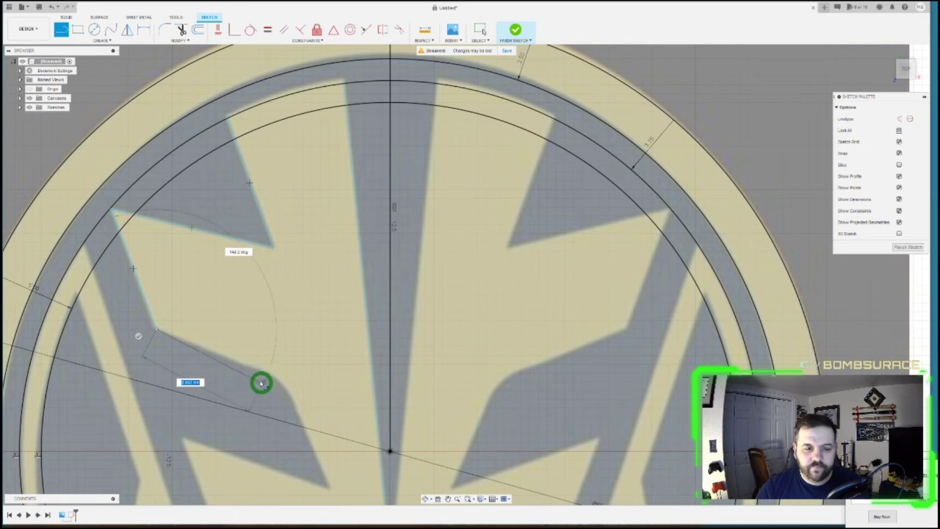
pyautogui.scroll(5, 287, 421)
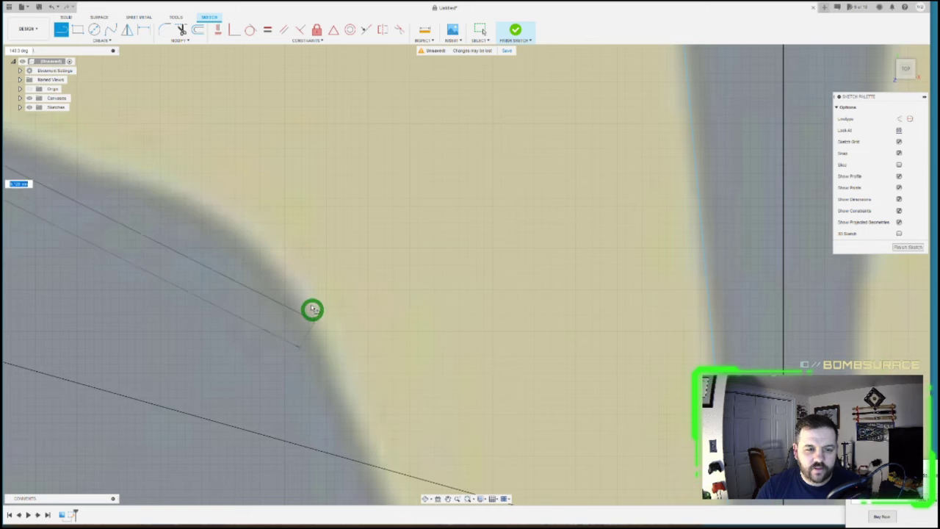
pyautogui.click(303, 206)
pyautogui.scroll(-5, 161, 181)
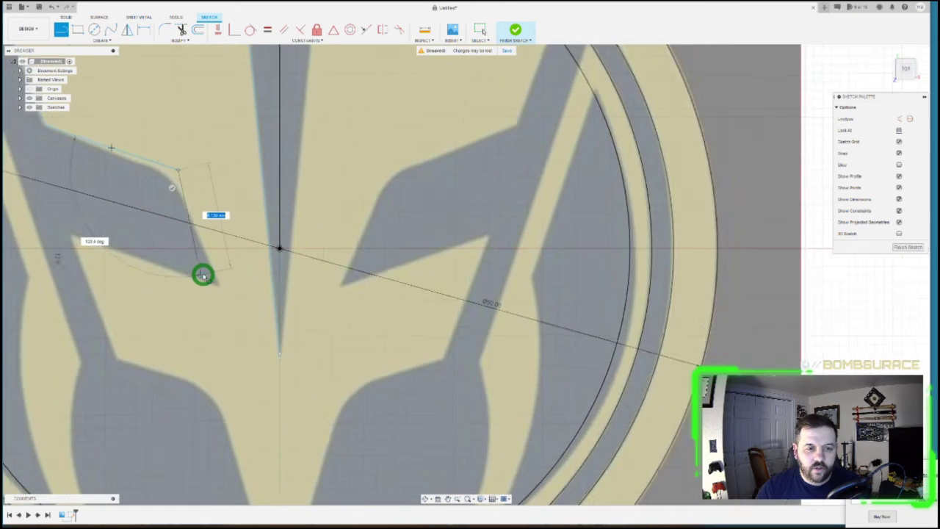
pyautogui.scroll(3, 203, 275)
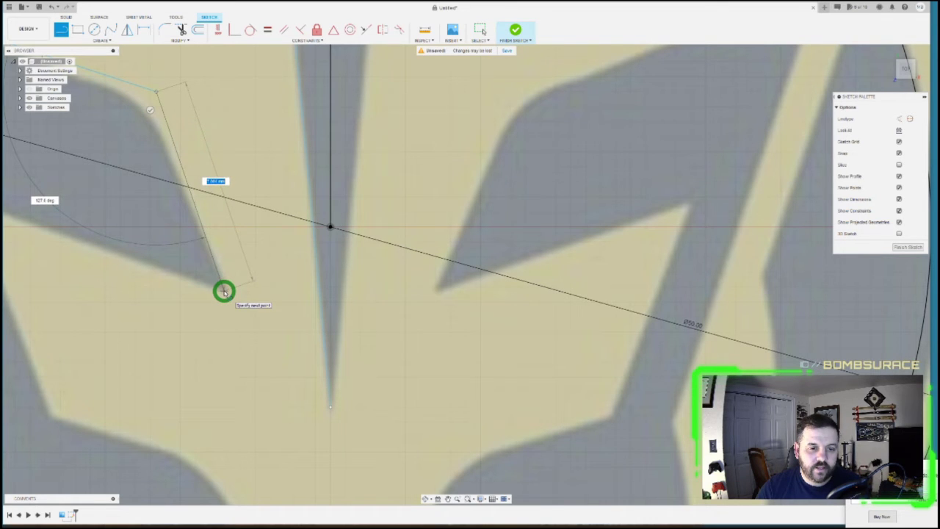
pyautogui.click(225, 294)
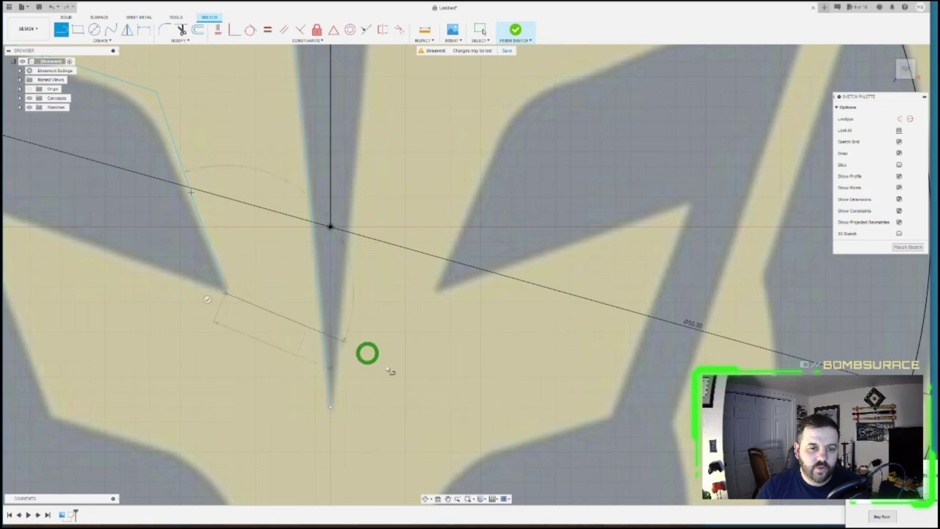
# - Trace the left cheek with a line about 8.8 mm up to its outer point and one about 7.5 mm down to its lower corner
pyautogui.scroll(-3, 157, 345)
pyautogui.scroll(4, 151, 265)
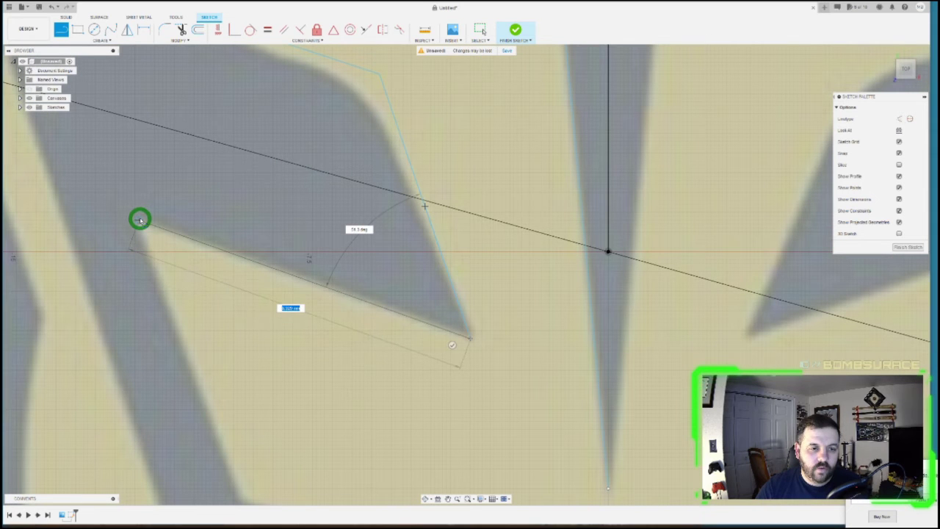
pyautogui.scroll(-3, 94, 227)
pyautogui.scroll(5, 160, 351)
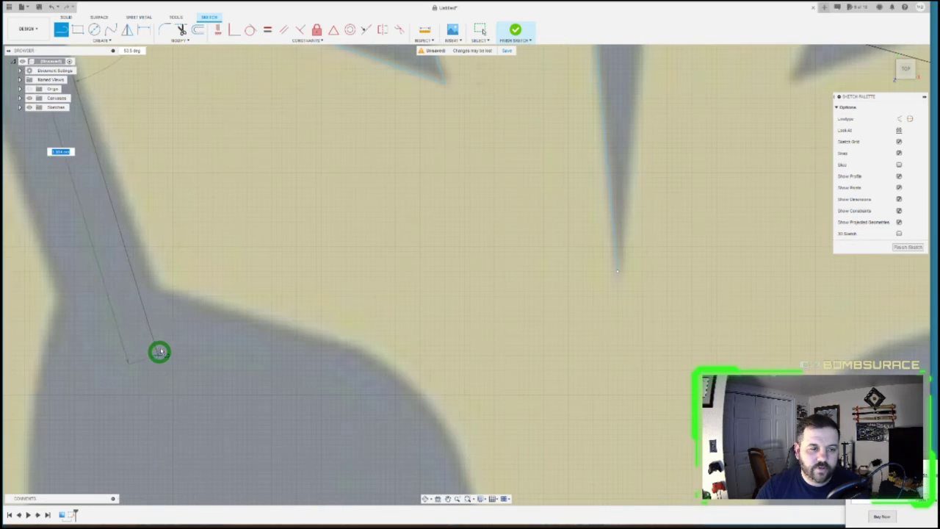
pyautogui.click(157, 290)
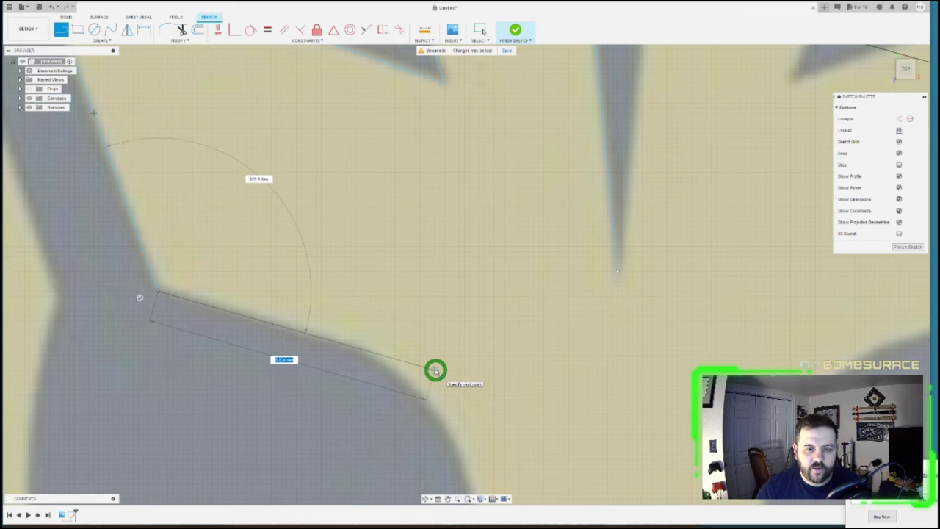
# - Finish the left half's outline with a line about 6 mm past the rounded lower corner and one about 13 mm down to the bottom tip
pyautogui.click(435, 368)
pyautogui.scroll(-5, 220, 371)
pyautogui.scroll(5, 294, 407)
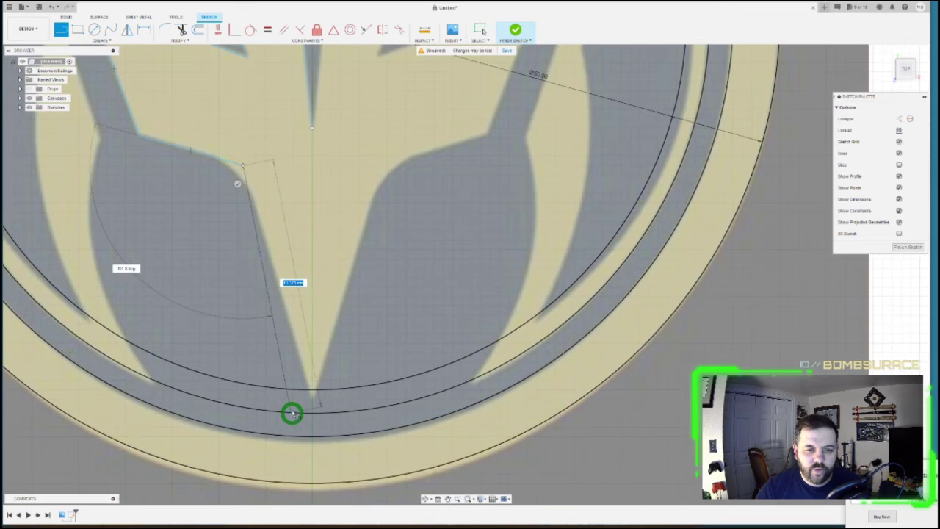
pyautogui.scroll(1, 309, 399)
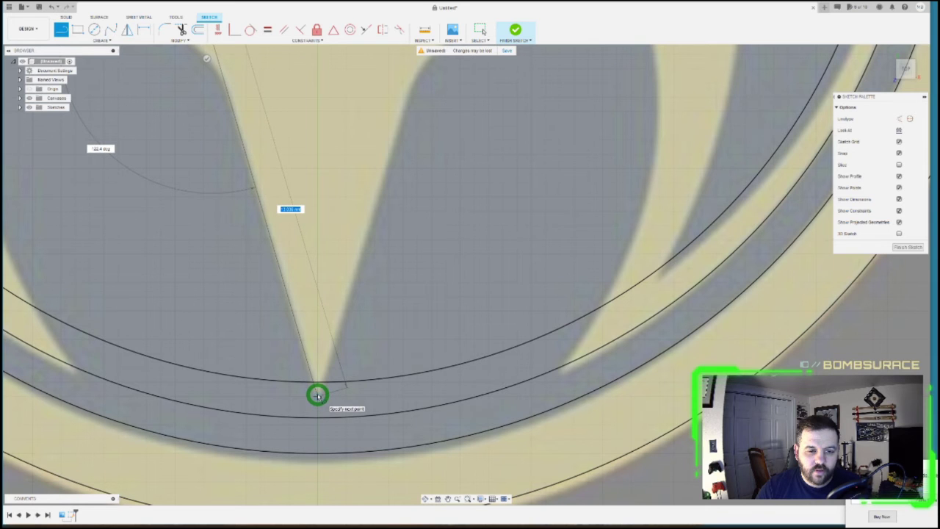
pyautogui.click(317, 395)
pyautogui.scroll(-4, 345, 401)
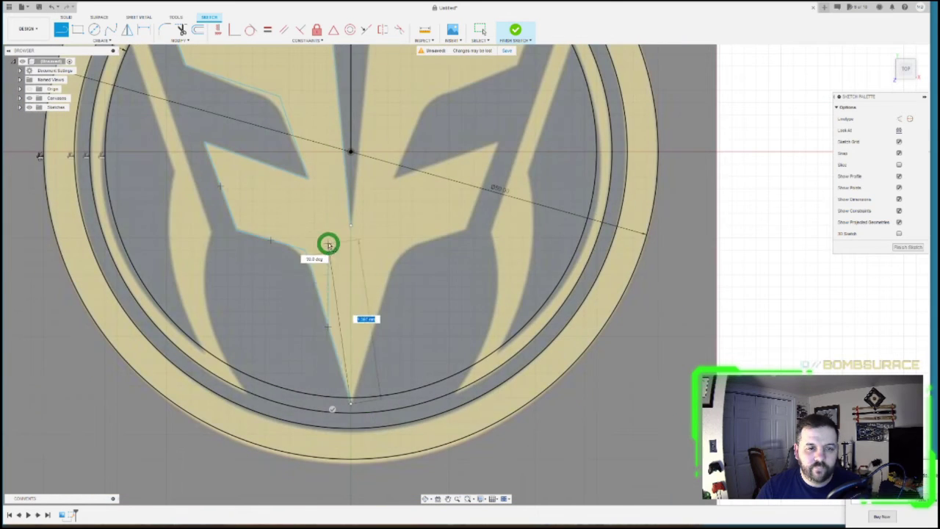
pyautogui.press('Escape')
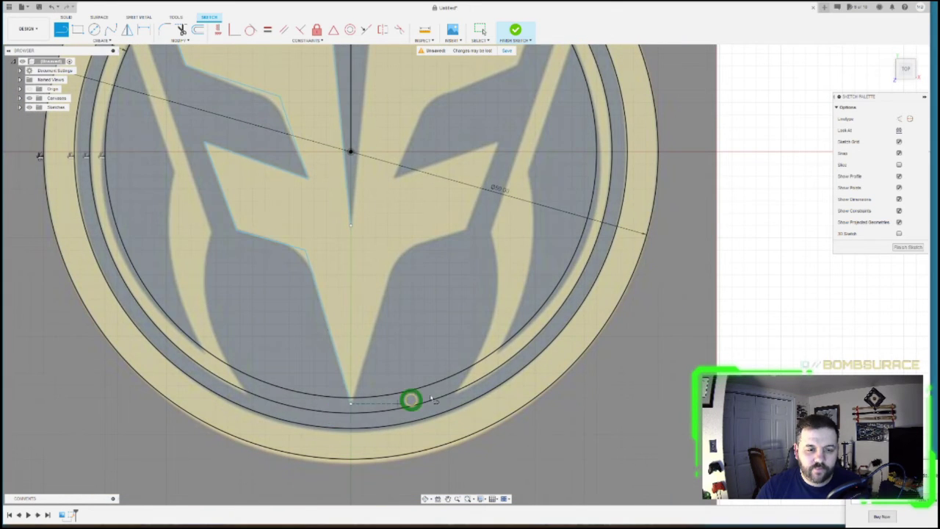
# - Trace the inner edge of the left slanted strip with a line about 19.5 mm long from the 3.75 mm offset circle to its lower corner
pyautogui.scroll(-4, 296, 193)
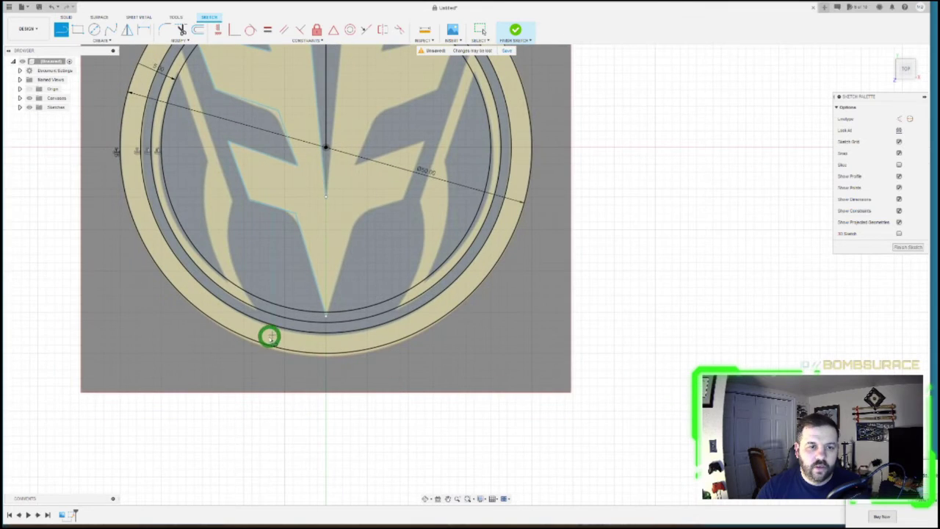
pyautogui.scroll(-2, 231, 125)
pyautogui.scroll(3, 205, 202)
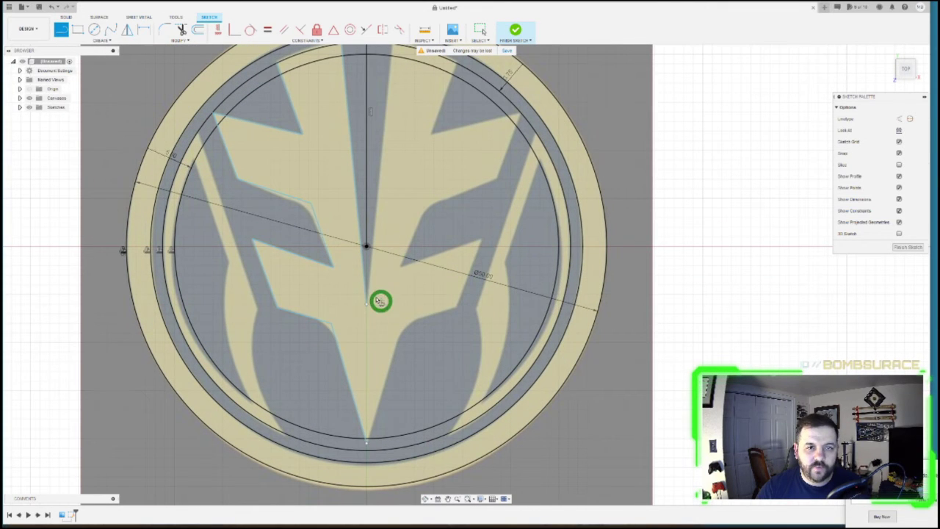
pyautogui.scroll(3, 242, 194)
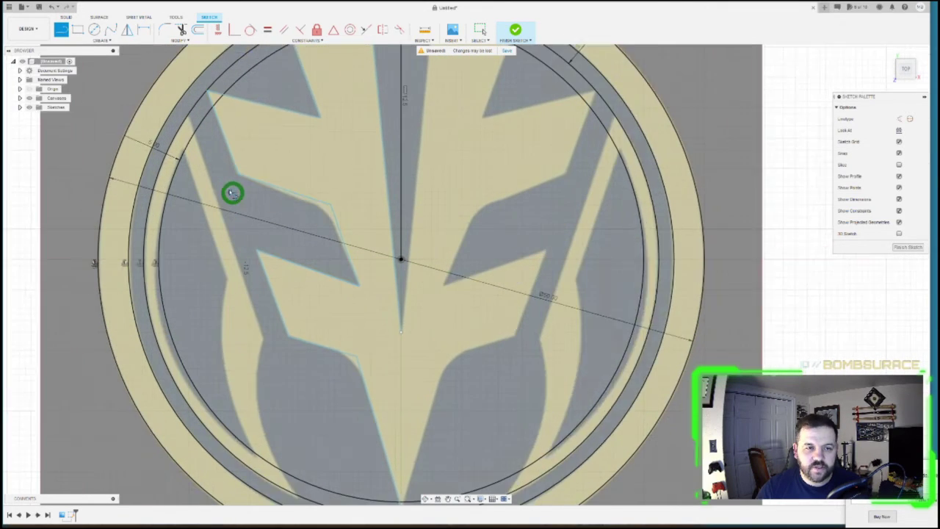
pyautogui.click(186, 108)
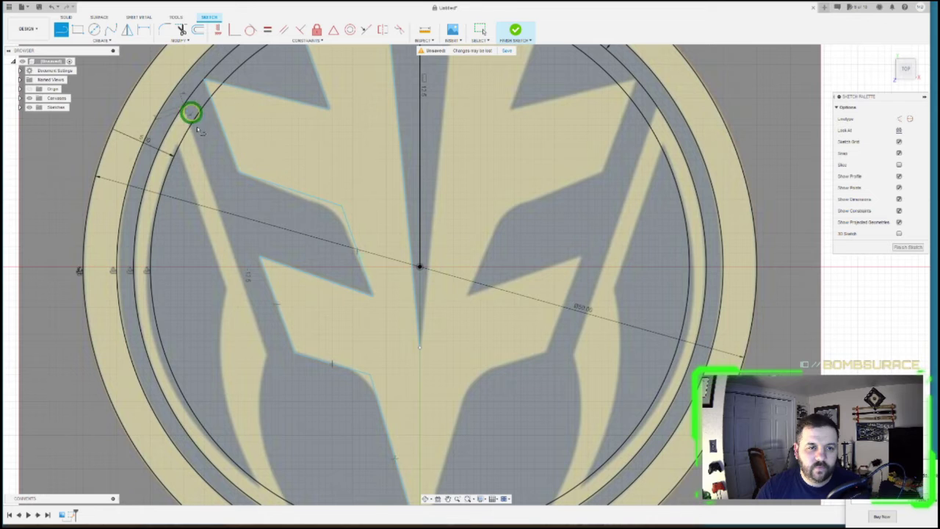
pyautogui.scroll(3, 269, 358)
pyautogui.scroll(1, 268, 358)
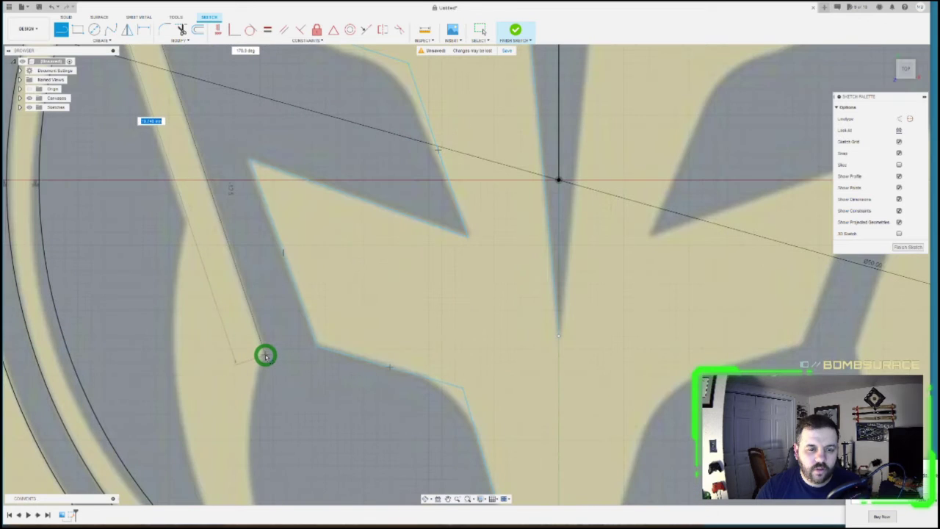
pyautogui.scroll(2, 265, 355)
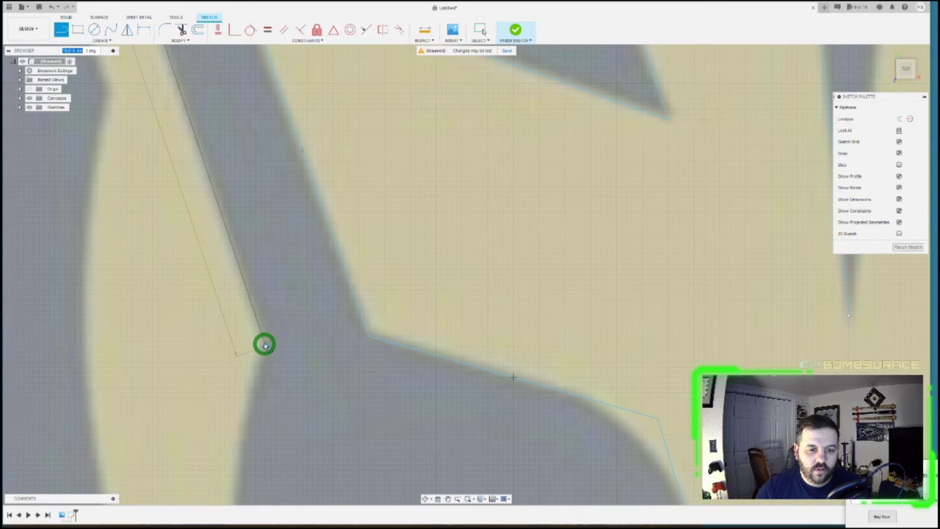
pyautogui.click(260, 345)
pyautogui.scroll(-4, 281, 371)
pyautogui.scroll(2, 404, 363)
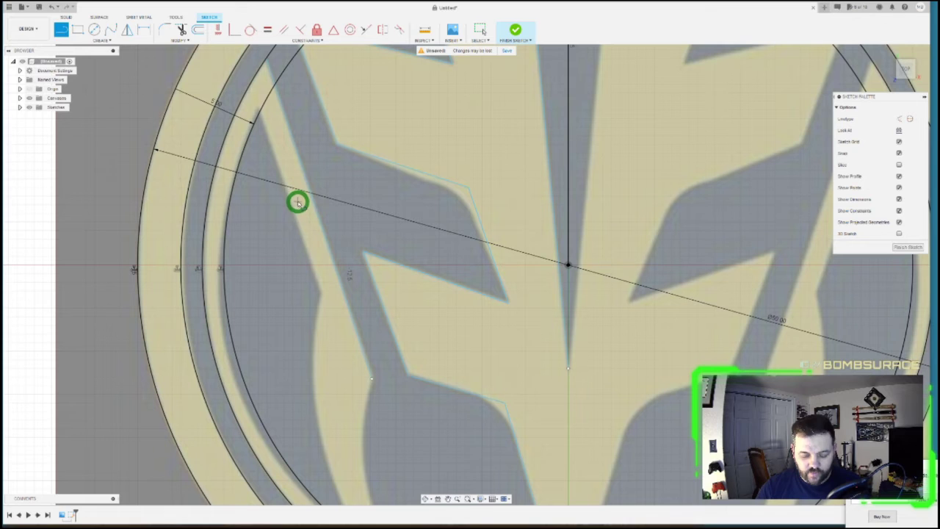
# - Try to offset the slanted strip line outward by about 1.3 mm, and undo the line itself
pyautogui.press('o')
pyautogui.click(323, 230)
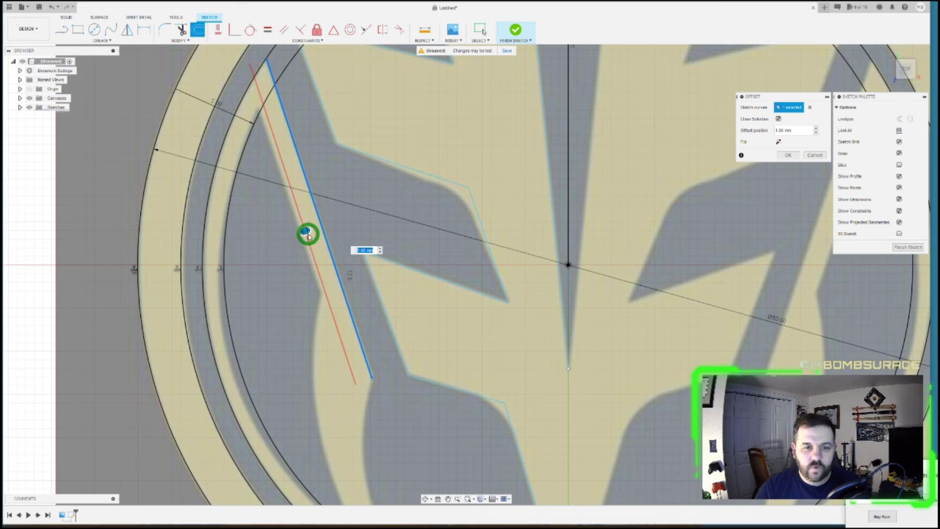
pyautogui.moveTo(304, 232); pyautogui.dragTo(301, 235)
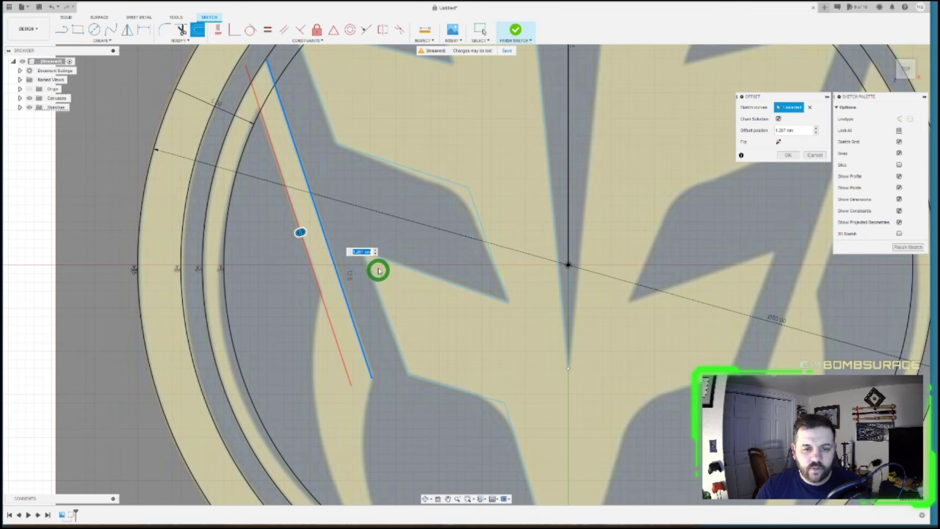
pyautogui.hotkey('ctrl', 'z')
# - Redraw the left slanted strip's inner edge as a line about 19.5 mm long from its tip on the 3.75 mm offset circle to its lower corner
pyautogui.scroll(-2, 331, 215)
pyautogui.scroll(-2, 284, 75)
pyautogui.scroll(4, 274, 64)
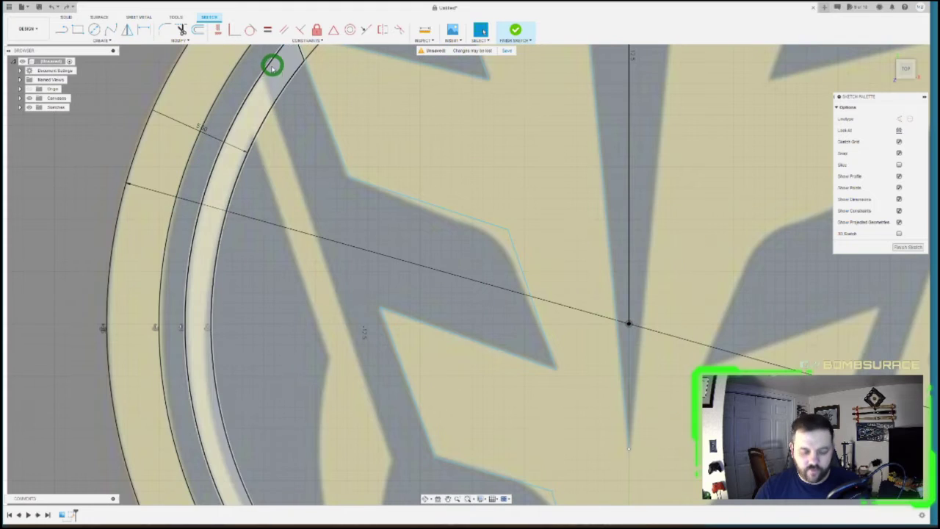
pyautogui.press('l')
pyautogui.scroll(3, 266, 70)
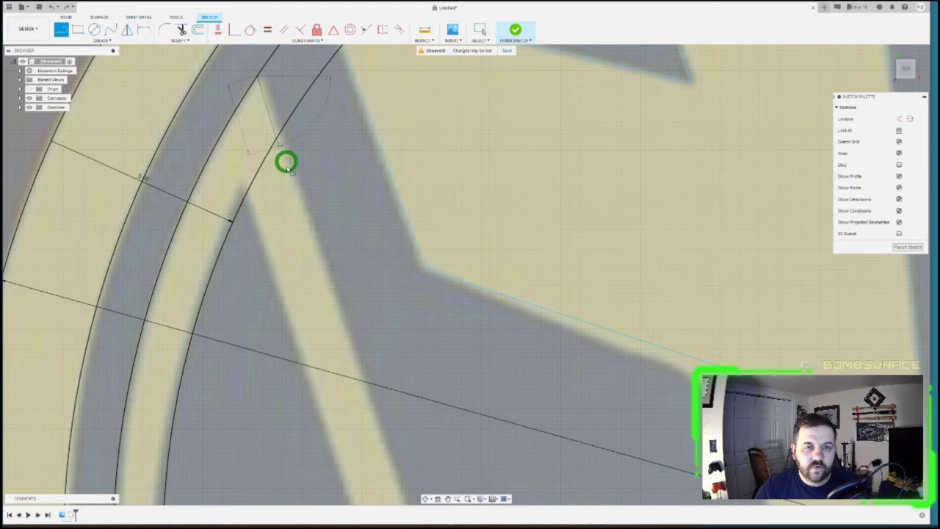
pyautogui.scroll(-3, 137, 109)
pyautogui.click(137, 110)
pyautogui.scroll(5, 204, 271)
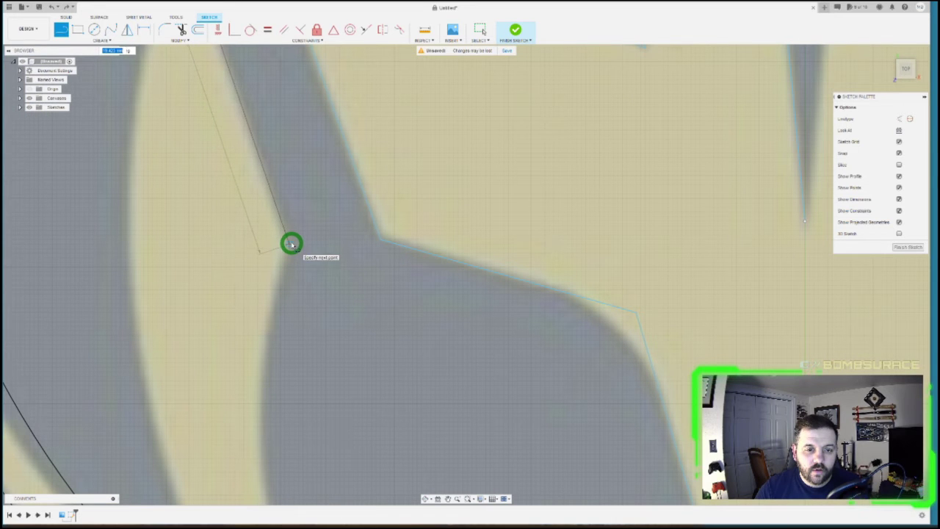
pyautogui.click(269, 252)
pyautogui.scroll(-3, 380, 279)
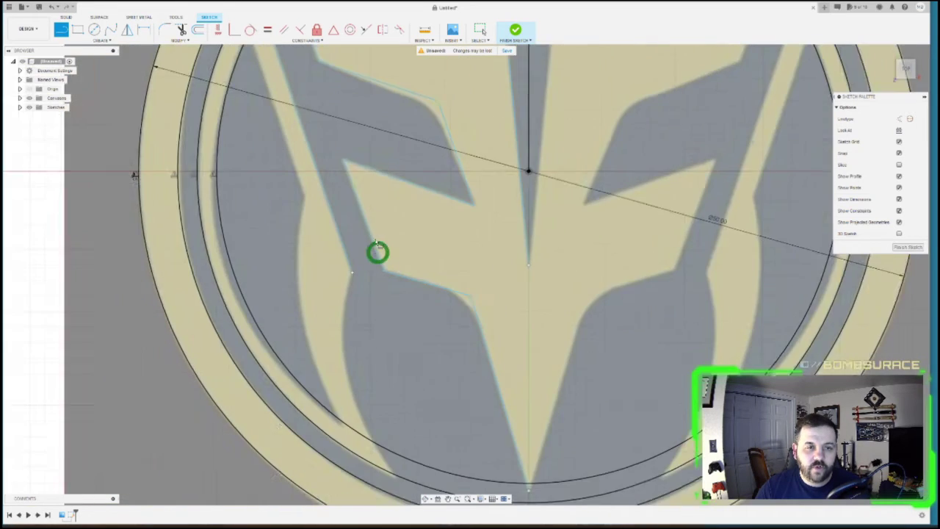
# - Offset the left slanted strip's inner line outward by 1.25 mm to form the strip's outer edge
pyautogui.scroll(-2, 367, 108)
pyautogui.scroll(2, 392, 178)
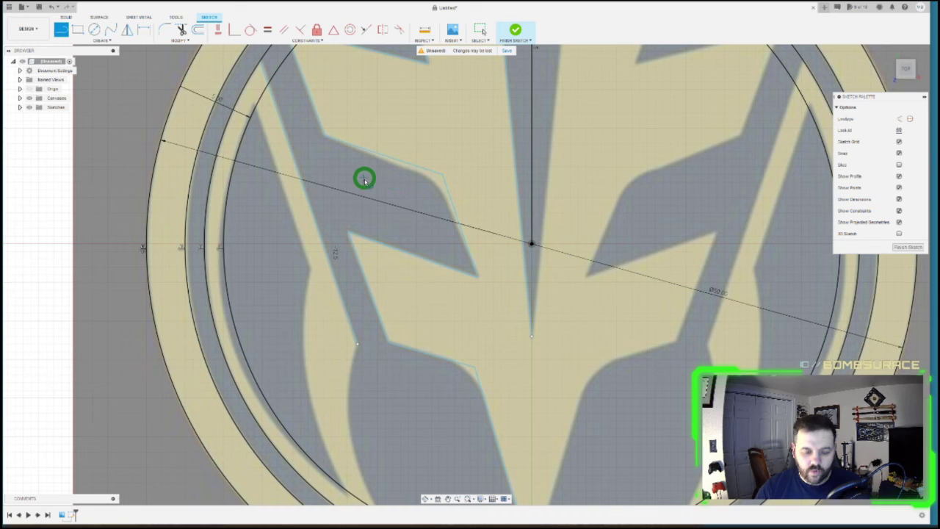
pyautogui.press('o')
pyautogui.click(307, 201)
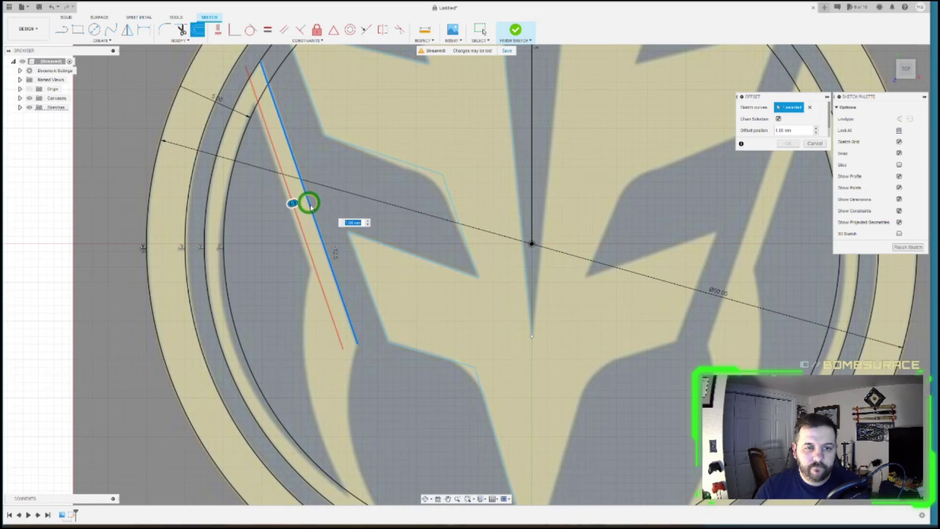
pyautogui.moveTo(292, 205); pyautogui.dragTo(287, 209)
pyautogui.click(350, 224)
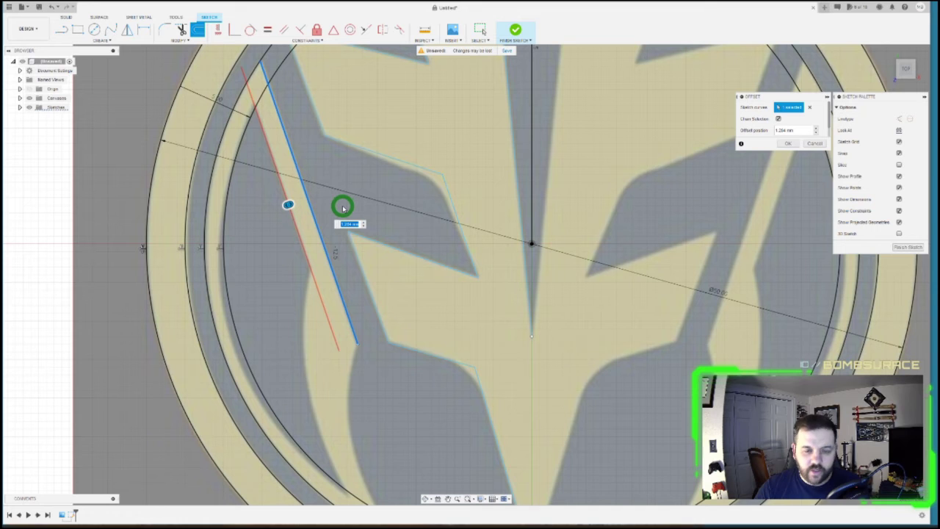
pyautogui.write('1.25')
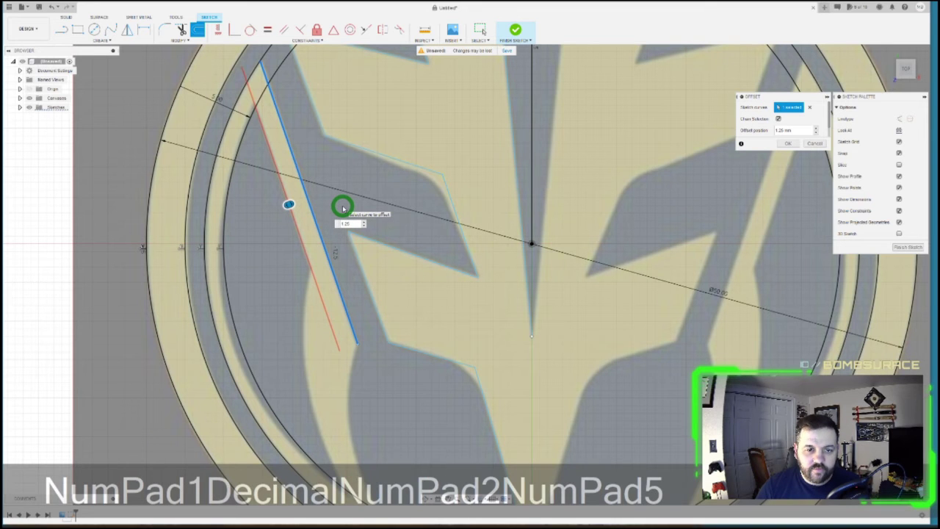
pyautogui.press('Return')
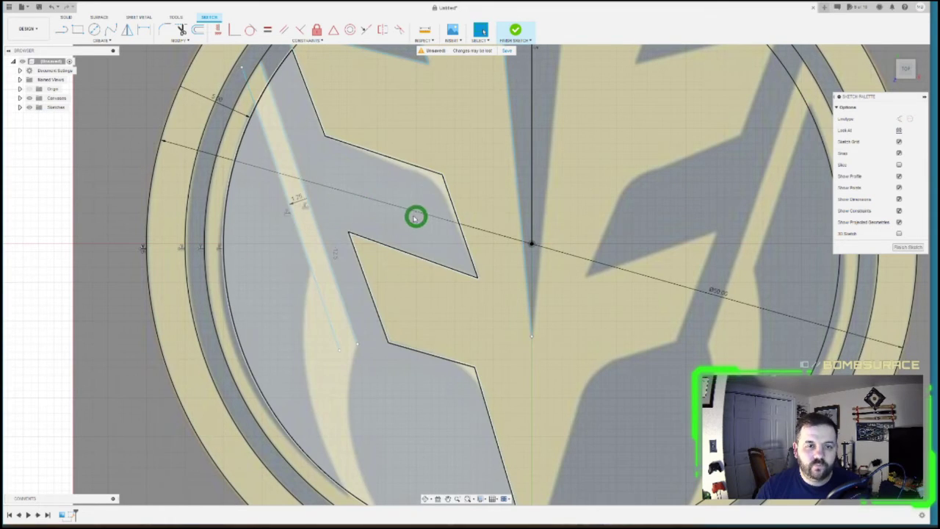
# - Start a fit point spline at the bend on the strip's outer line, placing points down the upper part of the left blade's outer edge
pyautogui.scroll(-1, 246, 96)
pyautogui.scroll(-3, 325, 342)
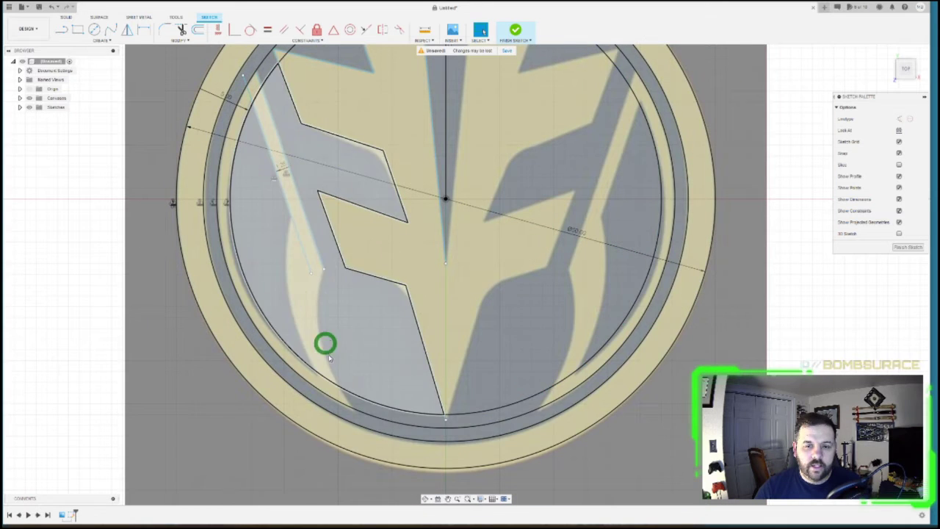
pyautogui.scroll(4, 367, 338)
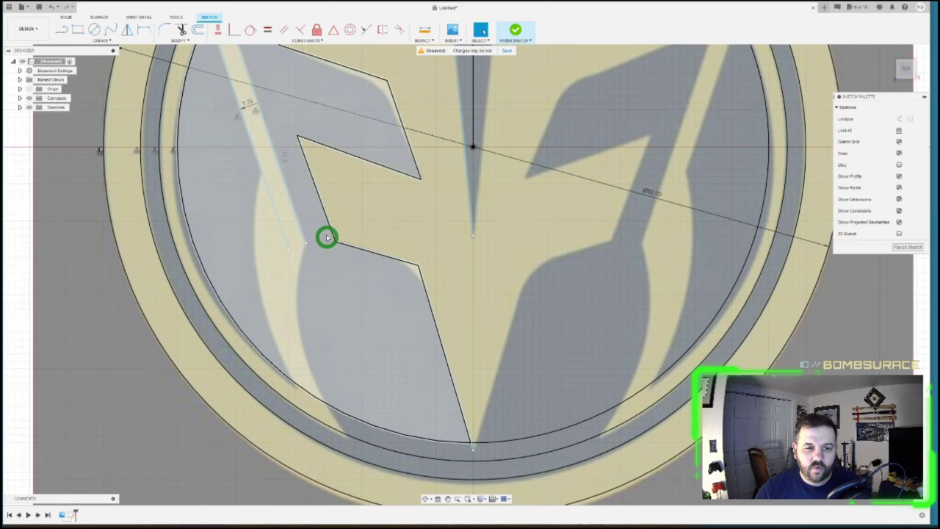
pyautogui.scroll(-2, 297, 336)
pyautogui.scroll(2, 354, 455)
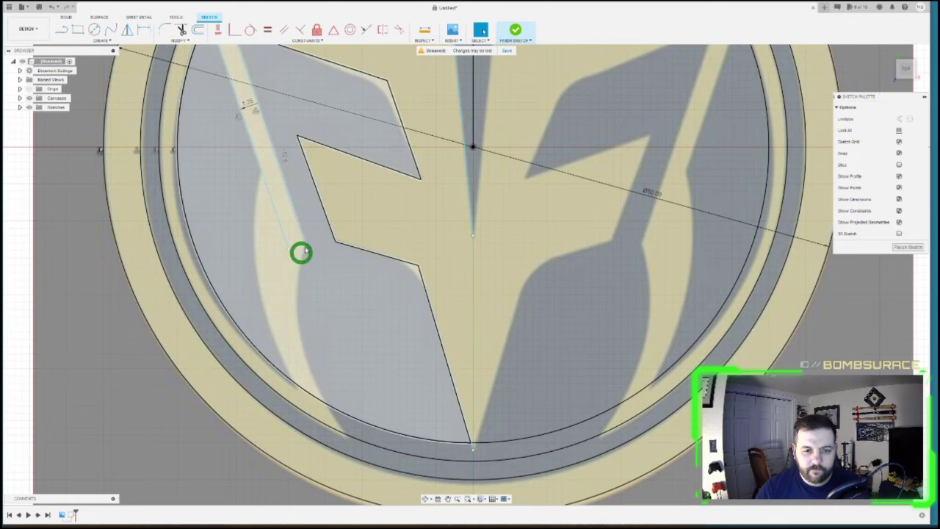
pyautogui.click(288, 161)
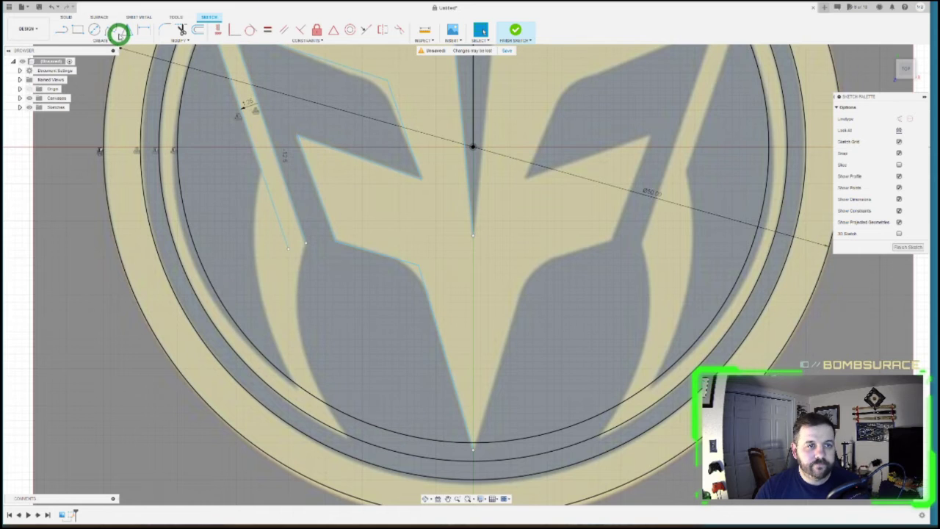
pyautogui.scroll(5, 243, 172)
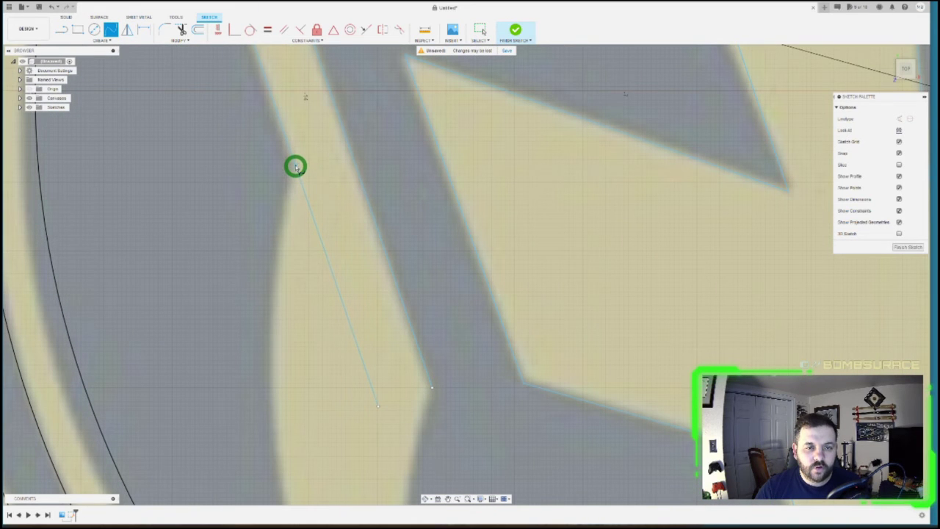
pyautogui.click(295, 164)
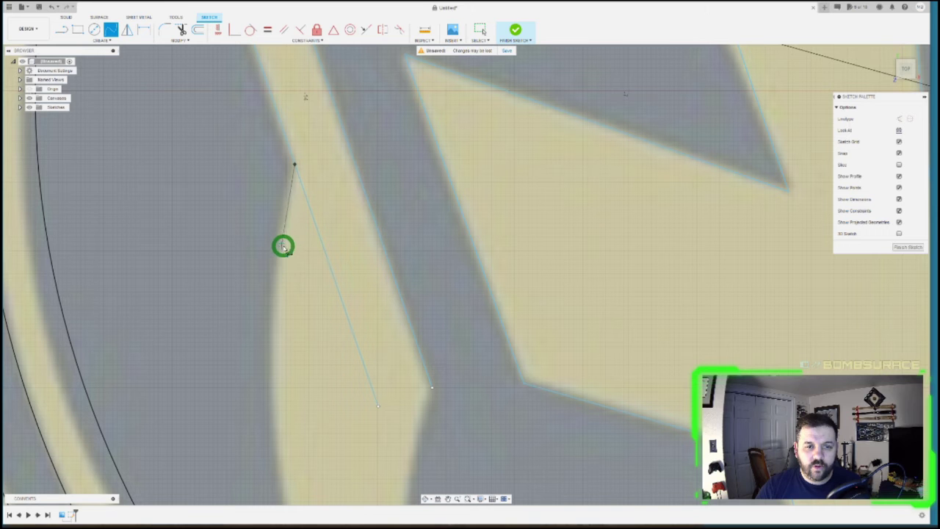
pyautogui.click(277, 241)
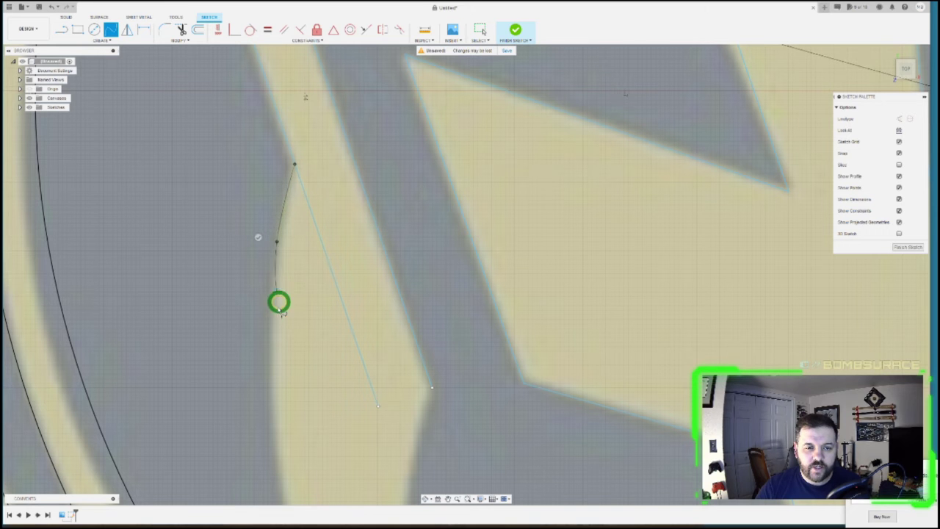
pyautogui.click(269, 345)
# - Continue the spline down the left blade's outer edge and finish it on the innermost offset circle
pyautogui.scroll(-5, 136, 152)
pyautogui.scroll(4, 187, 361)
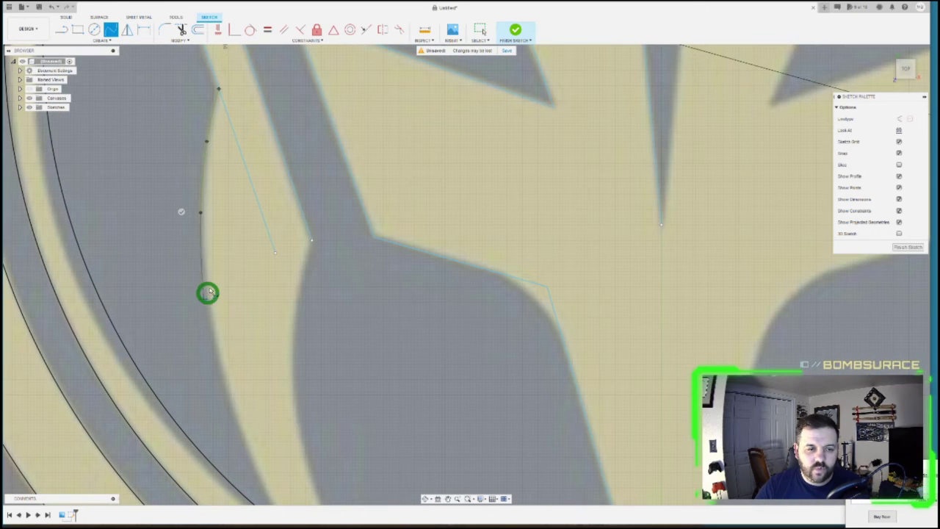
pyautogui.click(207, 286)
pyautogui.click(218, 366)
pyautogui.click(246, 439)
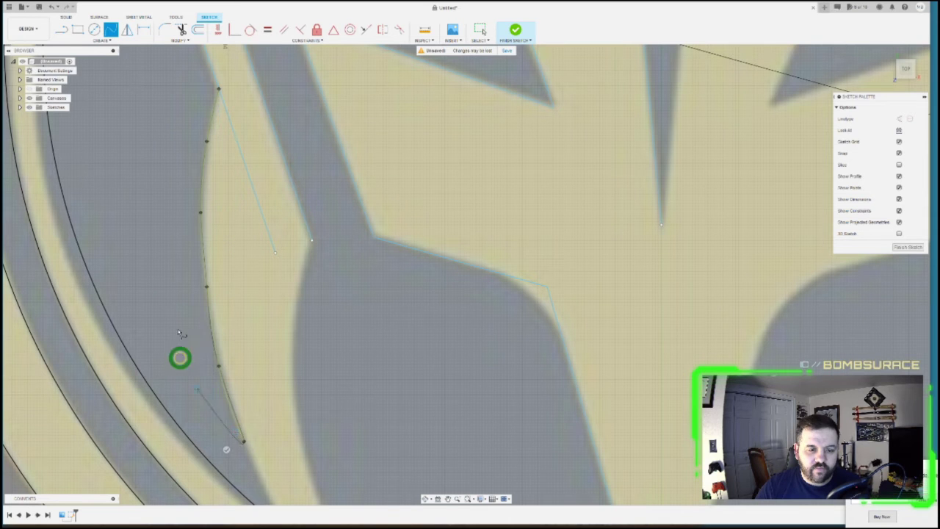
pyautogui.scroll(-4, 169, 362)
pyautogui.scroll(4, 153, 367)
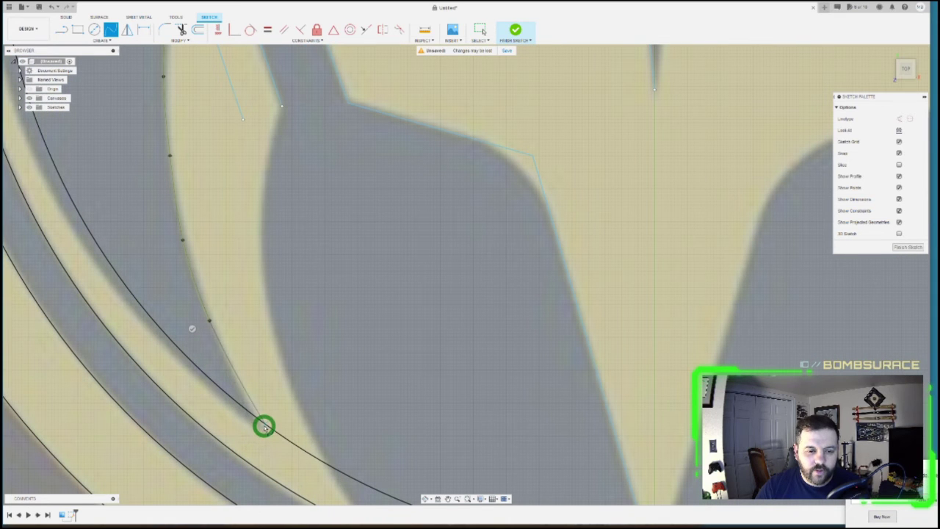
pyautogui.click(232, 379)
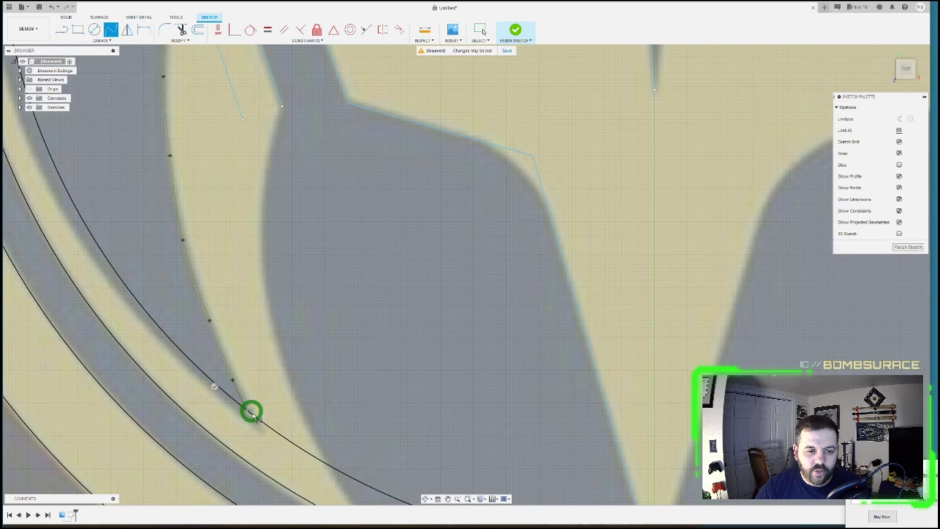
pyautogui.click(258, 421)
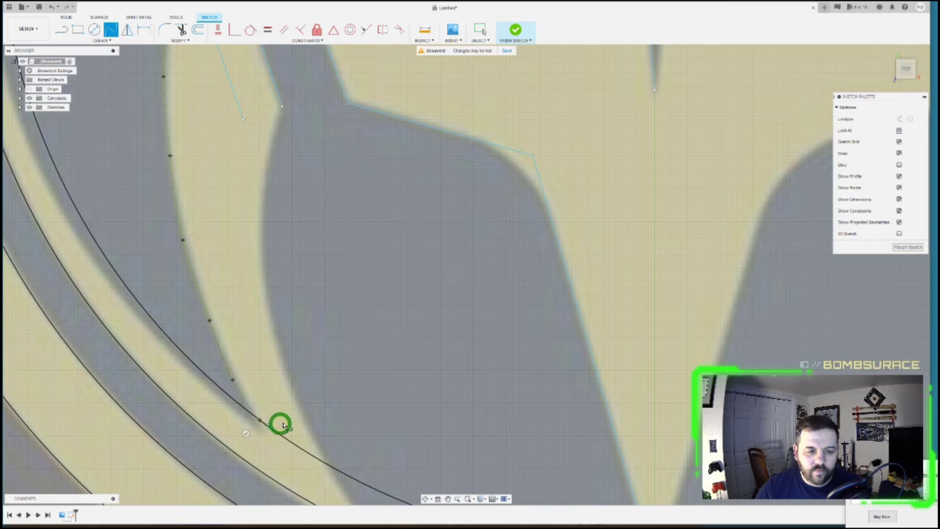
pyautogui.click(244, 432)
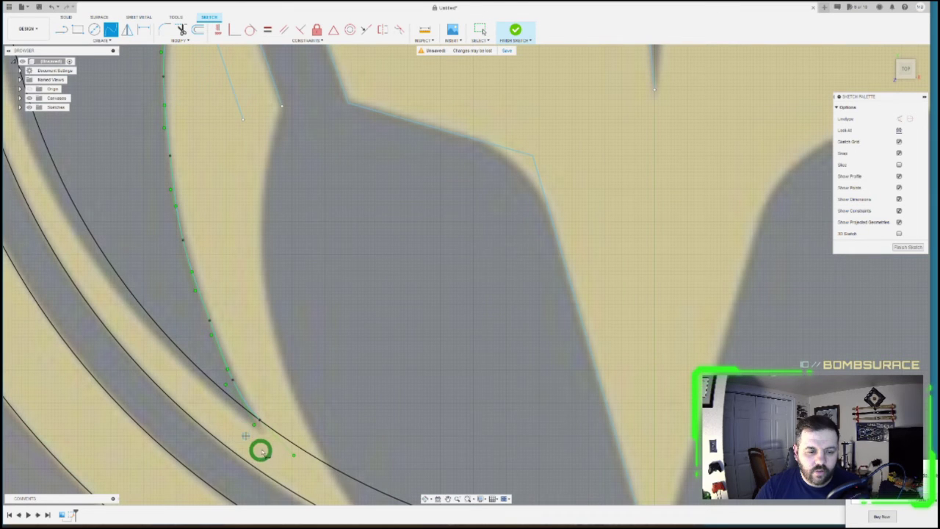
# - Fine-tune the spline's fit points midway and near its lower end to follow the left blade's outer edge
pyautogui.hotkey('ctrl', 'z')
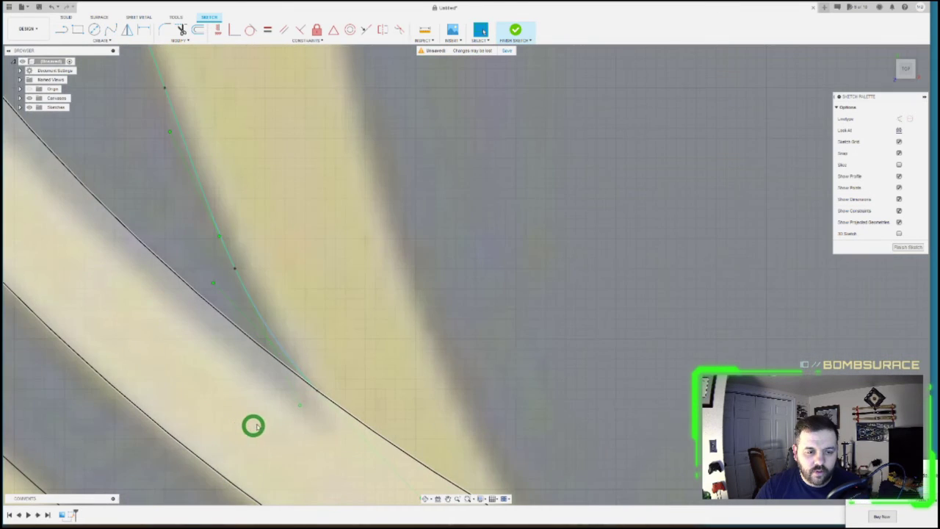
pyautogui.scroll(-10, 253, 426)
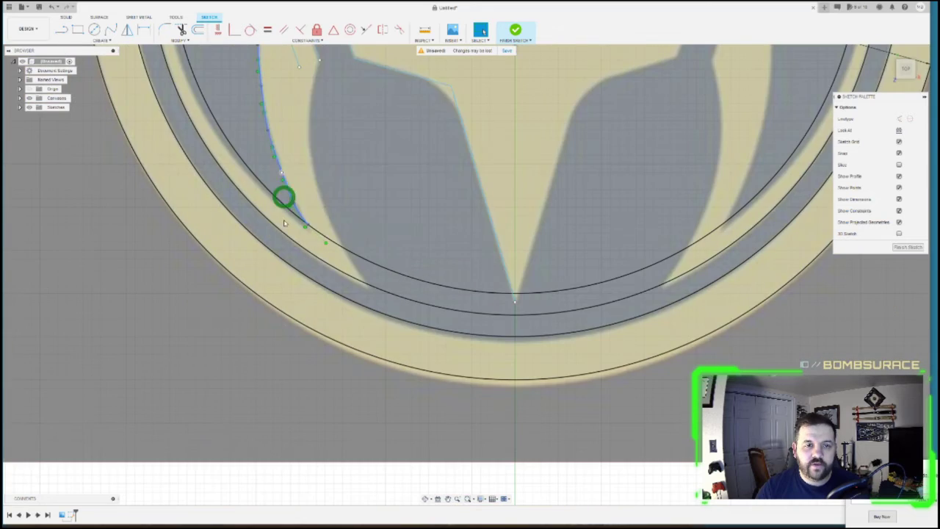
pyautogui.scroll(10, 284, 222)
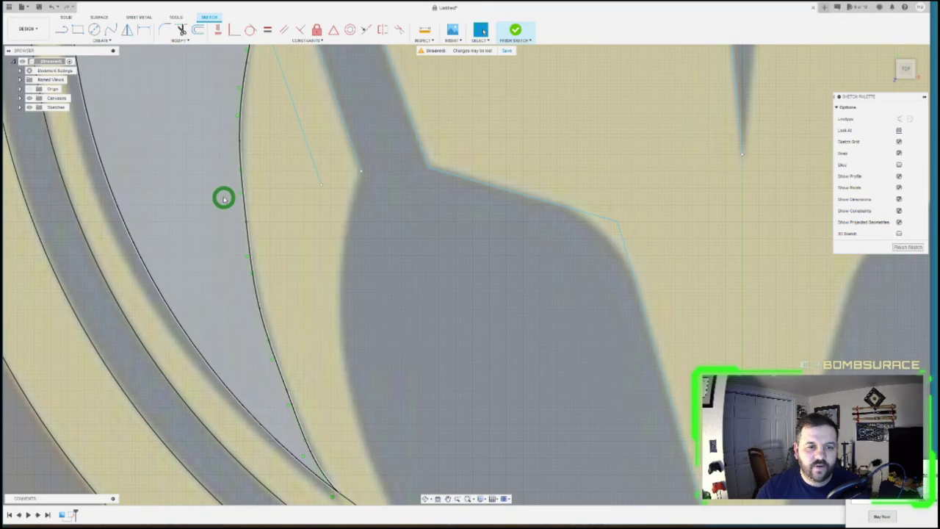
pyautogui.scroll(4, 237, 241)
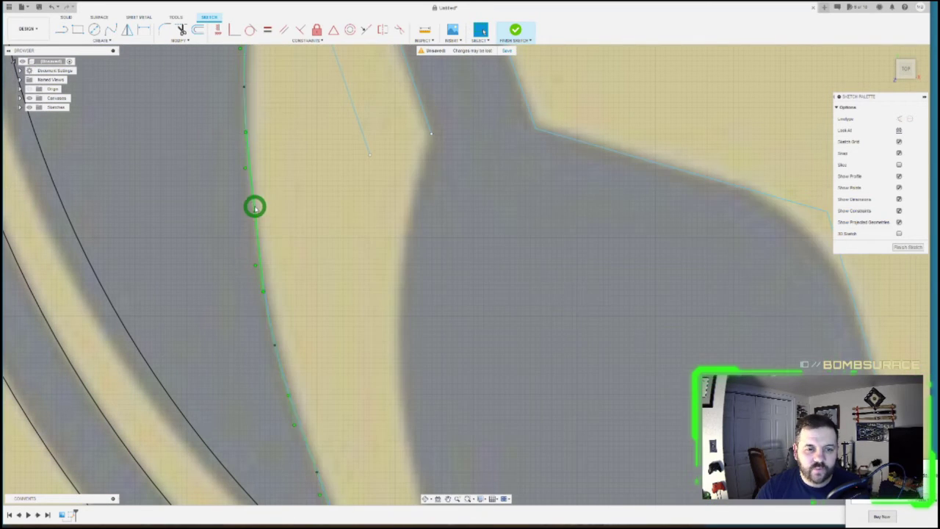
pyautogui.click(254, 209)
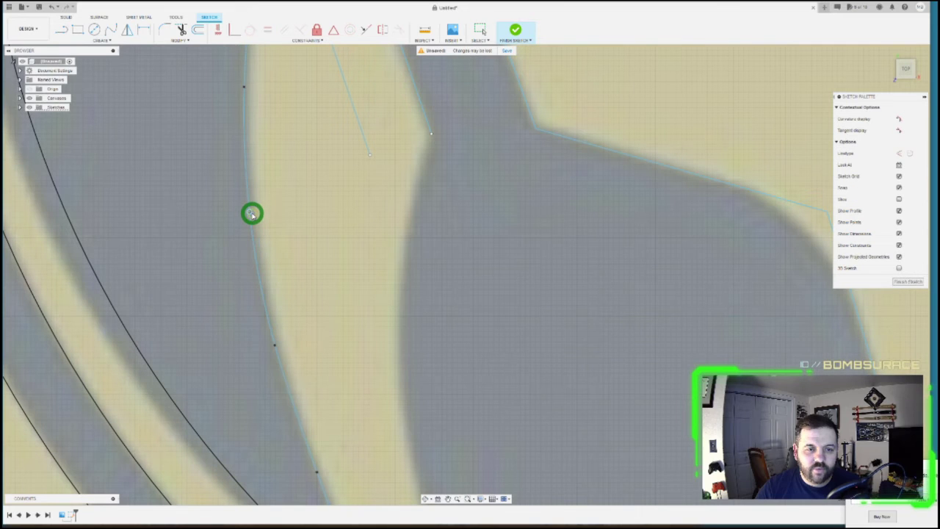
pyautogui.scroll(-4, 252, 213)
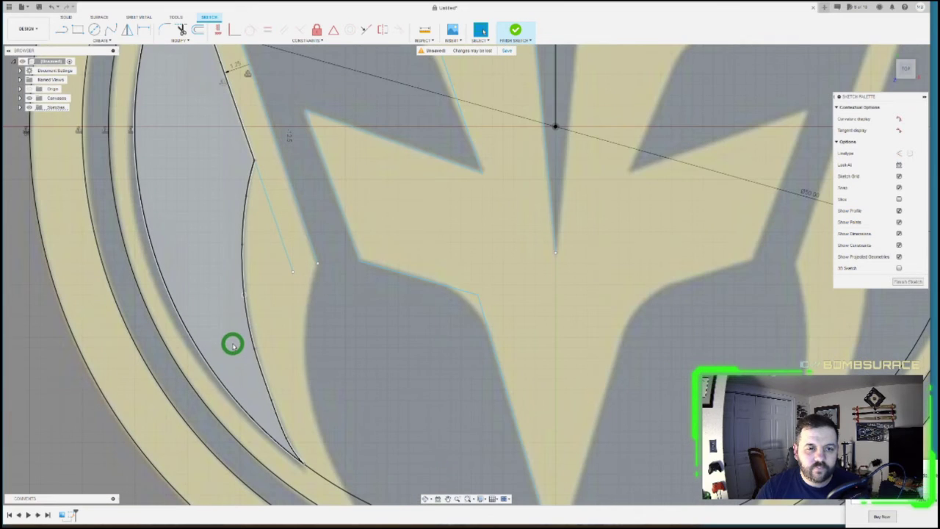
pyautogui.scroll(-2, 197, 253)
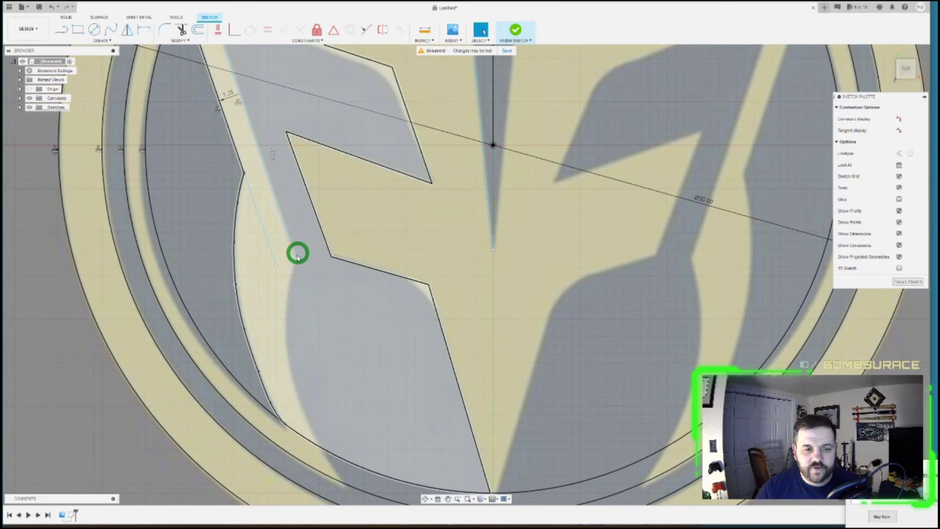
pyautogui.scroll(5, 287, 438)
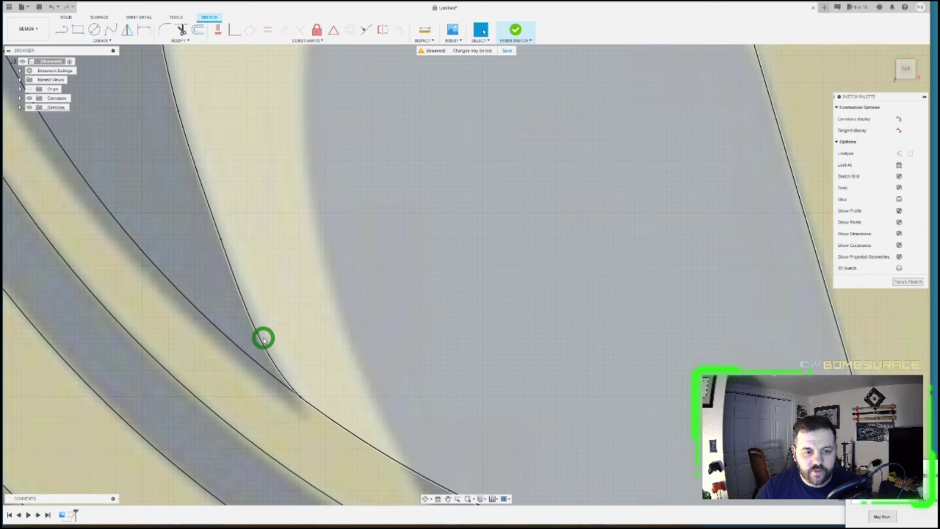
pyautogui.click(257, 334)
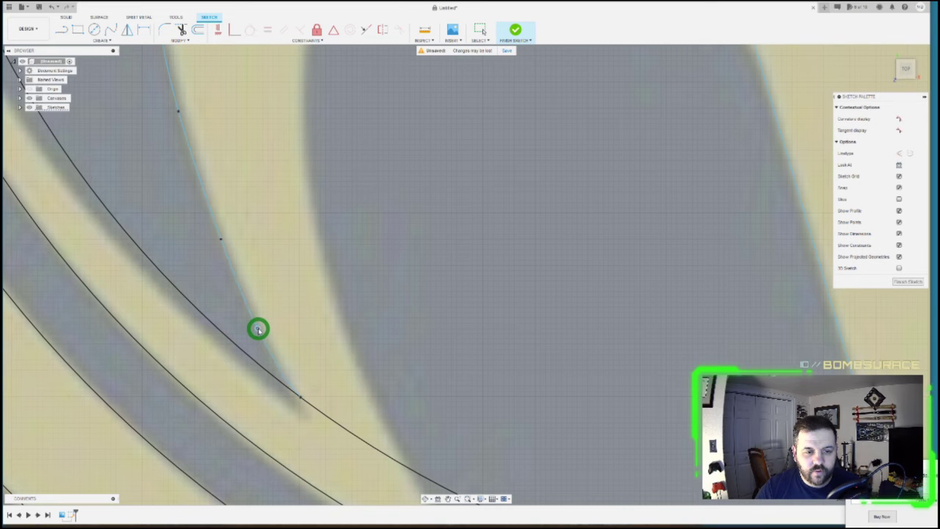
pyautogui.scroll(-6, 258, 328)
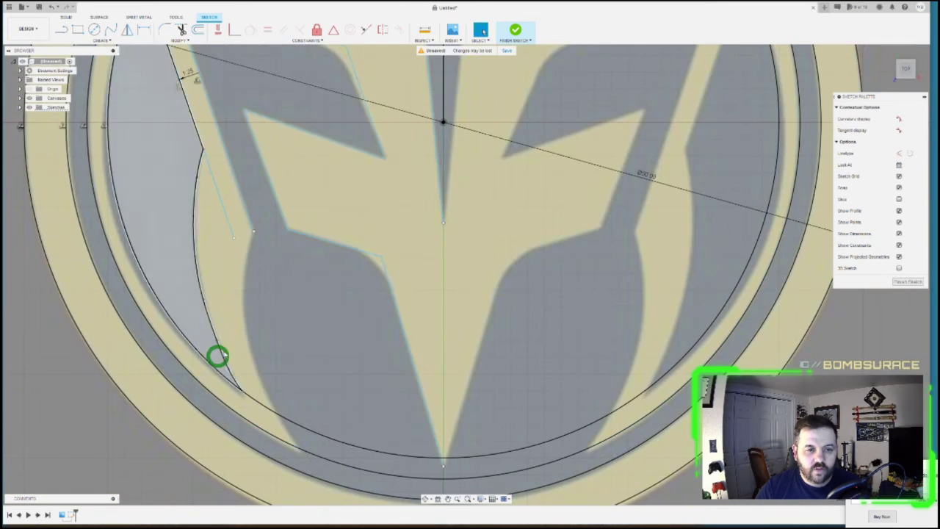
# - Start a fit point spline at the lower end of the slanted strip's inner line, placing points down the upper part of the left blade's inner edge
pyautogui.click(109, 29)
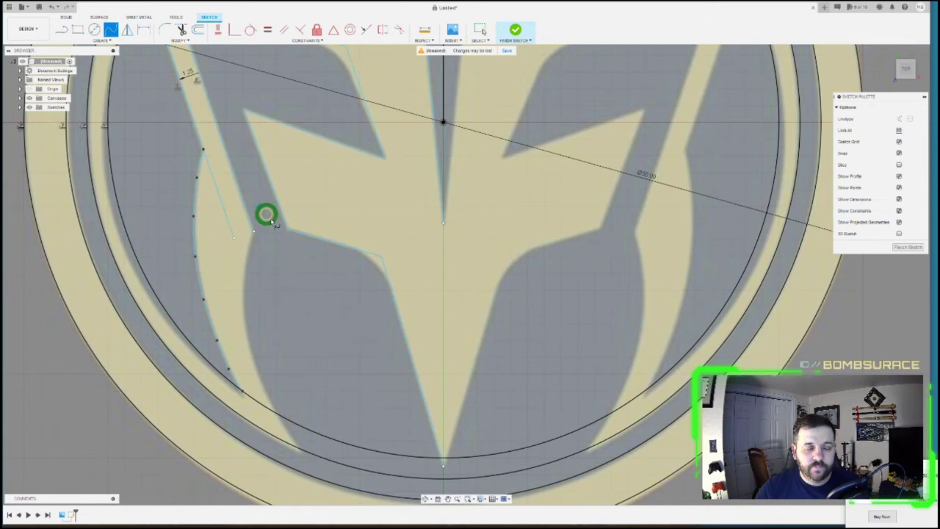
pyautogui.scroll(-3, 252, 304)
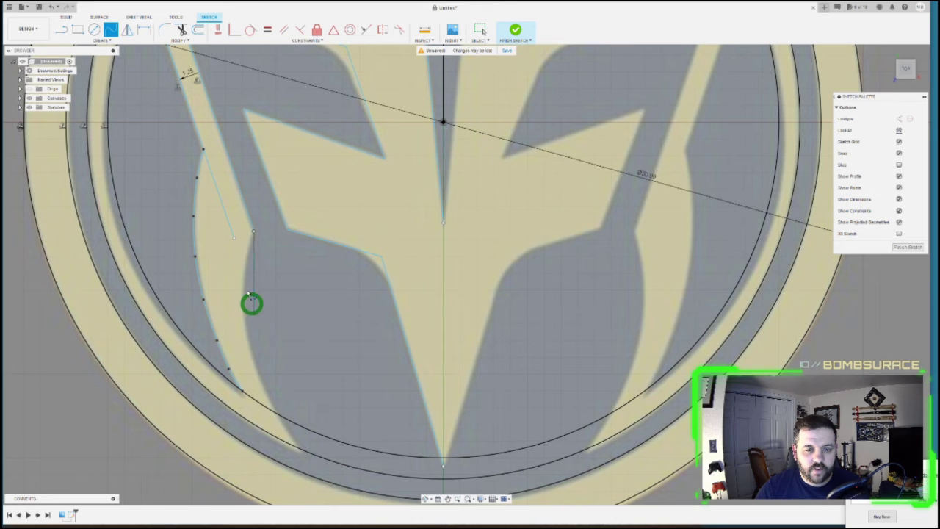
pyautogui.scroll(6, 250, 227)
pyautogui.scroll(2, 237, 212)
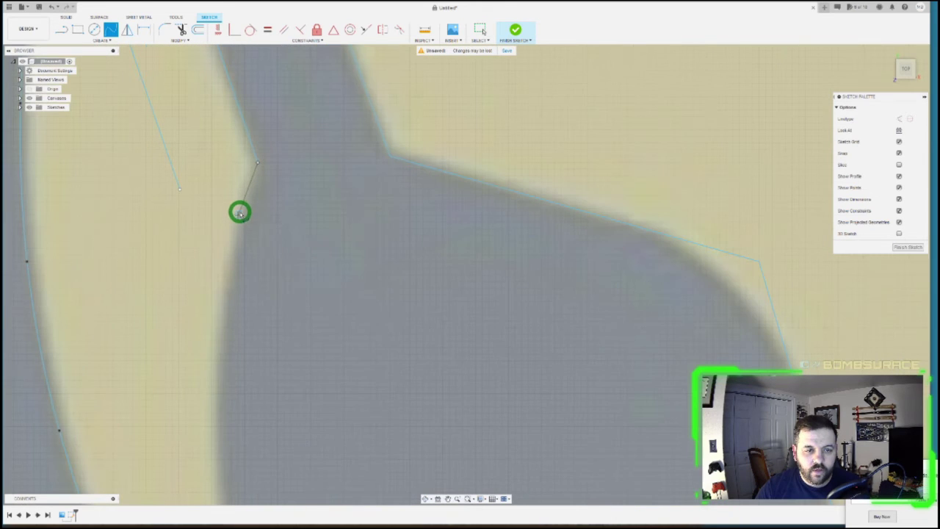
pyautogui.click(239, 209)
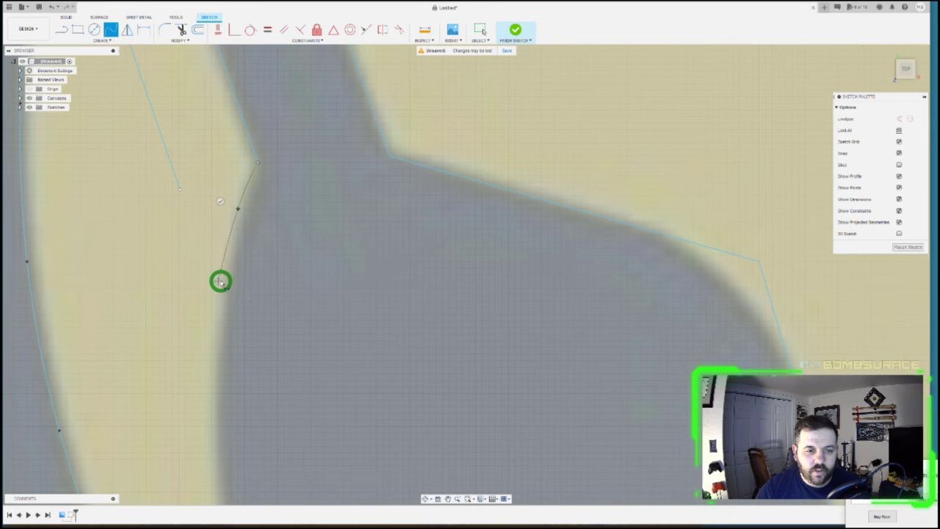
pyautogui.click(225, 267)
pyautogui.click(217, 359)
pyautogui.scroll(-3, 152, 242)
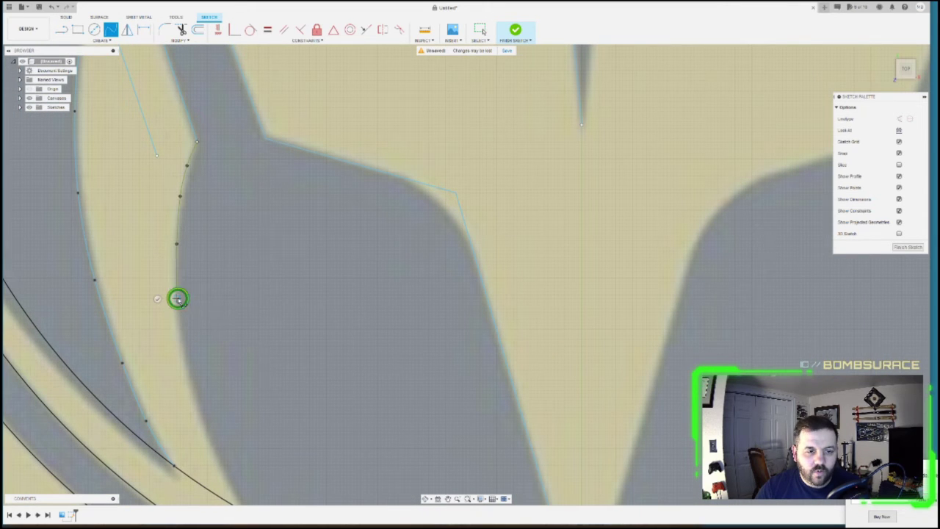
pyautogui.scroll(-3, 113, 214)
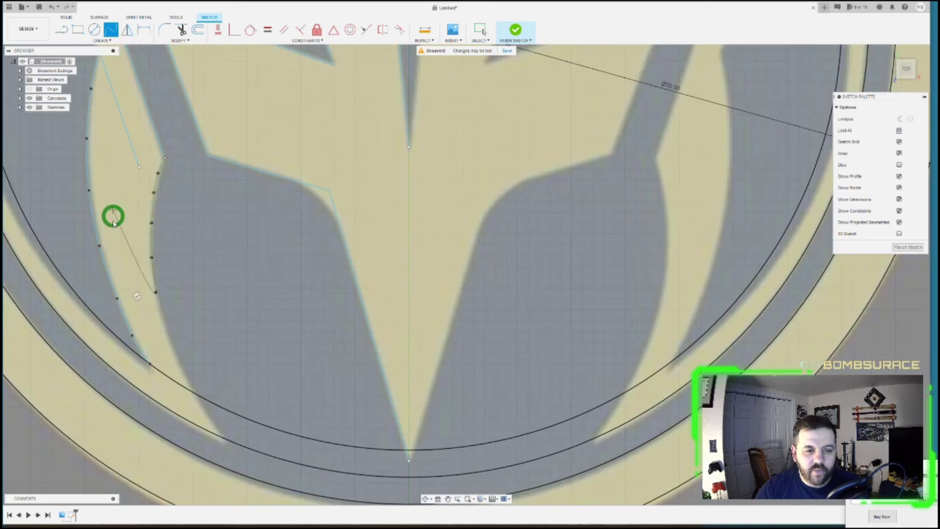
# - Continue the spline down the left blade's inner edge and finish it on the 3.75 mm offset circle
pyautogui.scroll(5, 161, 363)
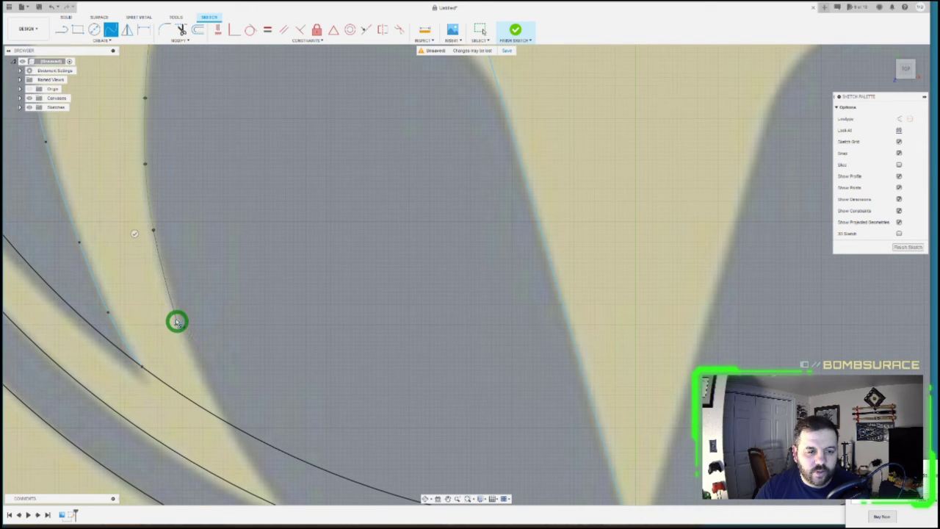
pyautogui.click(170, 299)
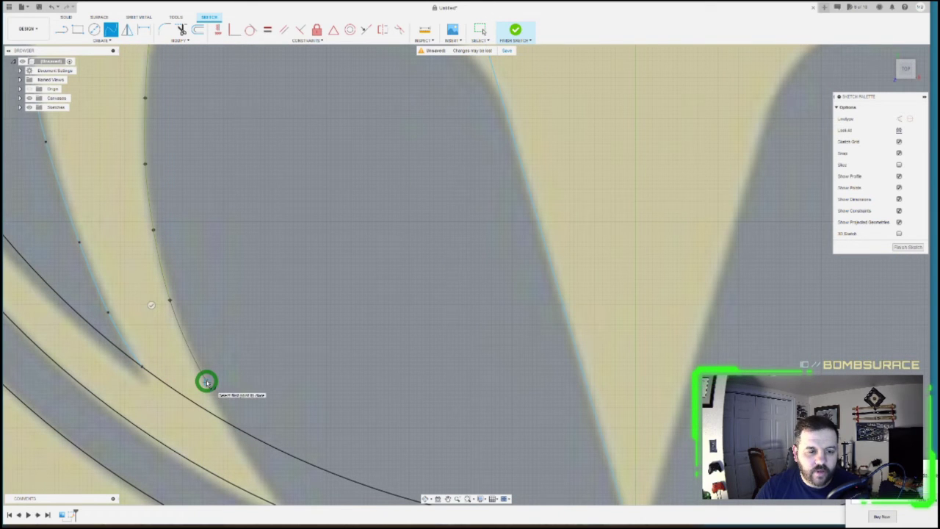
pyautogui.scroll(-3, 114, 286)
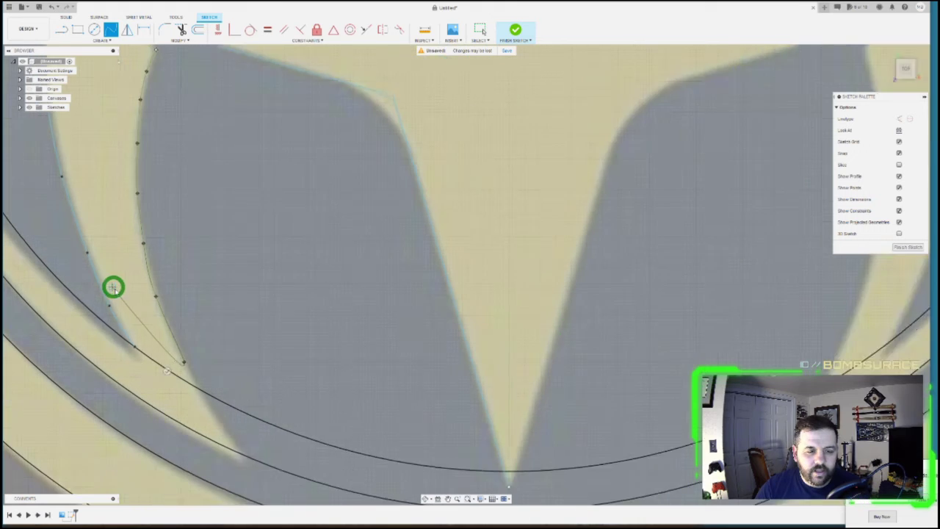
pyautogui.scroll(4, 168, 401)
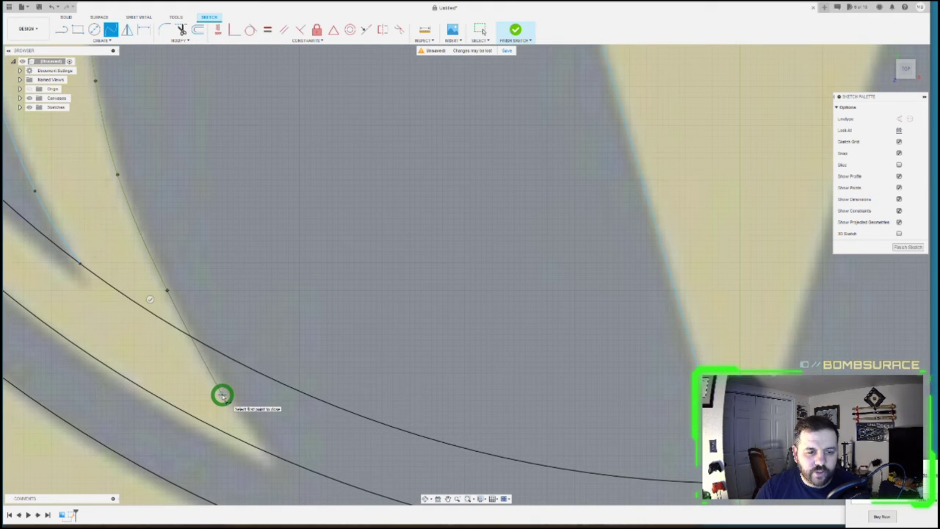
pyautogui.click(221, 396)
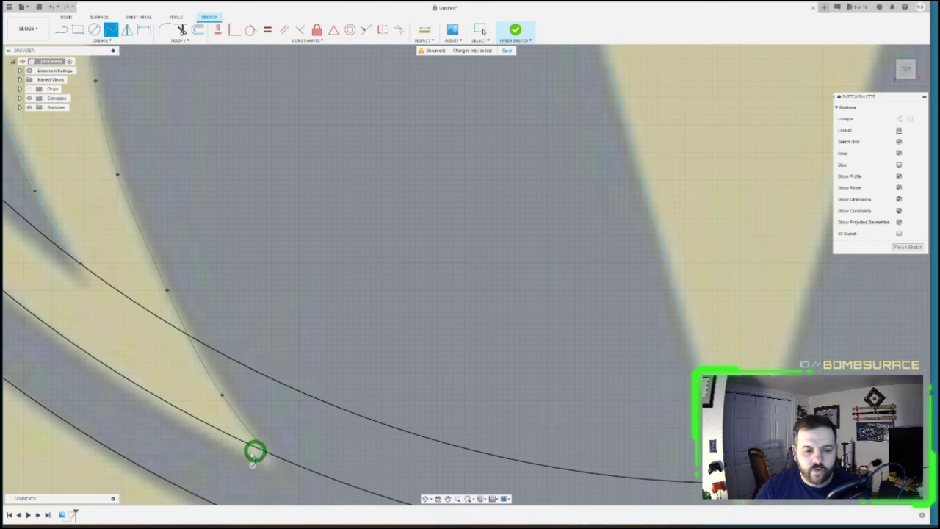
pyautogui.scroll(-5, 228, 390)
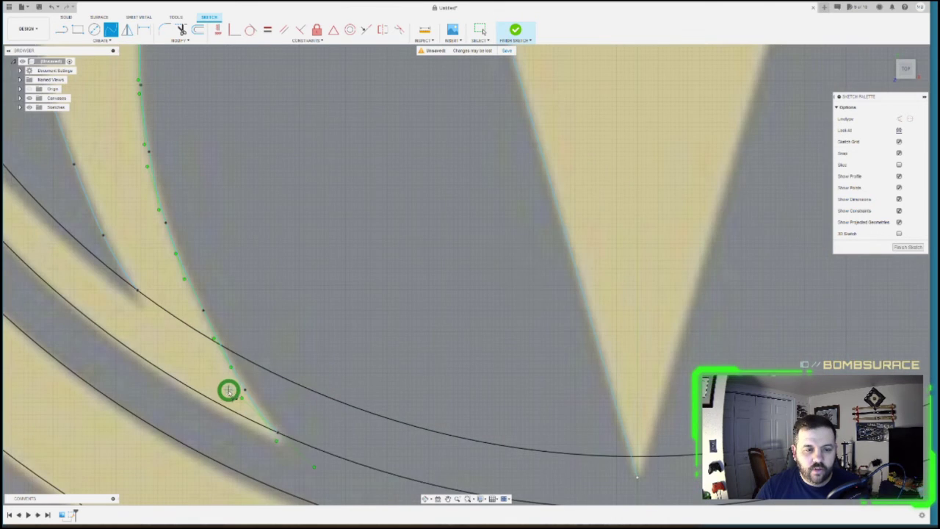
# - Adjust the last fit point before the new spline's lower end to follow the blade's inner edge
pyautogui.scroll(5, 225, 384)
pyautogui.click(227, 353)
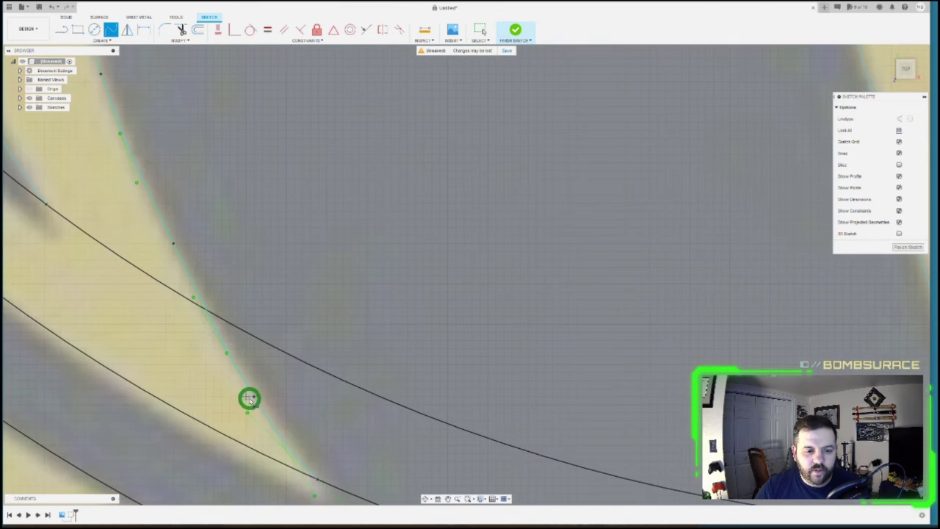
pyautogui.click(474, 29)
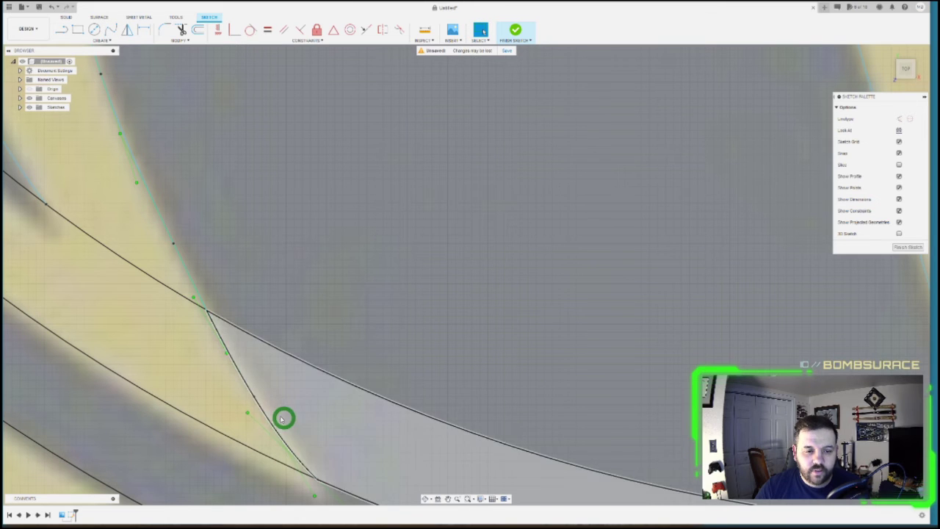
pyautogui.click(255, 397)
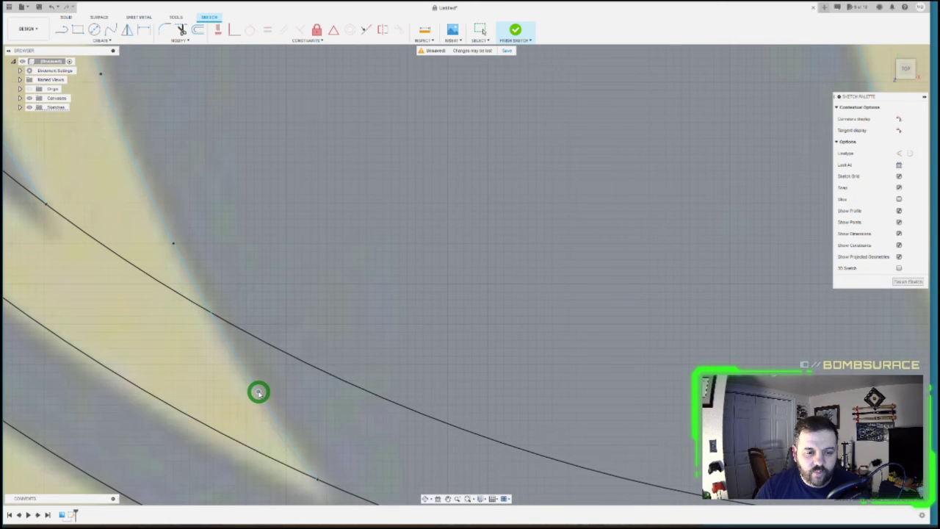
# - Fine-tune the three fit points midway along the inner-edge spline to match the left blade's contour
pyautogui.scroll(-10, 345, 374)
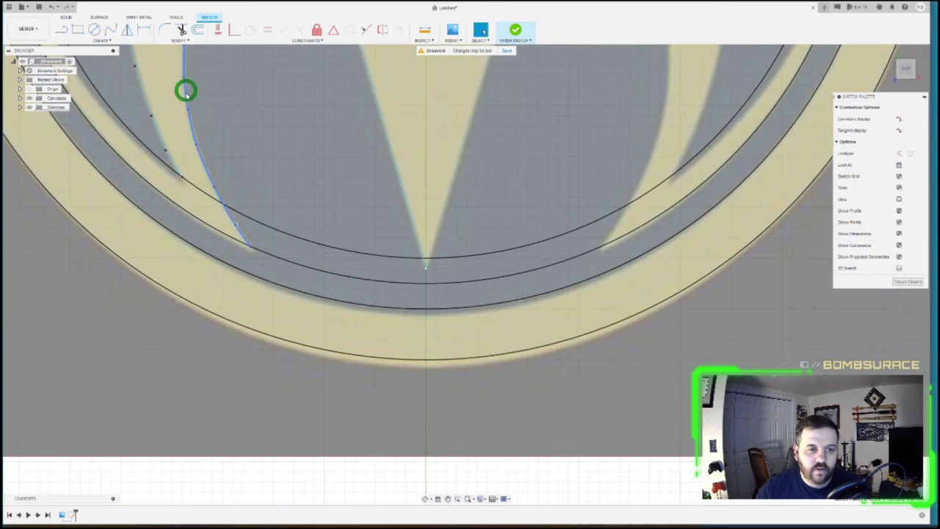
pyautogui.scroll(10, 198, 213)
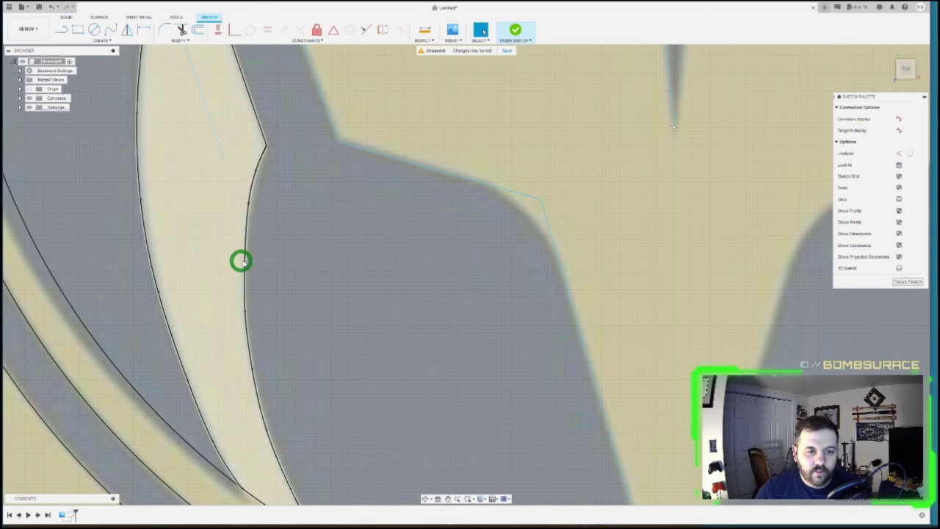
pyautogui.click(245, 256)
pyautogui.press('Escape')
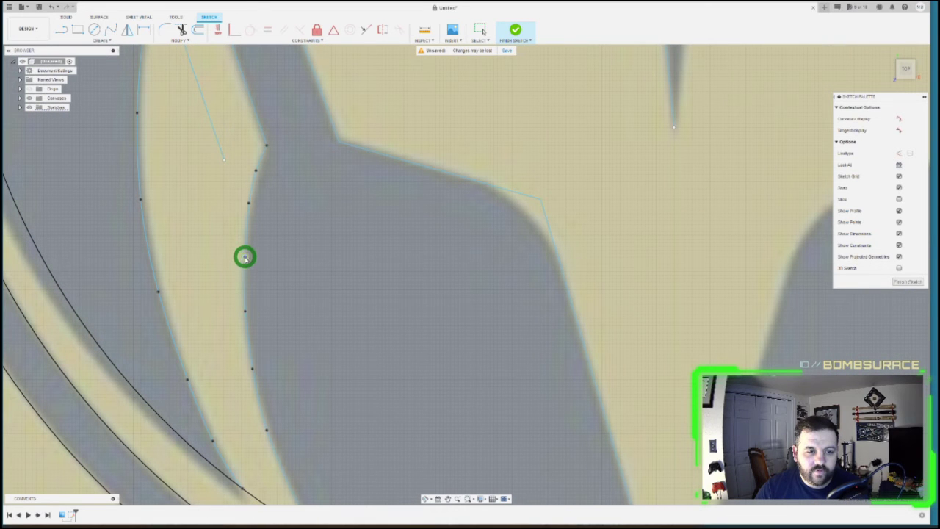
pyautogui.click(246, 312)
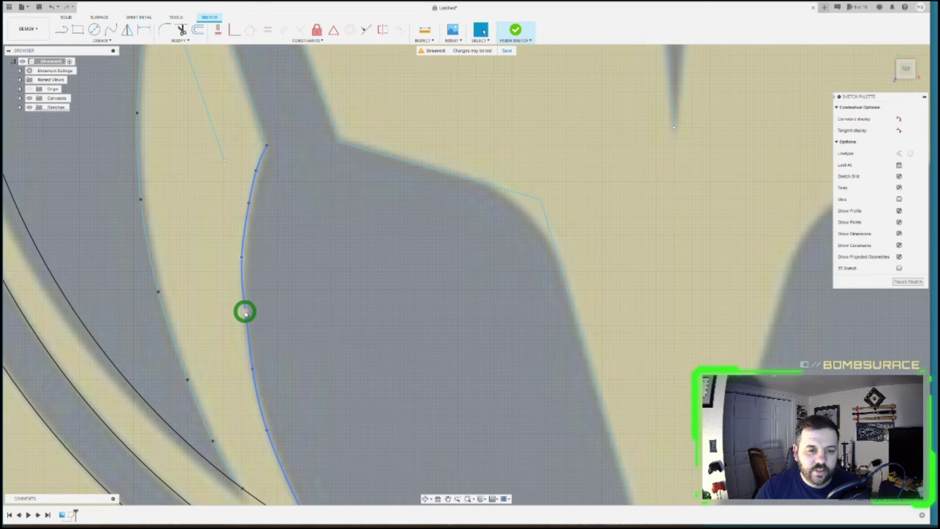
pyautogui.press('Escape')
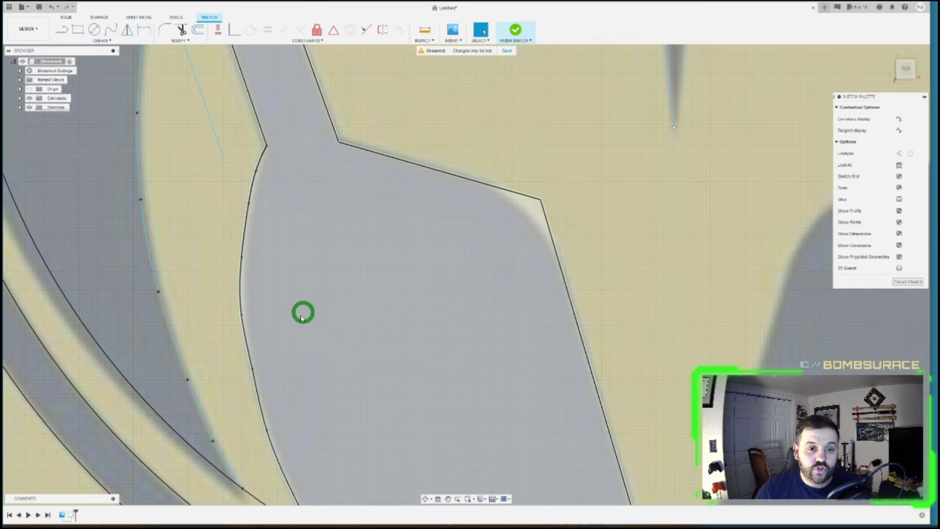
pyautogui.click(254, 376)
pyautogui.press('Delete')
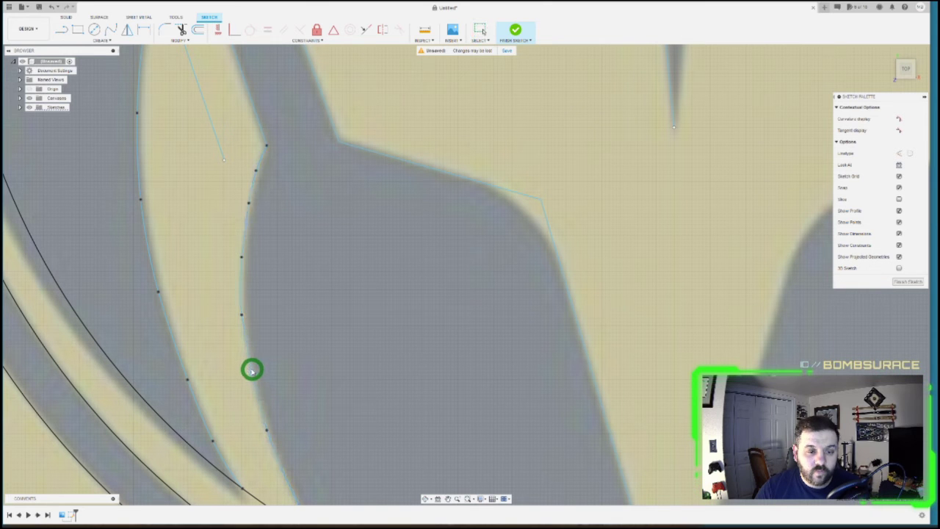
# - Toggle the canvas image's visibility to examine the traced sketch lines on their own and against the emblem
pyautogui.scroll(-8, 250, 369)
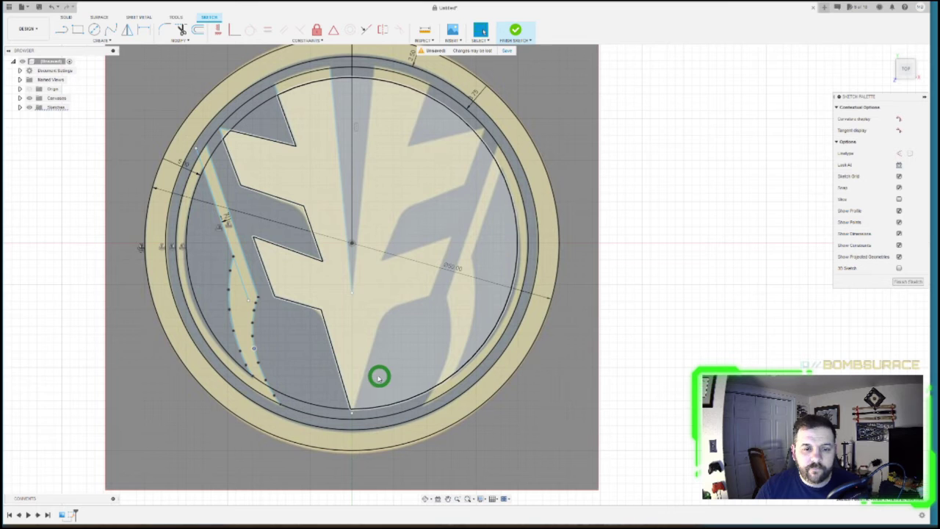
pyautogui.scroll(3, 382, 374)
pyautogui.scroll(-5, 384, 387)
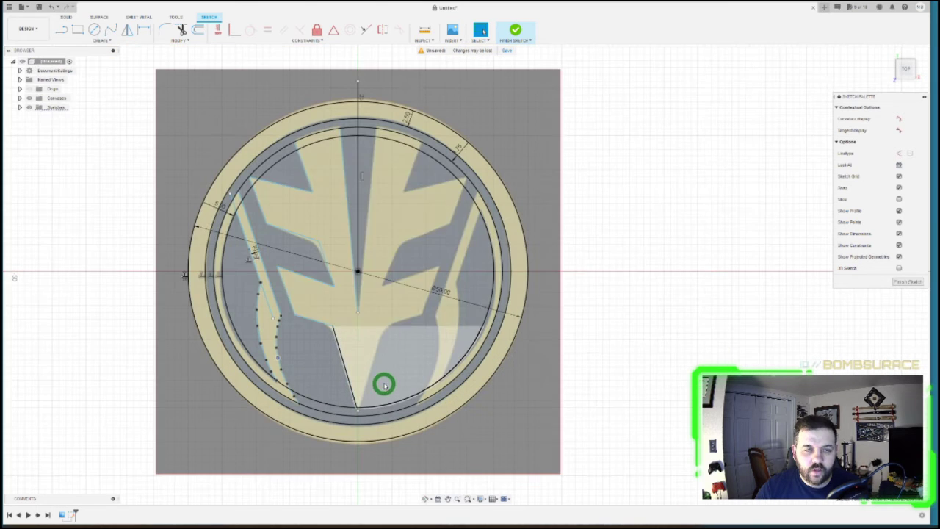
pyautogui.click(30, 98)
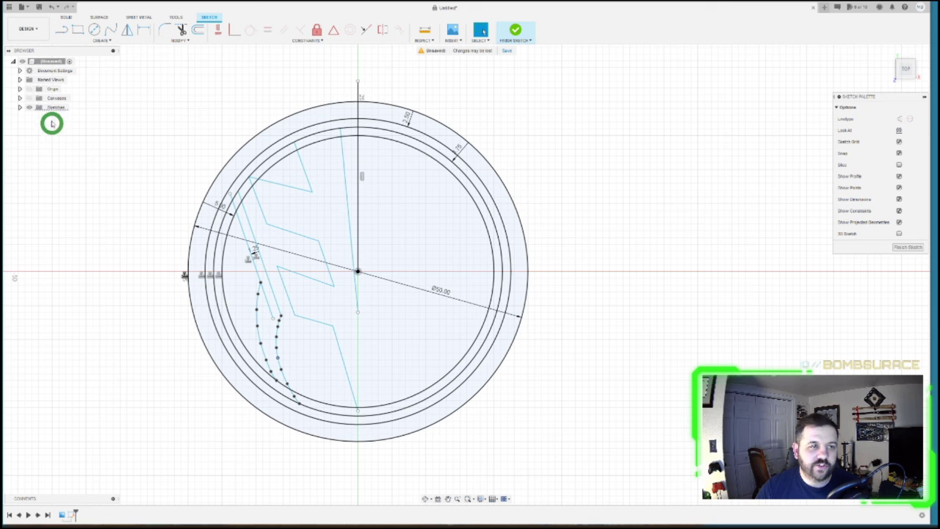
pyautogui.click(30, 97)
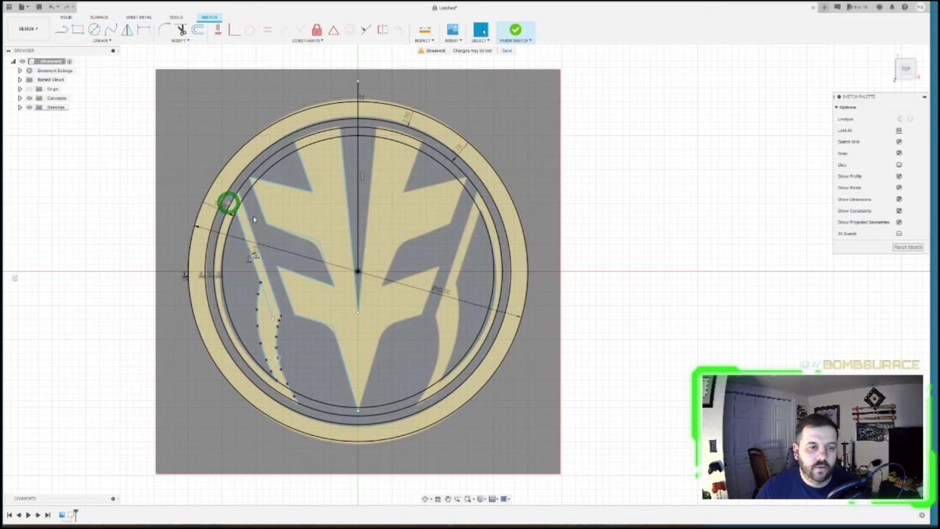
pyautogui.click(30, 98)
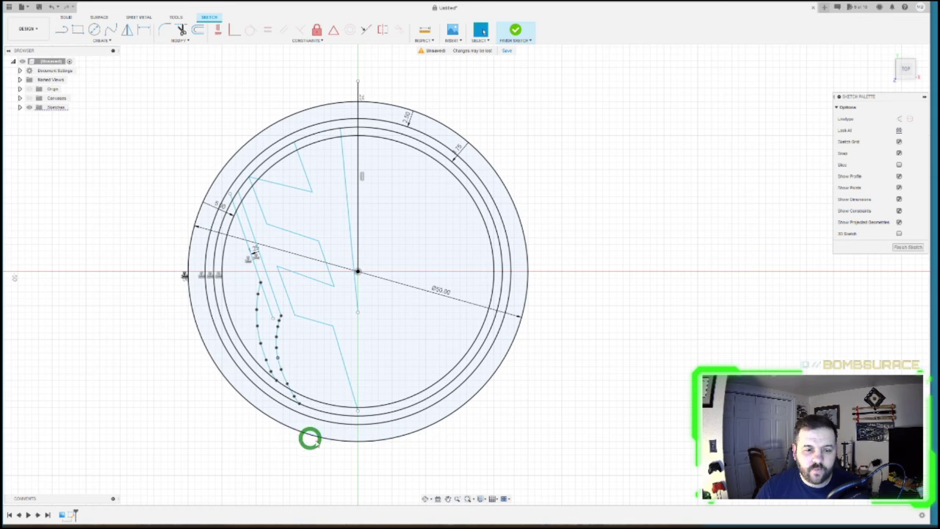
pyautogui.scroll(2, 314, 408)
pyautogui.scroll(2, 314, 409)
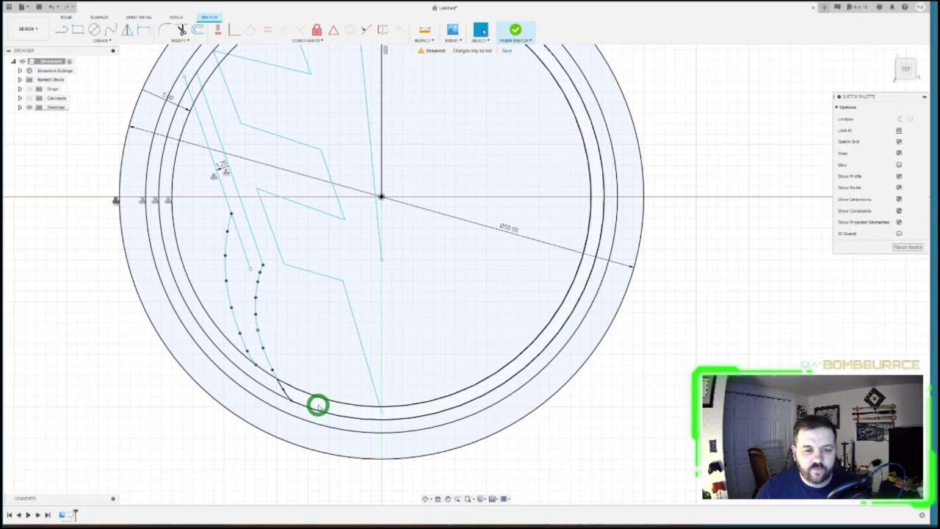
pyautogui.scroll(3, 331, 400)
pyautogui.scroll(-2, 338, 390)
pyautogui.click(38, 97)
pyautogui.click(30, 97)
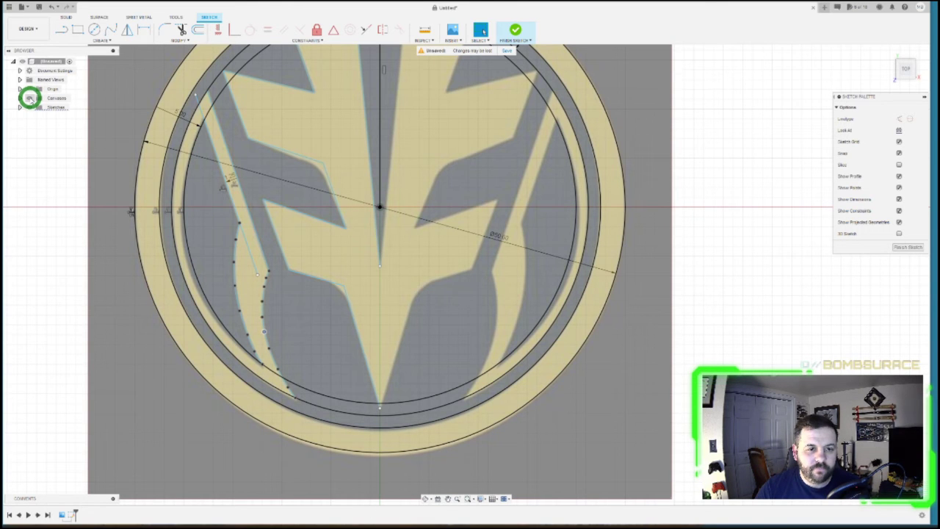
pyautogui.scroll(-4, 366, 379)
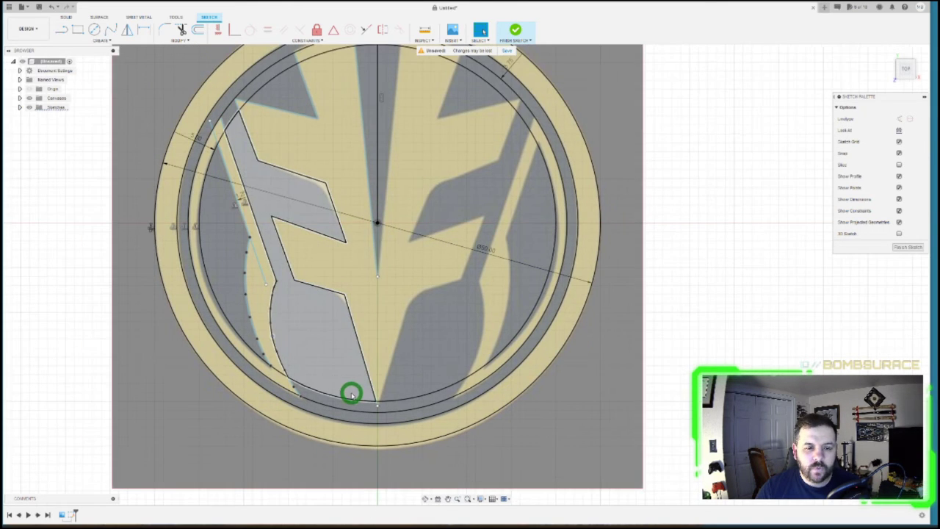
pyautogui.click(423, 85)
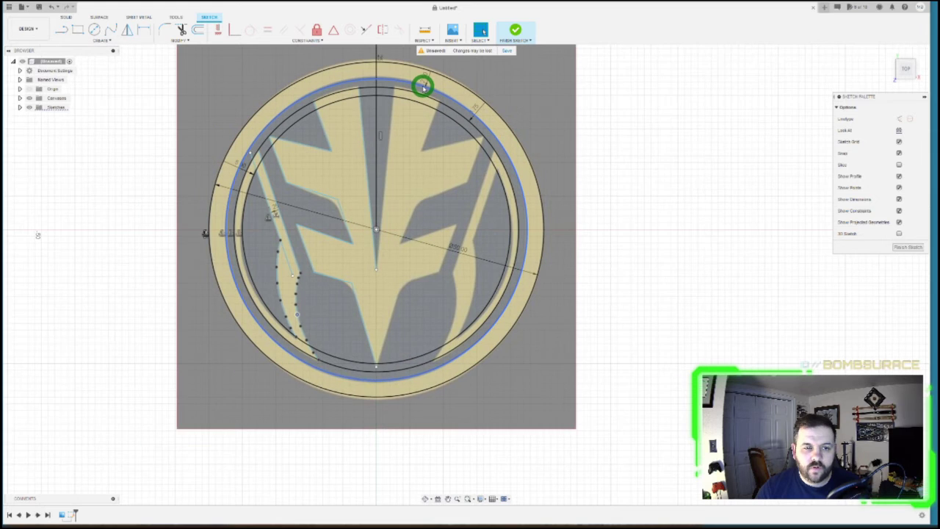
# - Trim the slanted strip's outer line below the blade bend and where it extends past the innermost offset circle
pyautogui.scroll(2, 269, 341)
pyautogui.click(269, 348)
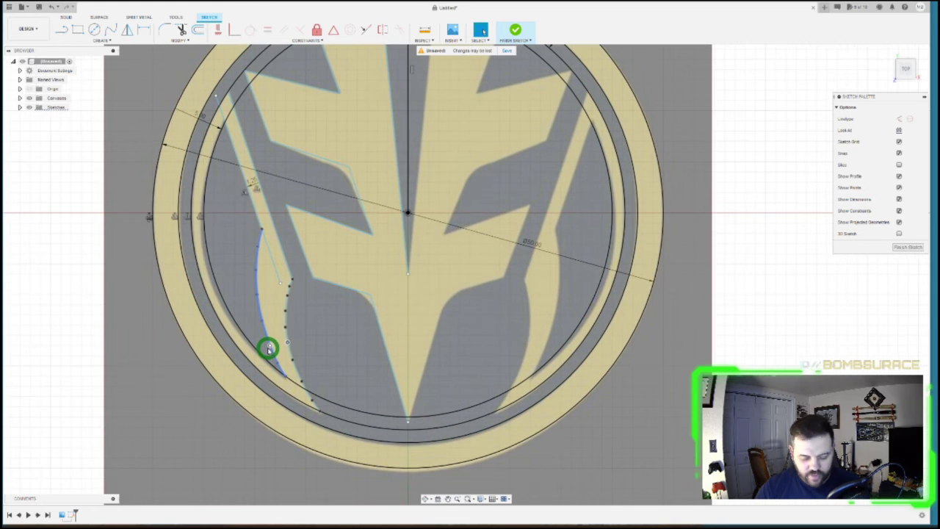
pyautogui.press('t')
pyautogui.scroll(1, 277, 269)
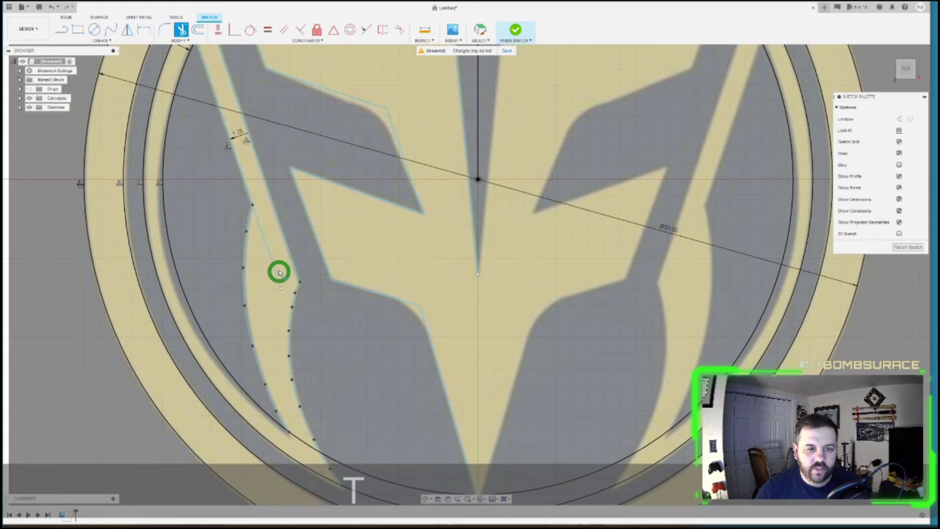
pyautogui.scroll(-3, 345, 379)
pyautogui.scroll(1, 292, 187)
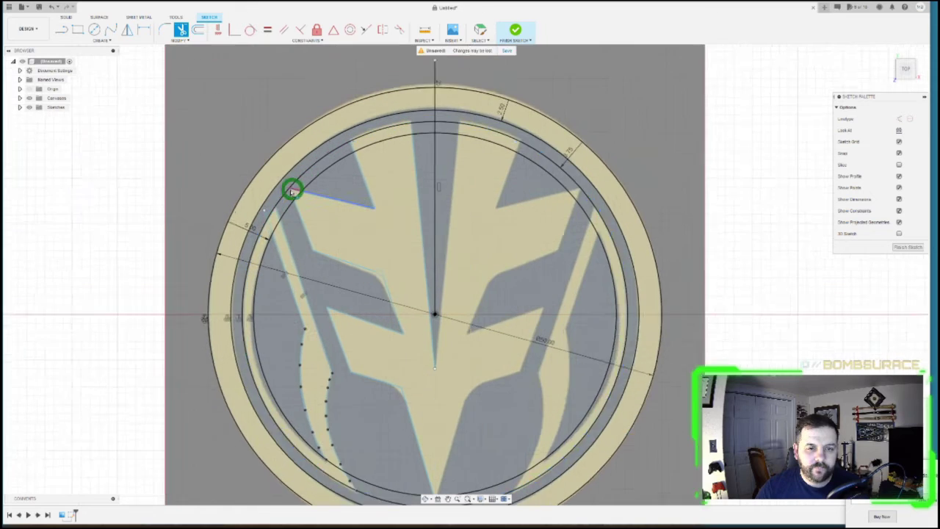
pyautogui.scroll(2, 269, 241)
pyautogui.click(266, 243)
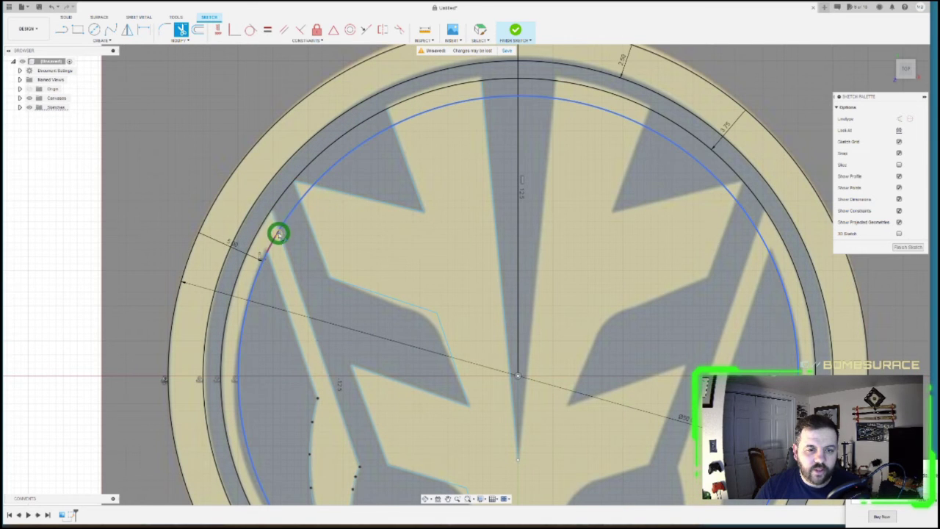
pyautogui.scroll(3, 287, 280)
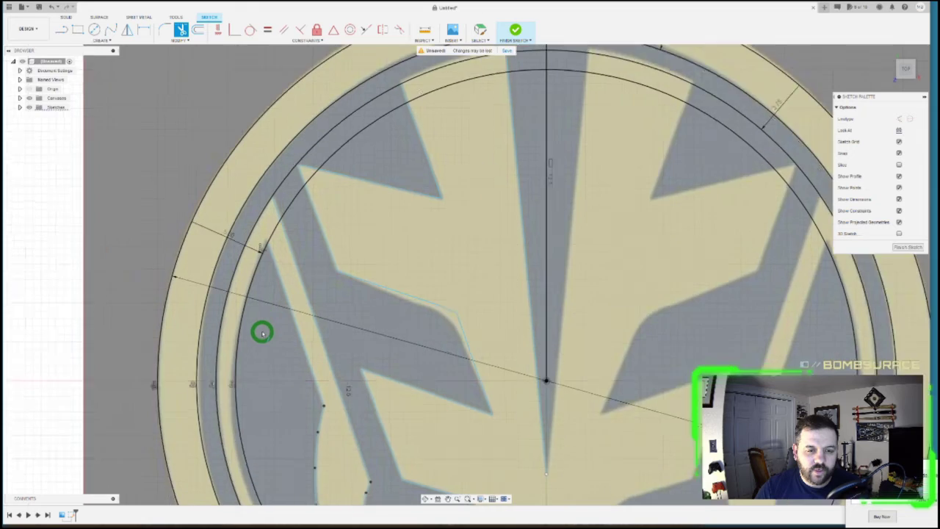
# - Trim the innermost offset circle from the slanted strip's tip across the upper-left feathers to the vertical centre line
pyautogui.click(276, 200)
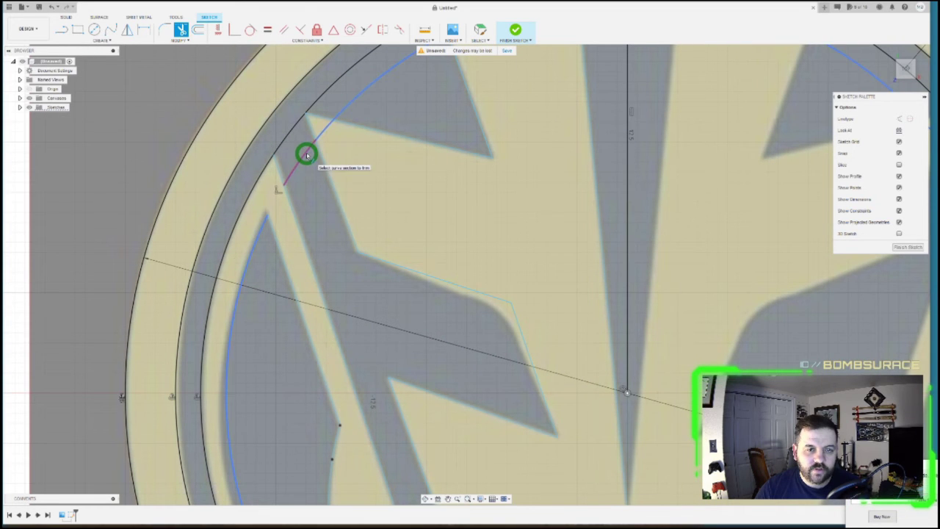
pyautogui.scroll(-4, 327, 150)
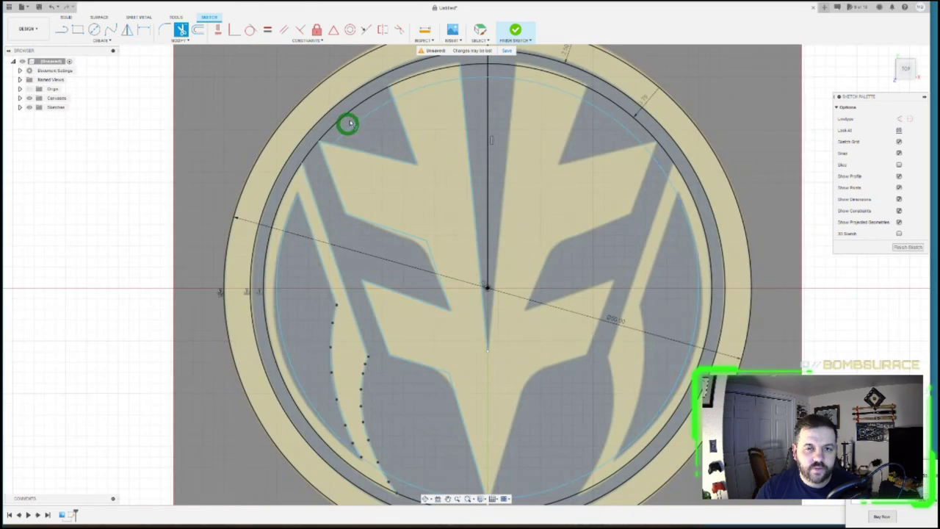
pyautogui.scroll(1, 348, 122)
pyautogui.click(372, 116)
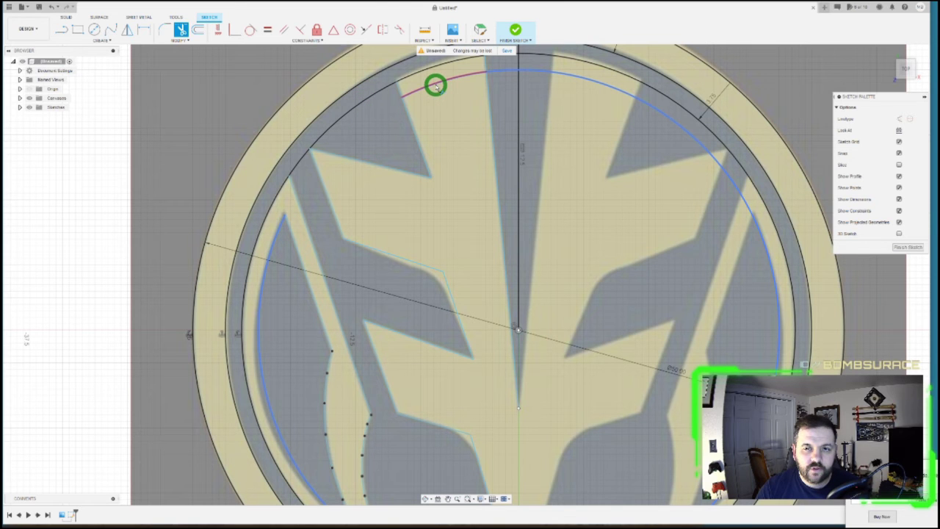
pyautogui.click(435, 86)
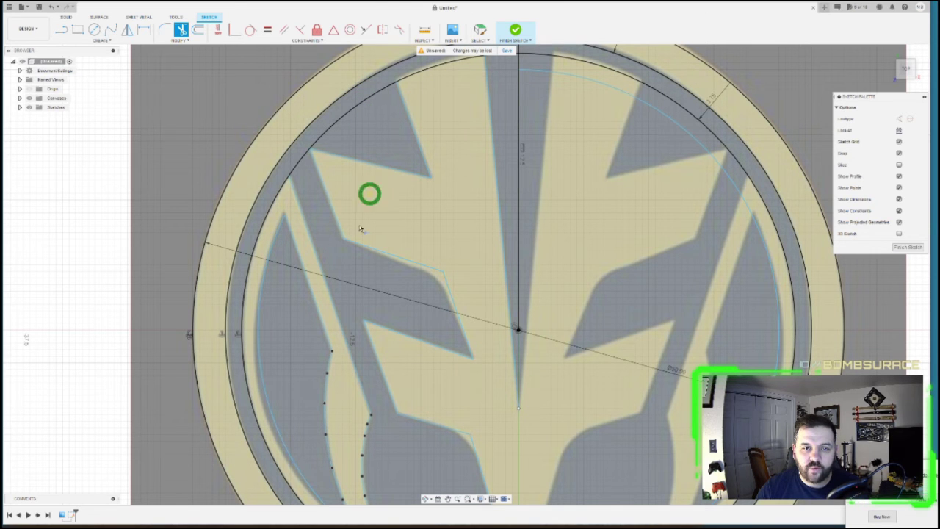
# - Trim the innermost offset circle's lower arc between the left blade and the emblem's bottom tip, then end trimming
pyautogui.scroll(-1, 222, 177)
pyautogui.scroll(-1, 222, 176)
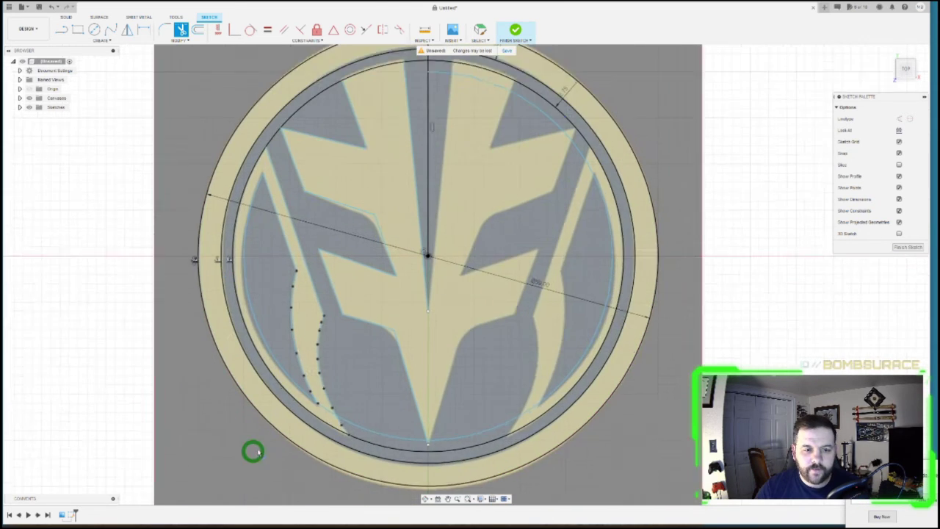
pyautogui.scroll(2, 335, 419)
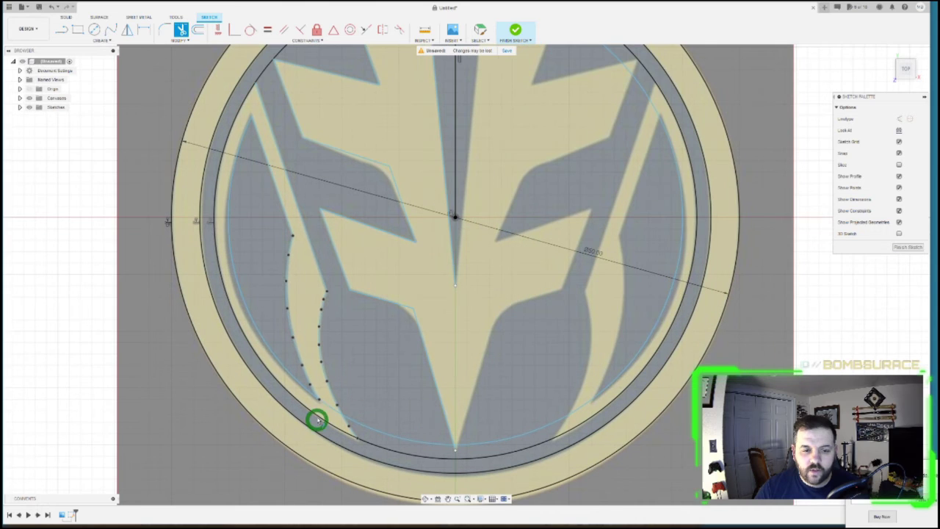
pyautogui.scroll(2, 323, 416)
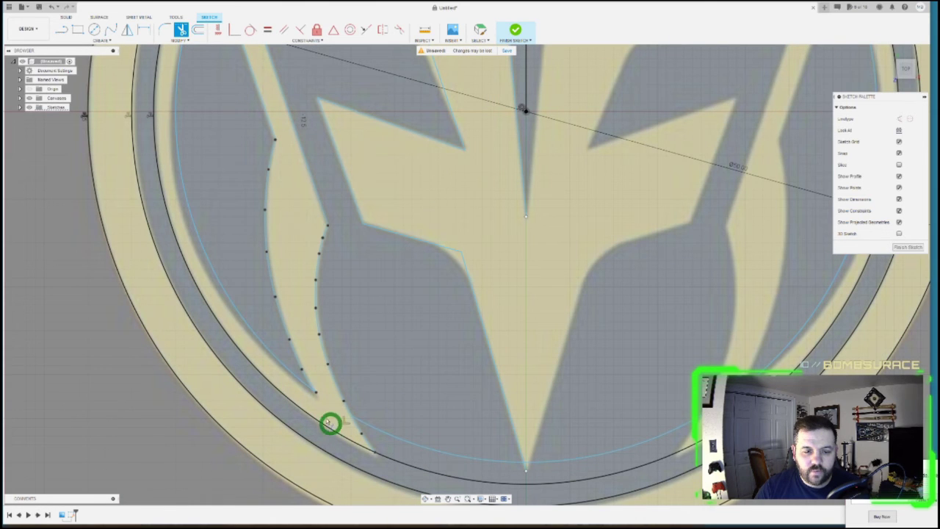
pyautogui.click(399, 439)
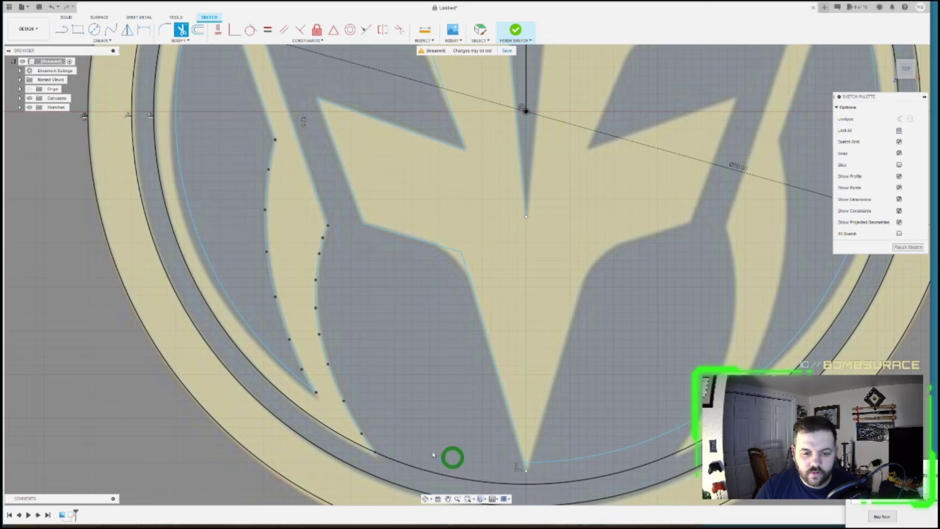
pyautogui.scroll(-2, 349, 257)
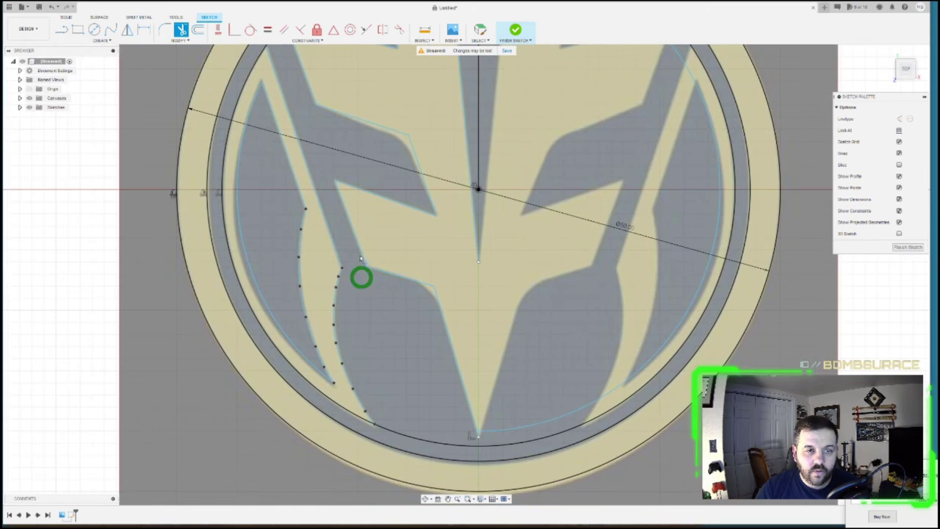
pyautogui.scroll(-1, 351, 101)
pyautogui.click(480, 30)
# - Examine the enclosed regions of the trimmed left-half sketch for closed profiles
pyautogui.scroll(-3, 419, 465)
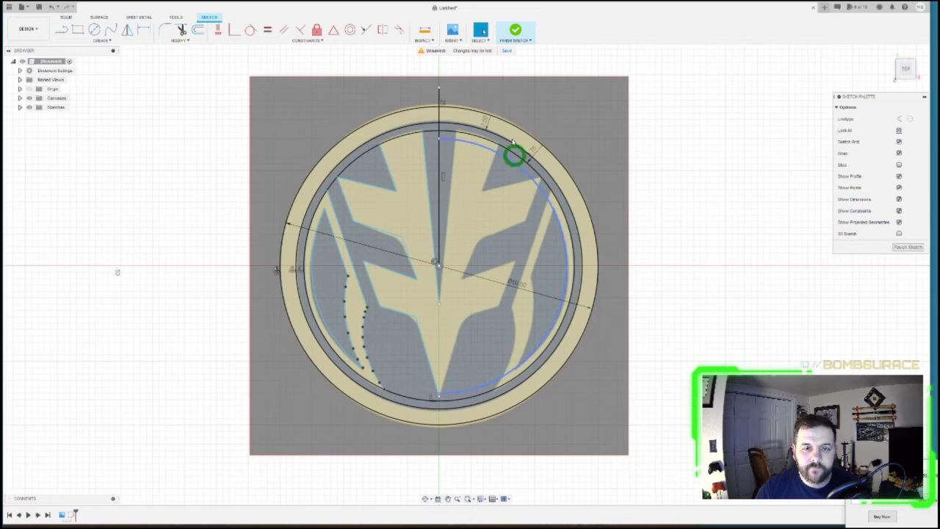
pyautogui.scroll(2, 463, 104)
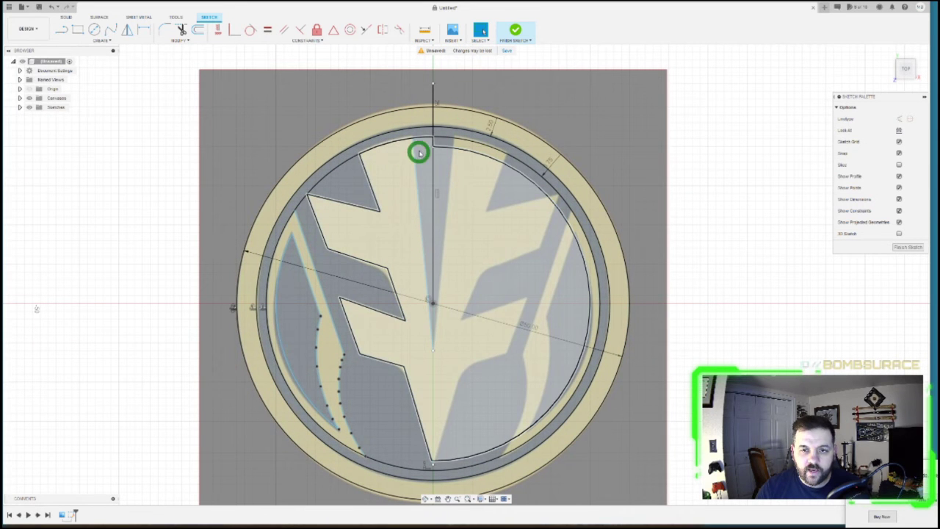
pyautogui.scroll(3, 424, 142)
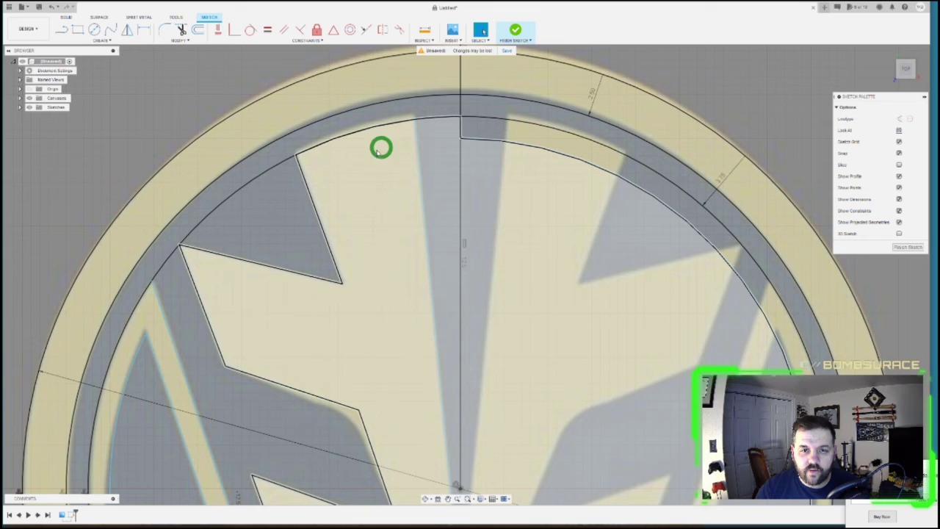
pyautogui.scroll(-5, 416, 311)
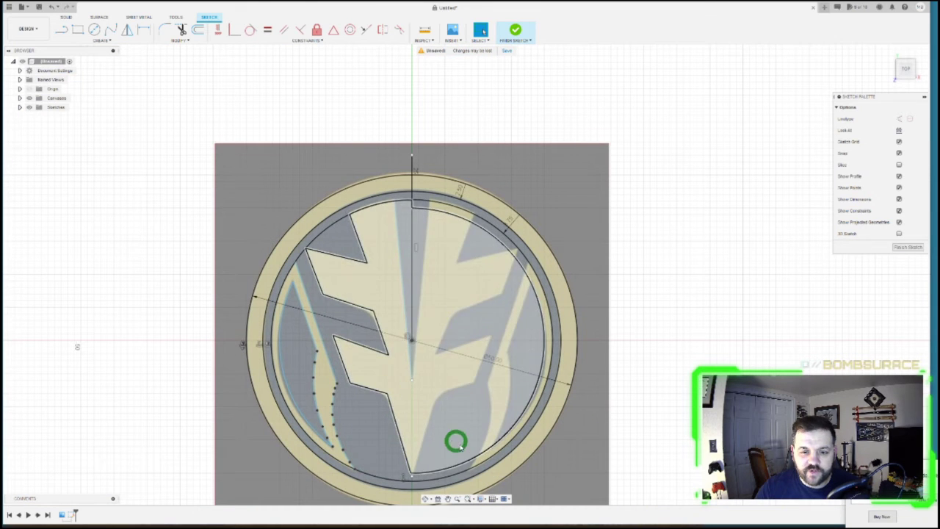
pyautogui.scroll(3, 413, 446)
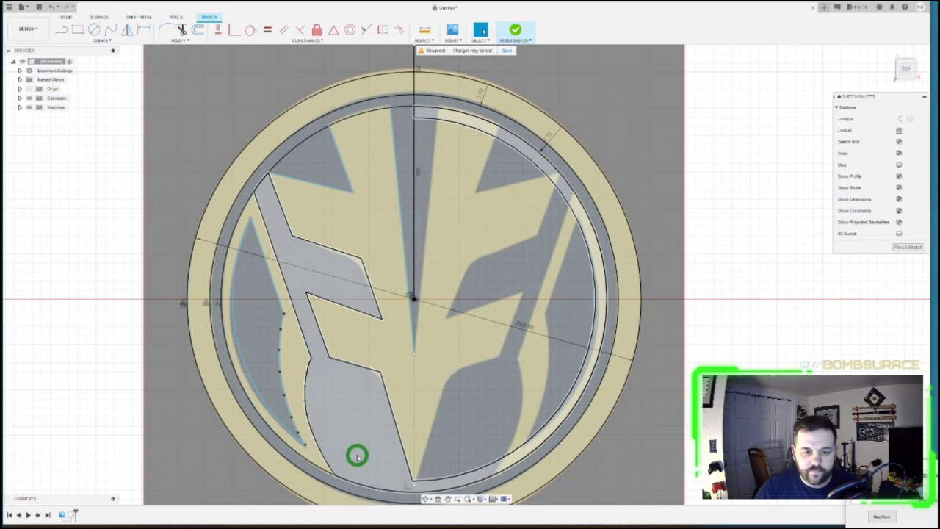
pyautogui.scroll(1, 350, 453)
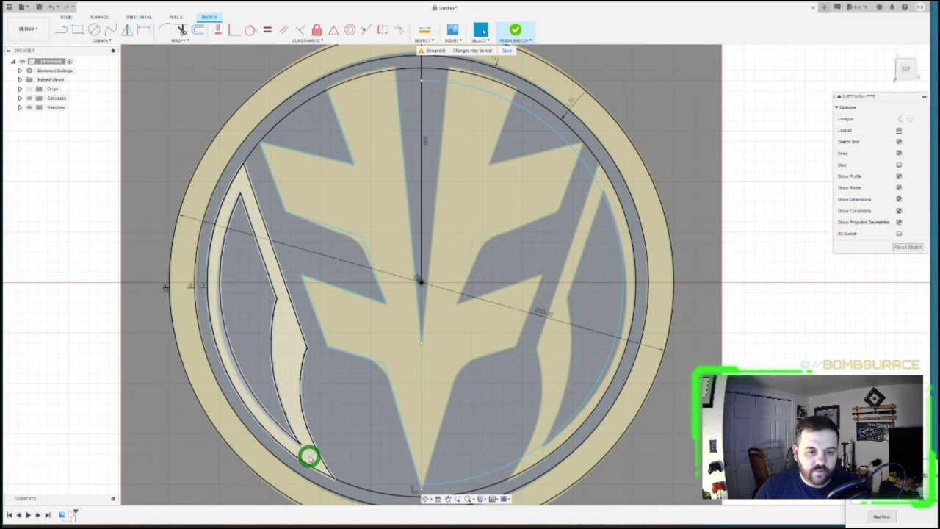
pyautogui.scroll(-2, 309, 456)
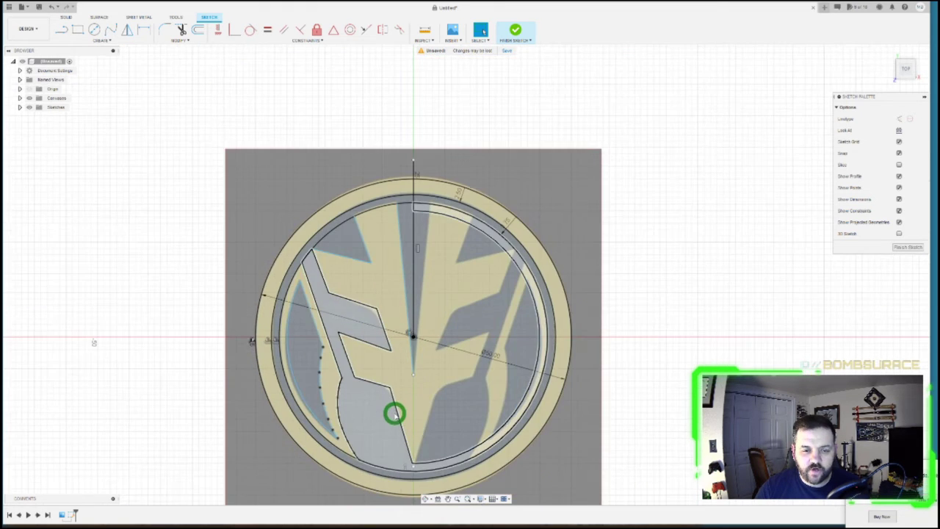
# - Fillet the lower inner corner of the left half with a 3.65 mm radius to match the emblem's rounded edge
pyautogui.scroll(5, 390, 411)
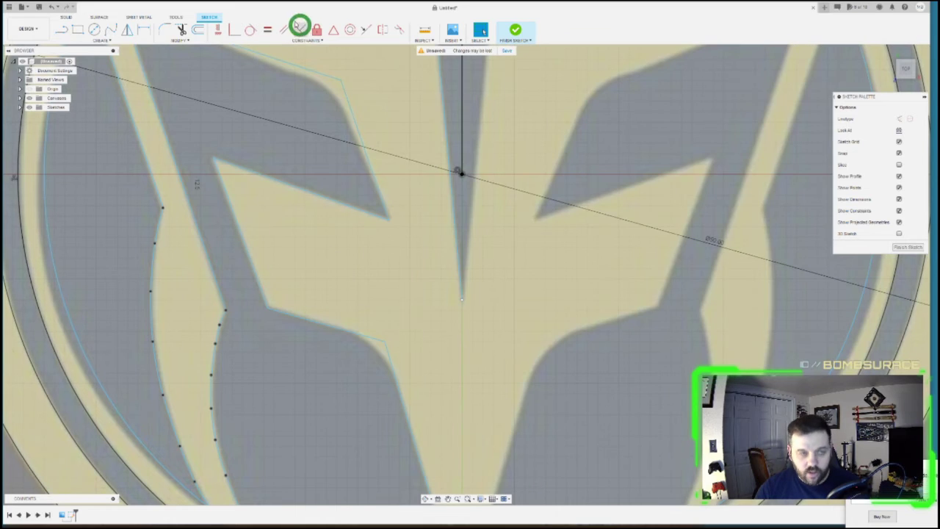
pyautogui.click(164, 29)
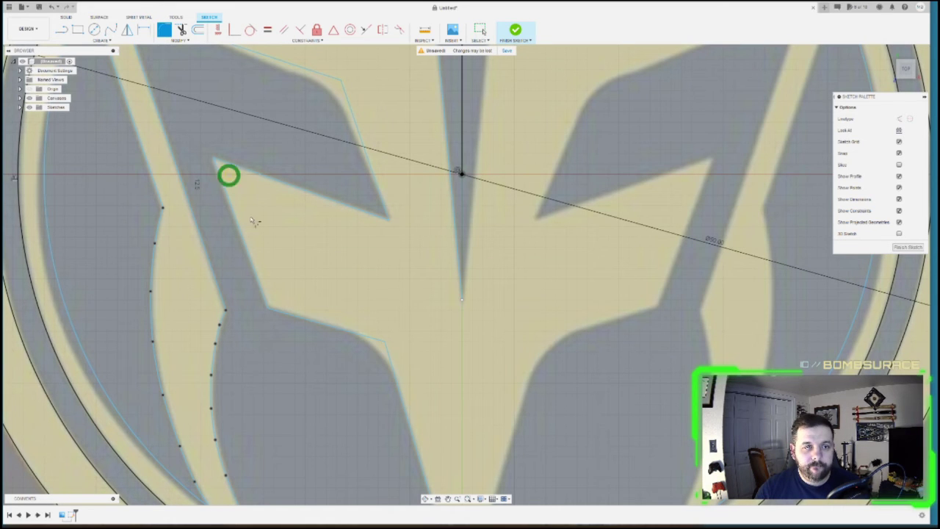
pyautogui.scroll(2, 404, 472)
pyautogui.click(339, 301)
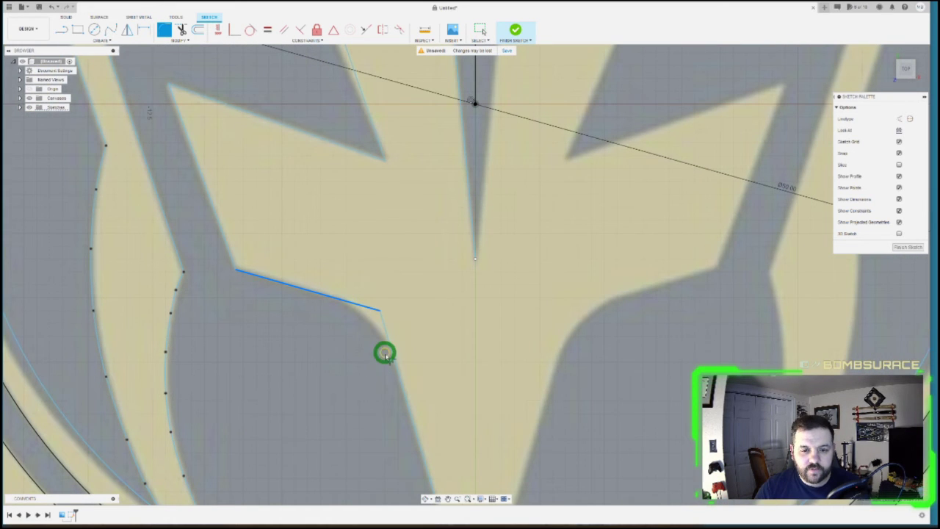
pyautogui.click(392, 359)
pyautogui.moveTo(348, 342); pyautogui.dragTo(301, 388)
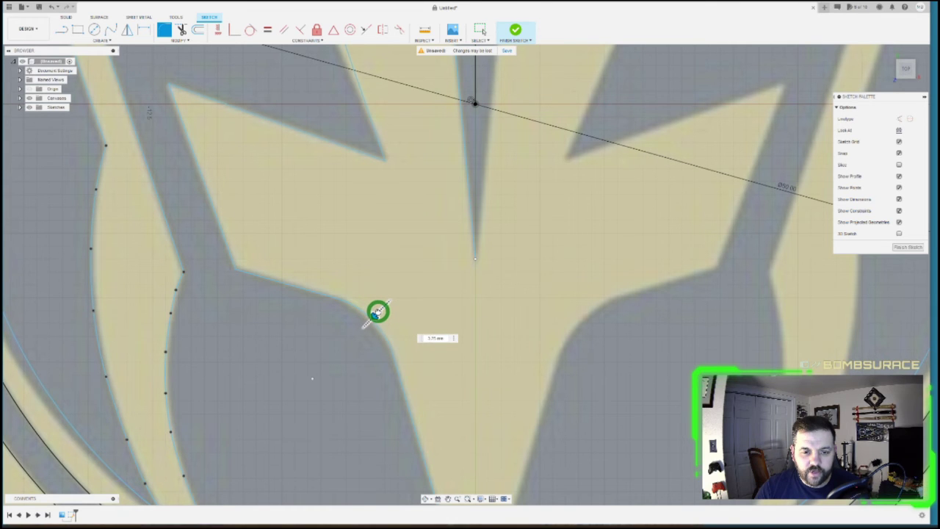
pyautogui.scroll(4, 377, 312)
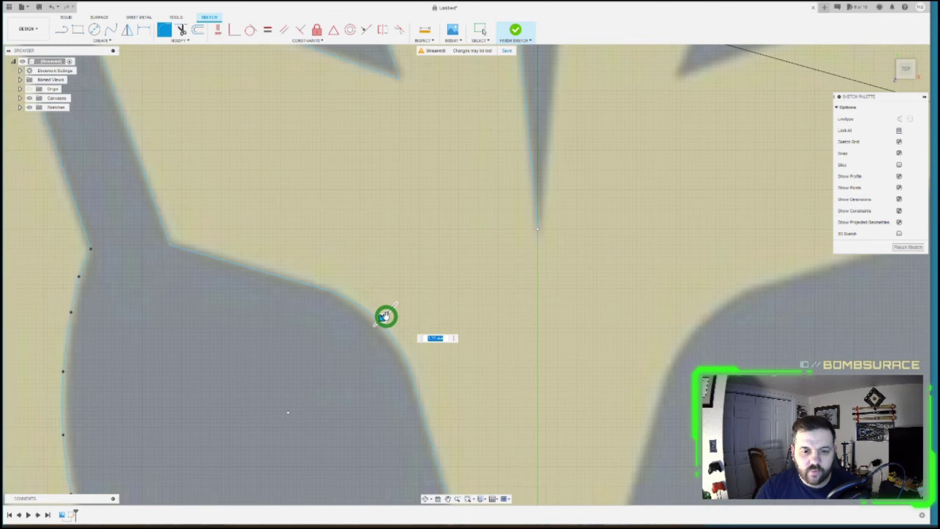
pyautogui.click(384, 319)
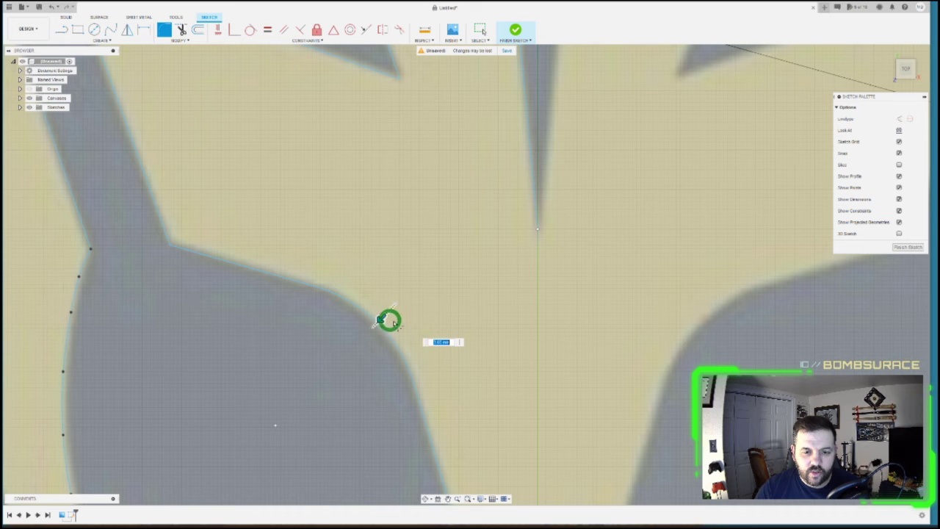
pyautogui.scroll(-5, 331, 302)
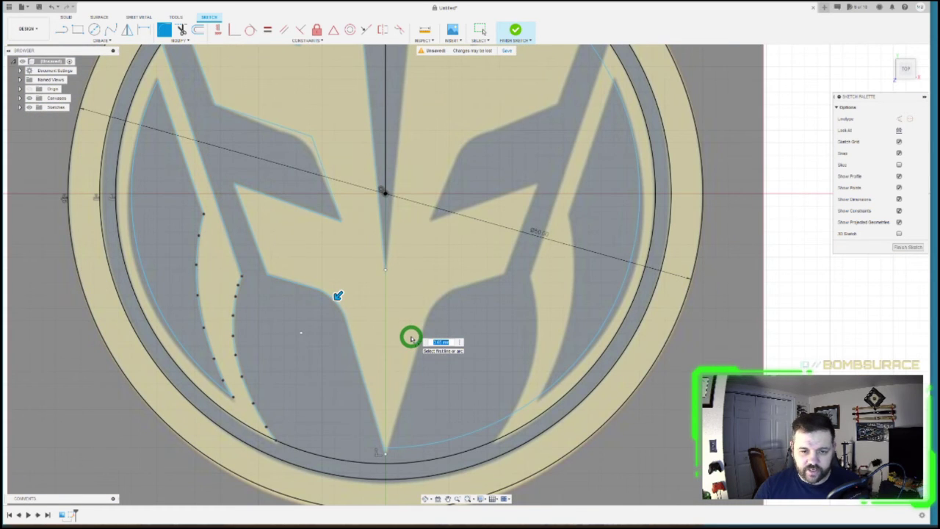
pyautogui.press('Return')
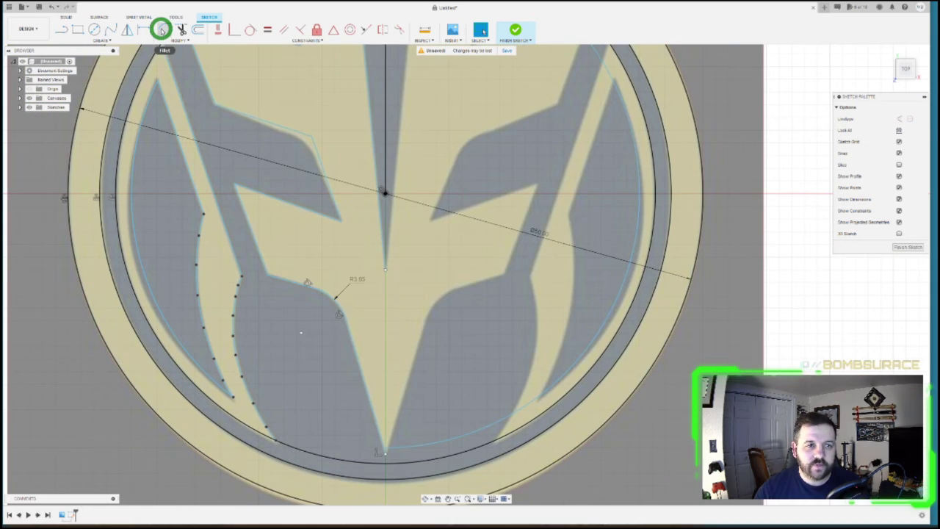
pyautogui.click(161, 29)
pyautogui.scroll(3, 299, 92)
pyautogui.click(291, 154)
pyautogui.press('Escape')
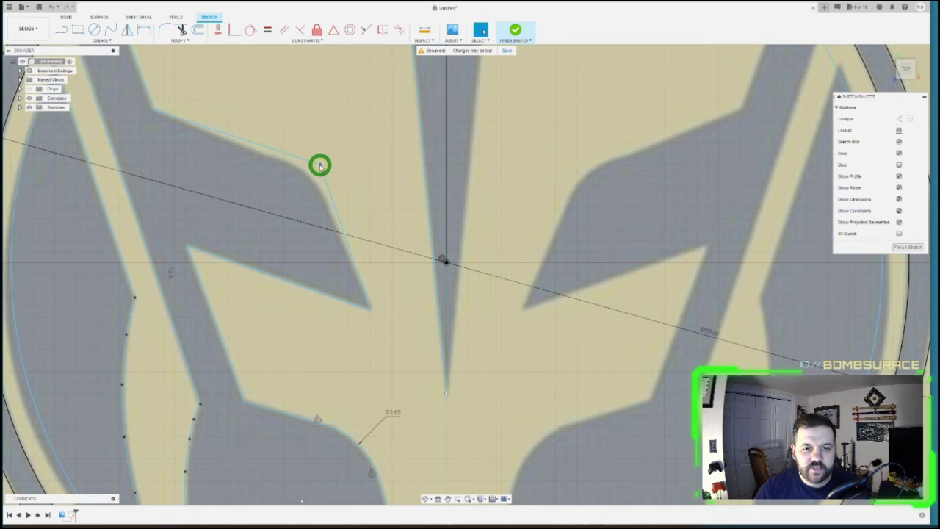
# - Reposition the corner point of the upper inner notch so its two lines follow the emblem's edges
pyautogui.click(317, 165)
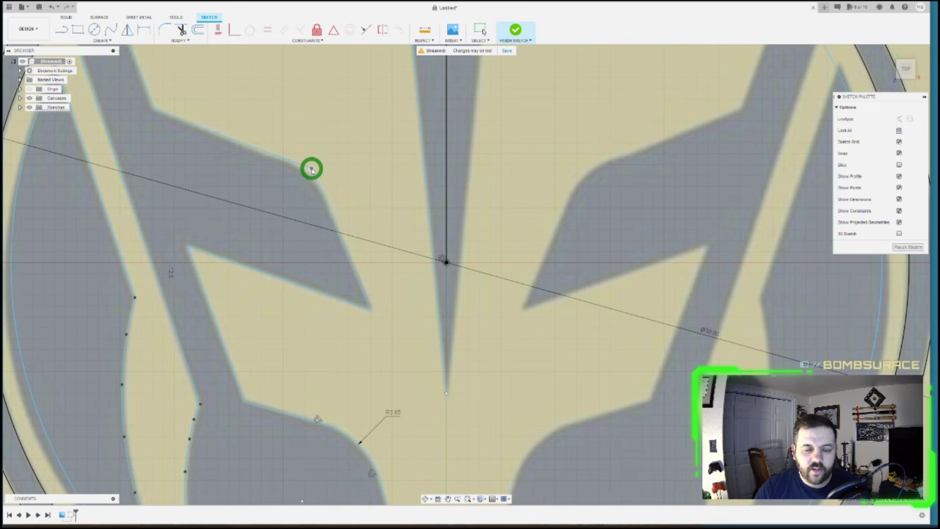
pyautogui.scroll(5, 377, 367)
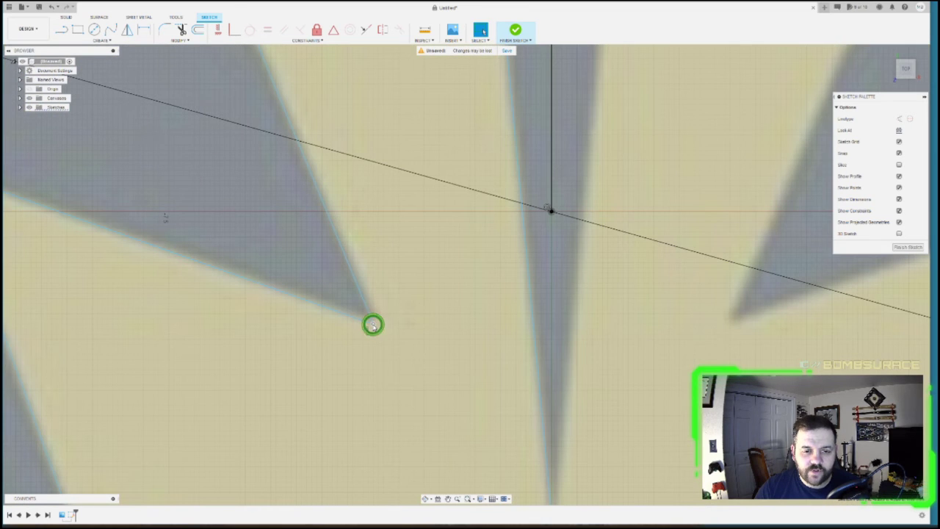
pyautogui.scroll(-5, 428, 382)
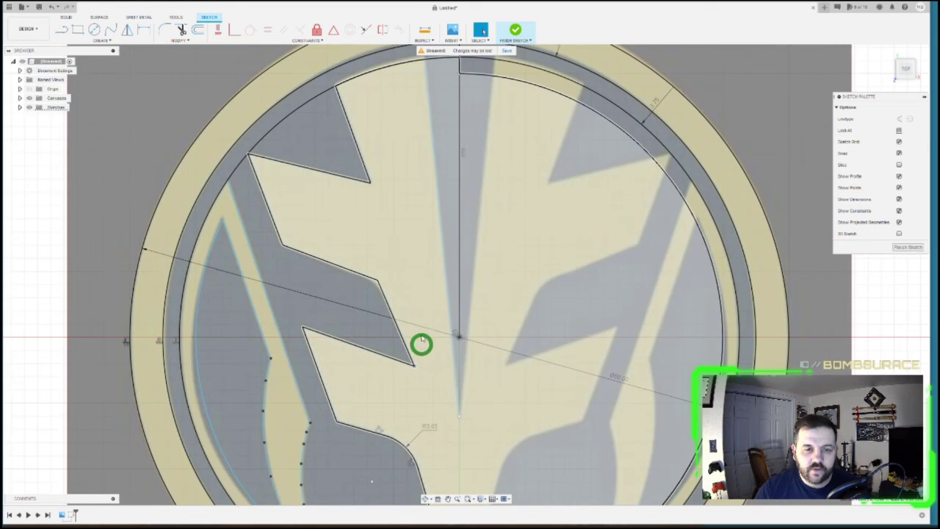
# - Fillet the upper inner notch's corner on the left half with a 3.25 mm radius
pyautogui.scroll(5, 418, 342)
pyautogui.scroll(1, 372, 284)
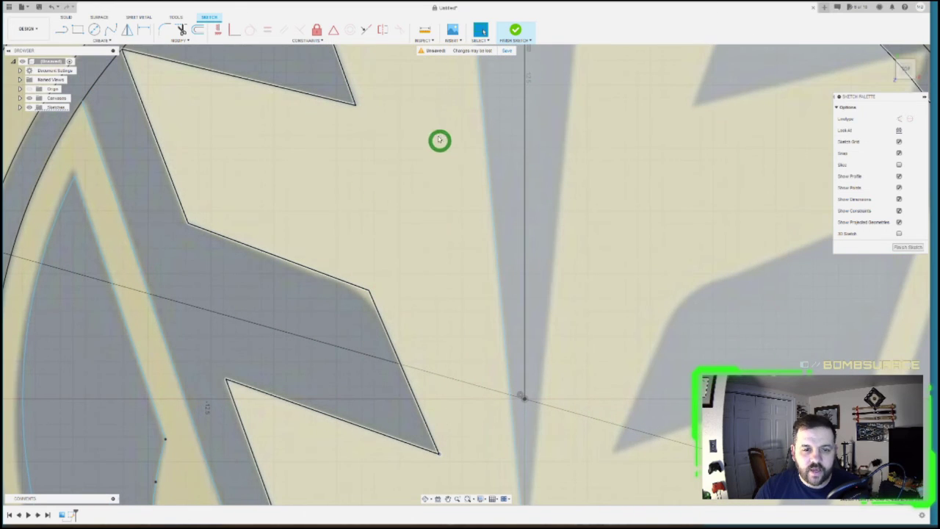
pyautogui.click(164, 30)
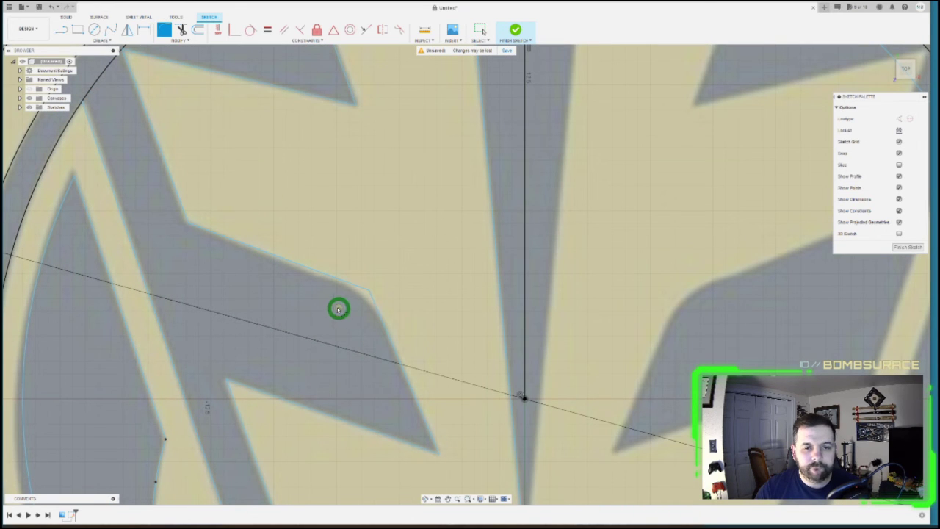
pyautogui.click(360, 290)
pyautogui.press('Return')
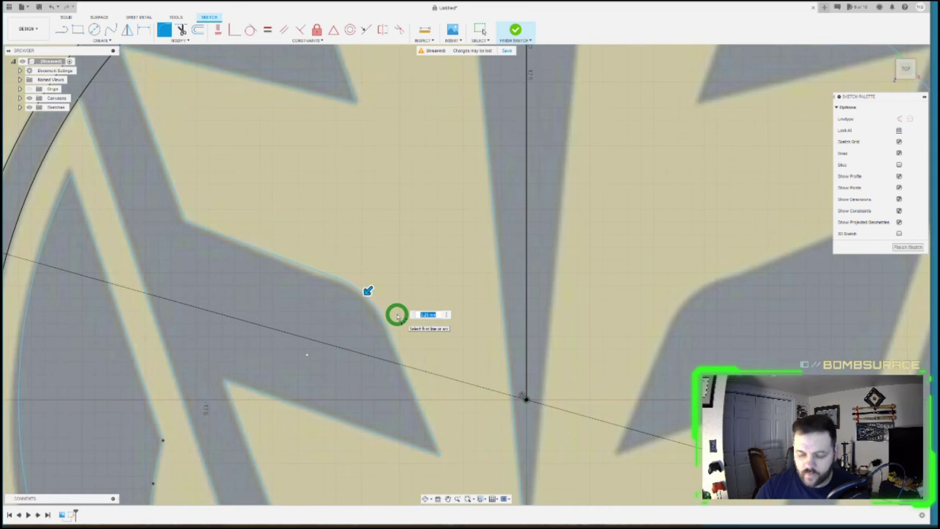
pyautogui.press('Return')
# - Trim away the remaining arc of the innermost offset circle on the emblem's right half
pyautogui.scroll(-5, 367, 287)
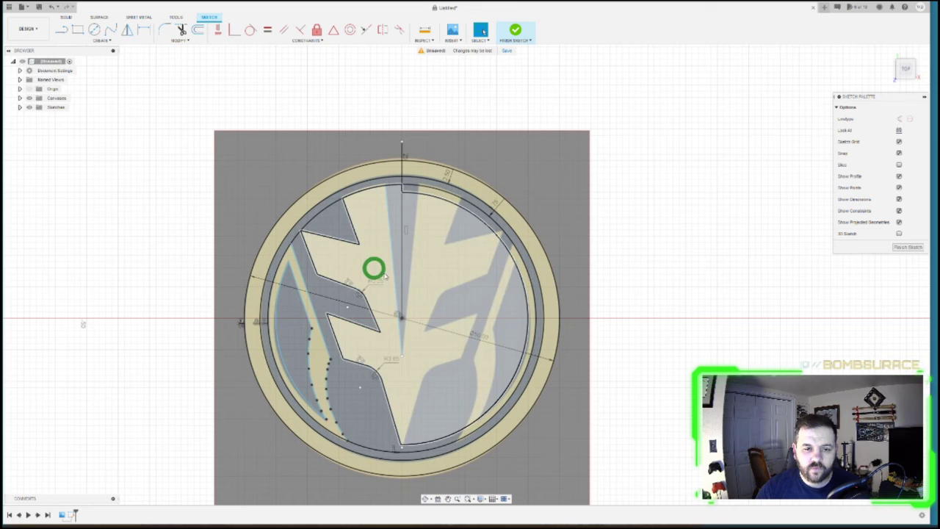
pyautogui.scroll(3, 400, 378)
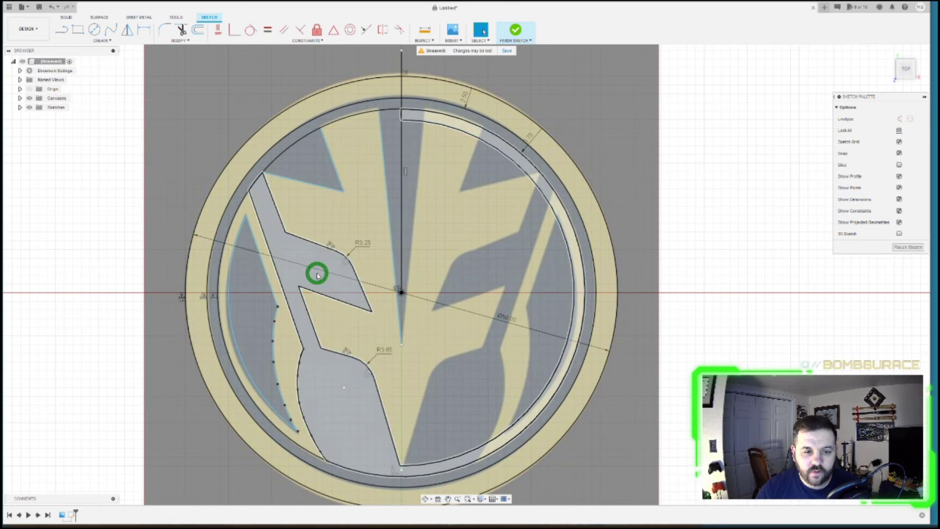
pyautogui.scroll(-1, 351, 416)
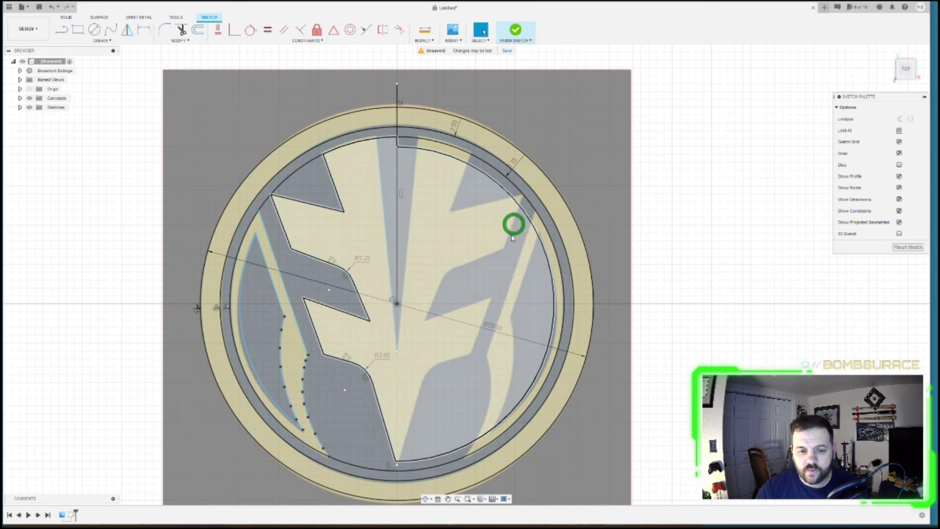
pyautogui.press('t')
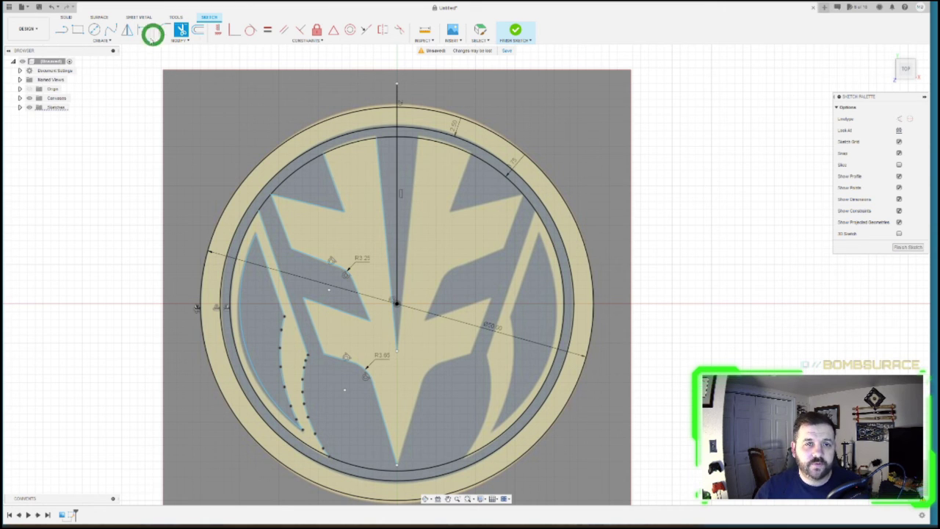
# - Mirror all traced lines, fillets, splines and the arc of the emblem's left half across the vertical centre line, with the canvas hidden
pyautogui.click(128, 33)
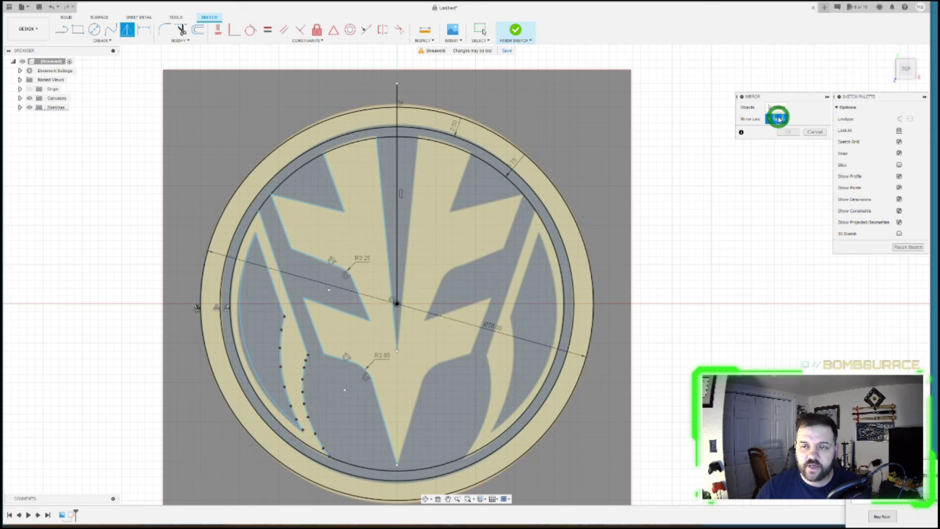
pyautogui.click(396, 168)
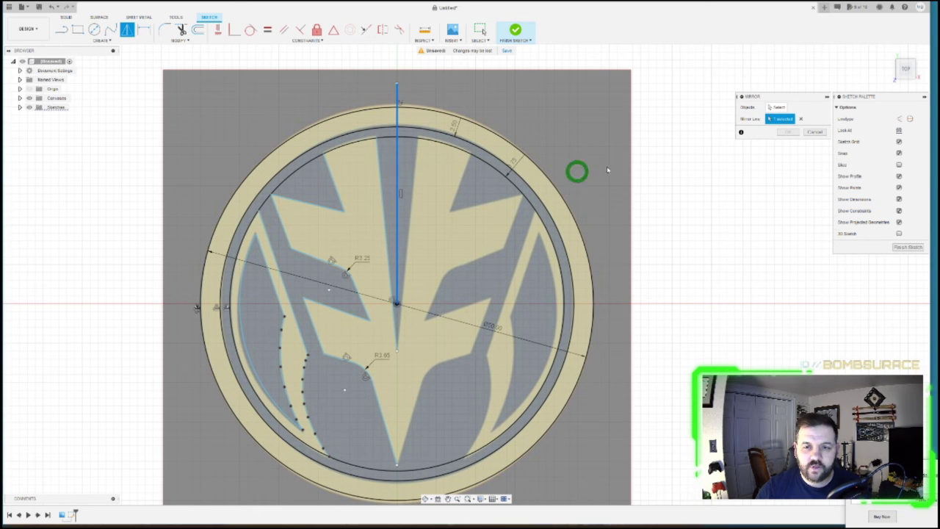
pyautogui.click(775, 107)
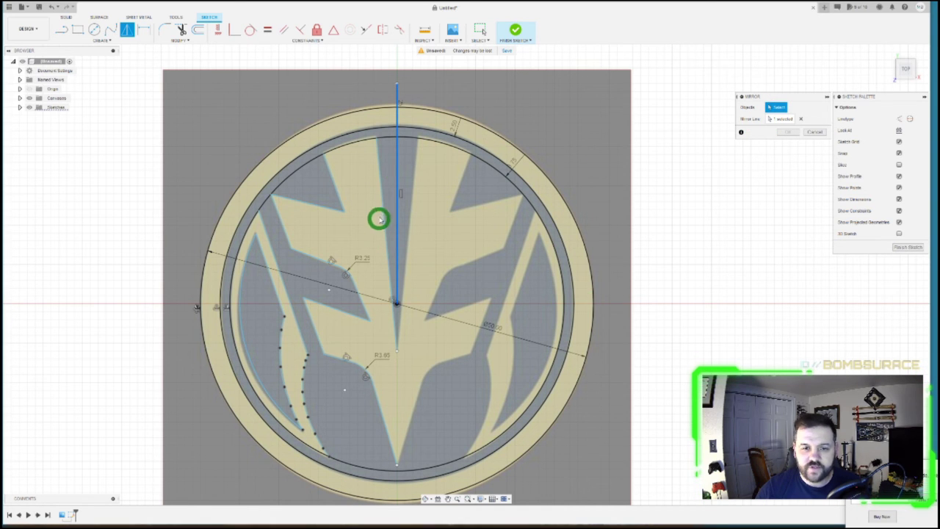
pyautogui.click(383, 201)
pyautogui.click(339, 196)
pyautogui.click(326, 210)
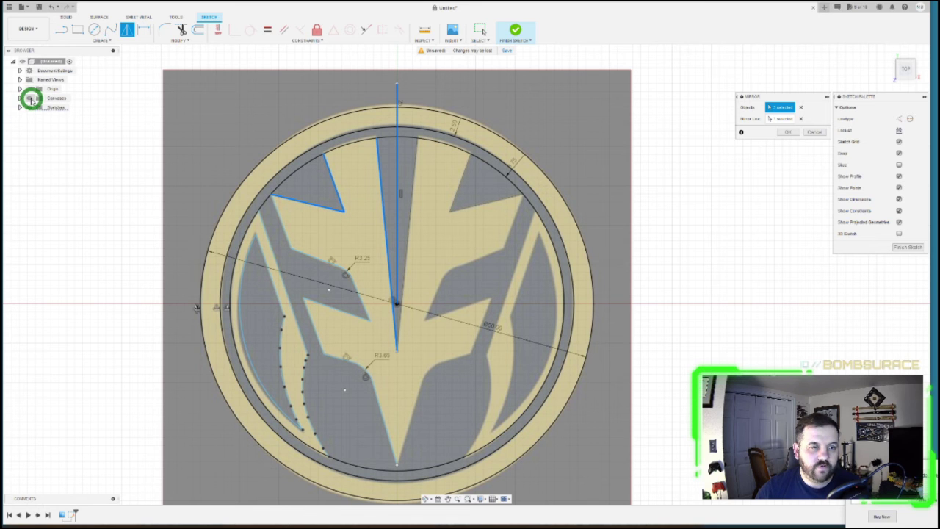
pyautogui.click(30, 98)
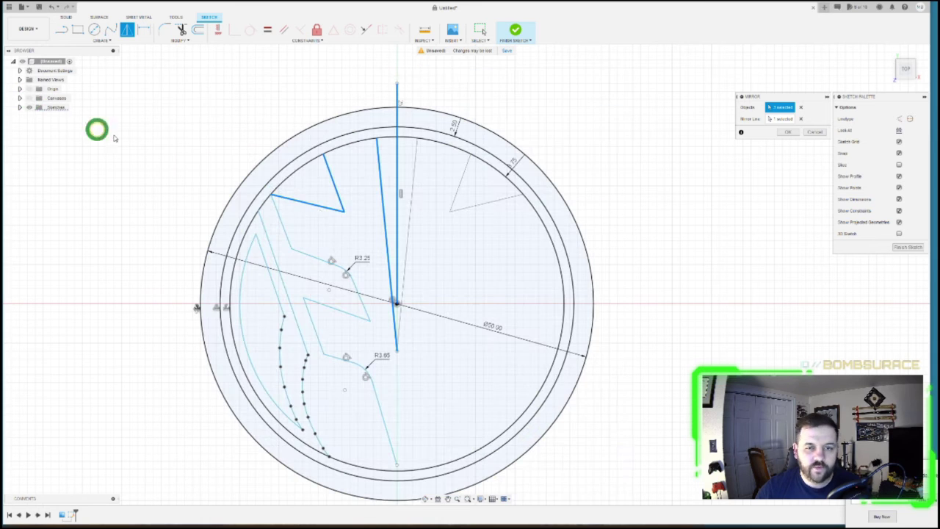
pyautogui.click(279, 215)
pyautogui.click(311, 255)
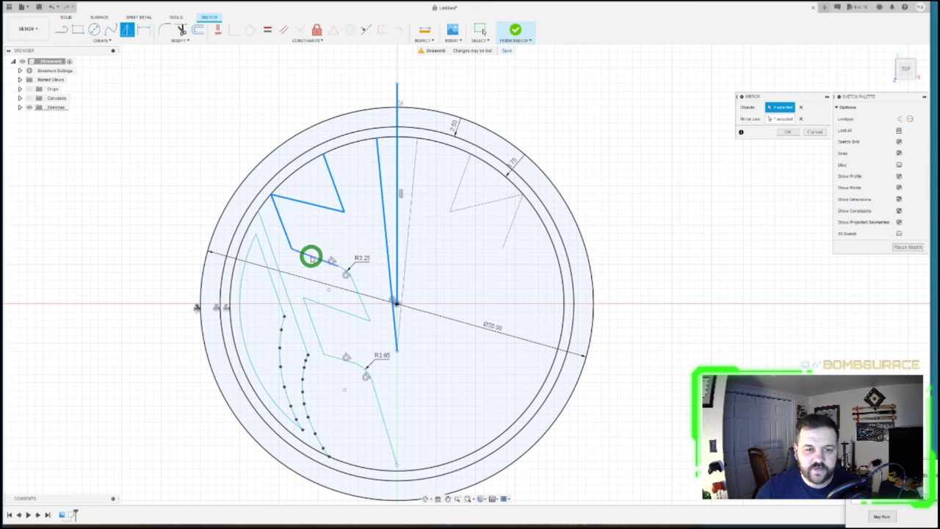
pyautogui.click(345, 270)
pyautogui.click(356, 292)
pyautogui.click(347, 316)
pyautogui.click(345, 359)
pyautogui.click(359, 367)
pyautogui.click(379, 402)
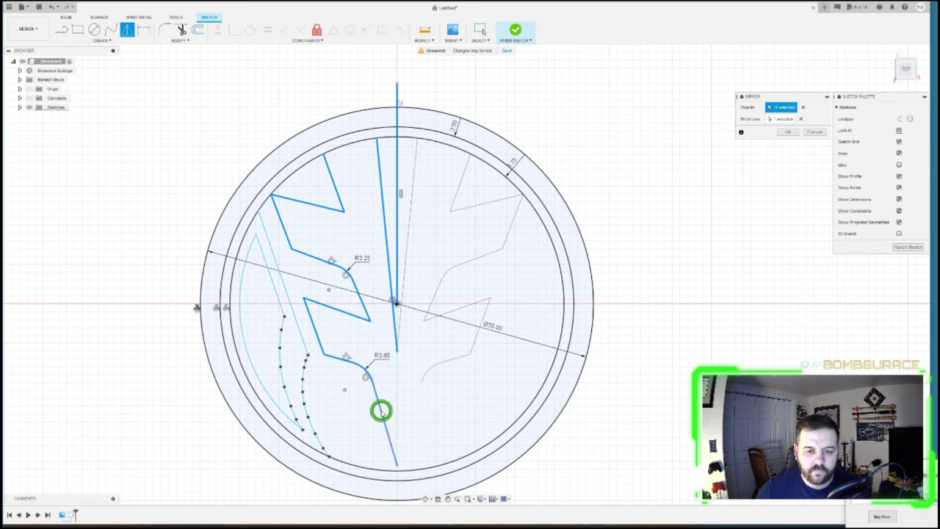
pyautogui.click(309, 420)
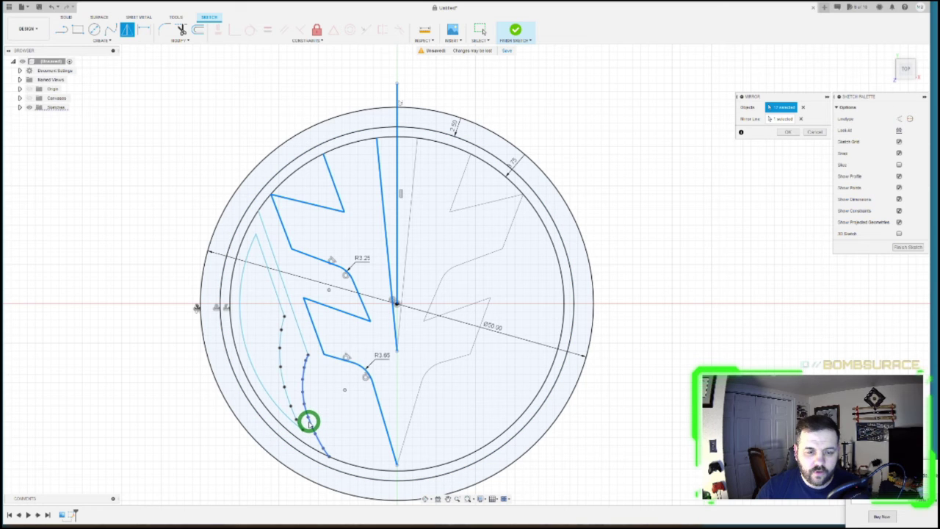
pyautogui.click(291, 403)
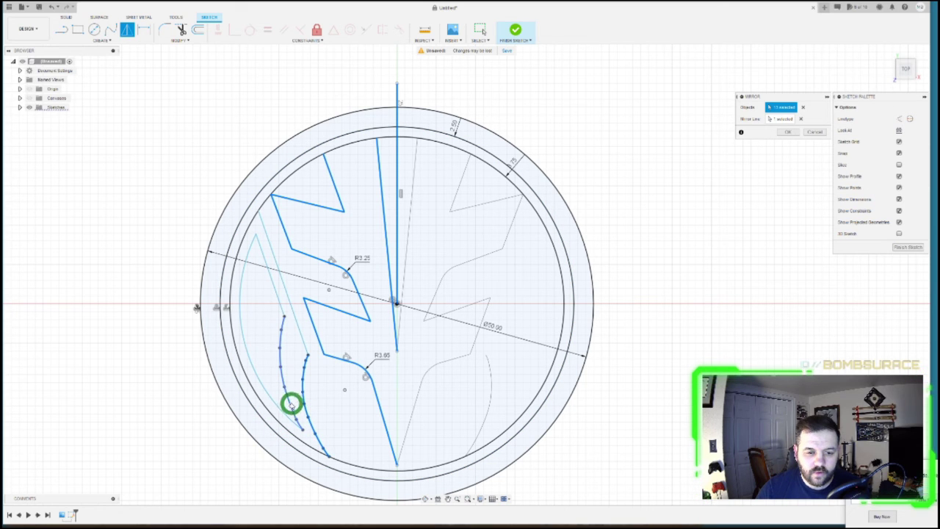
pyautogui.click(269, 398)
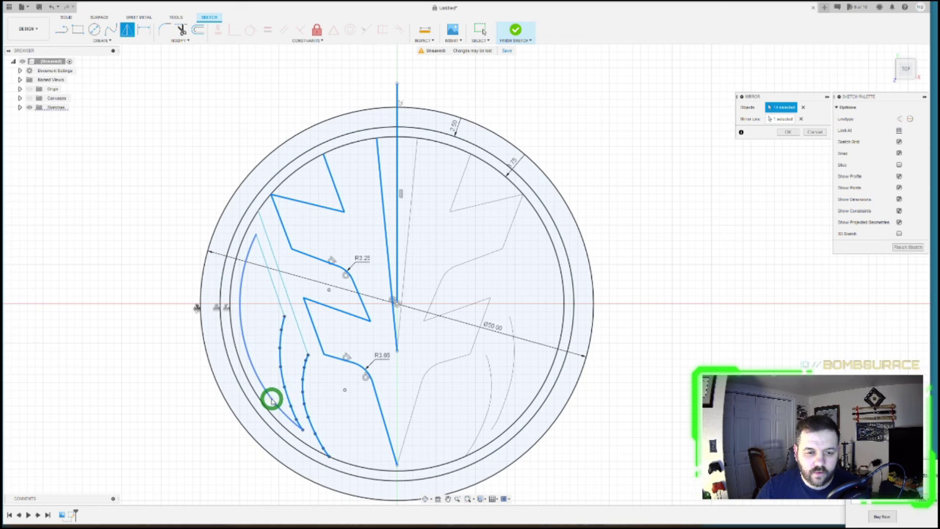
pyautogui.click(273, 269)
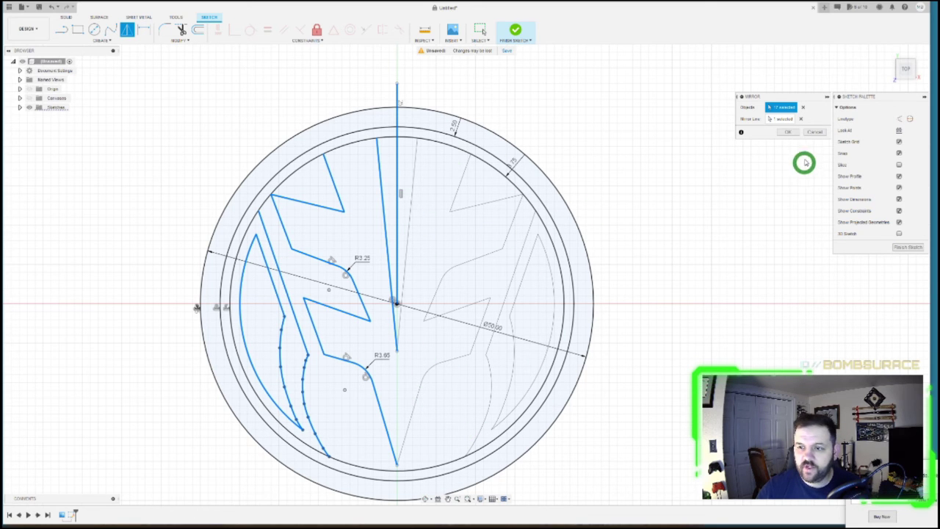
pyautogui.click(790, 133)
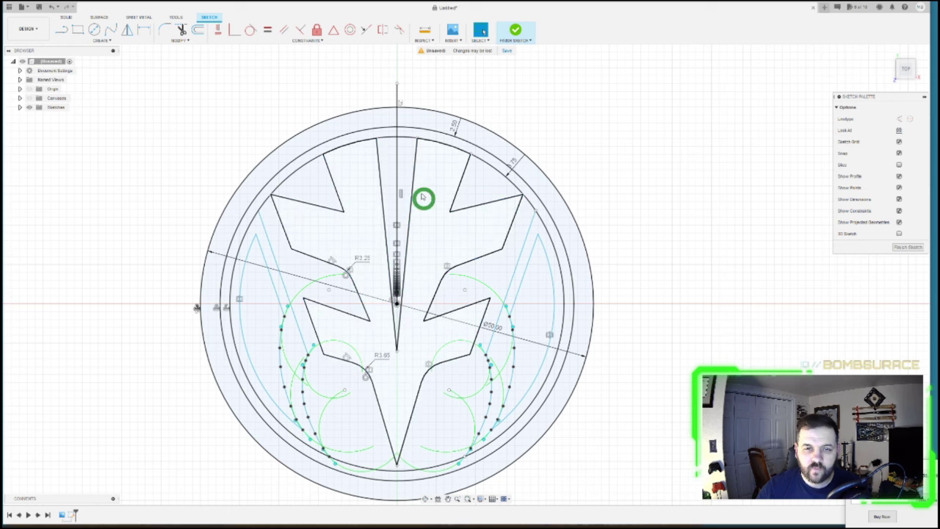
# - Trim away the vertical centre line from above the outer circle down to the emblem's centre
pyautogui.press('t')
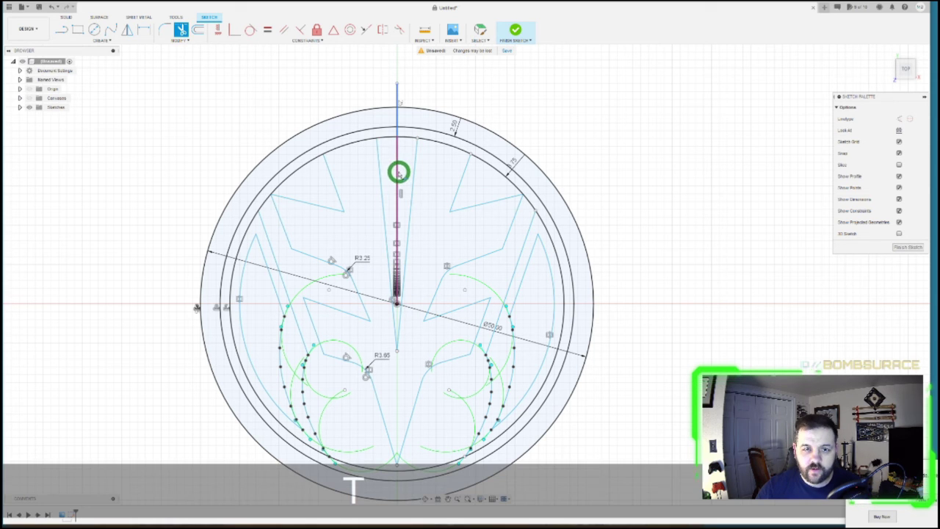
pyautogui.click(396, 171)
pyautogui.click(397, 111)
pyautogui.scroll(5, 396, 125)
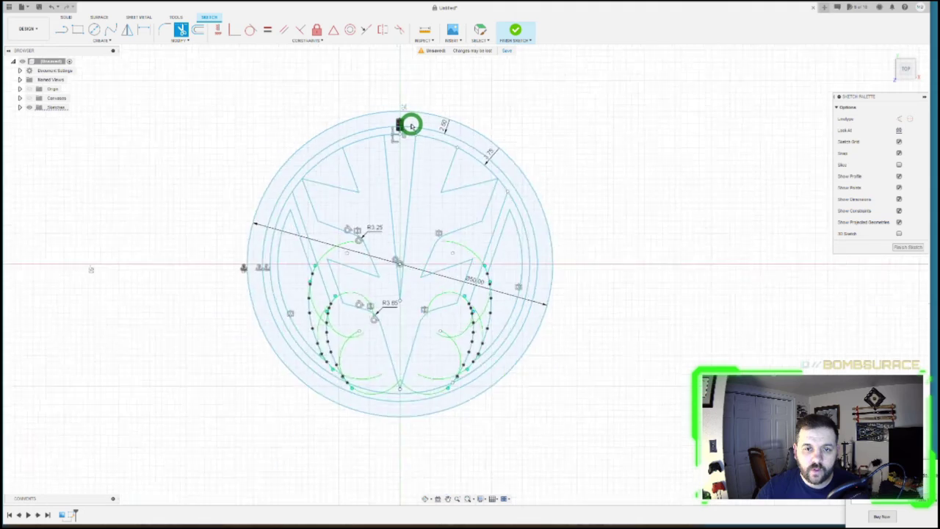
pyautogui.click(333, 170)
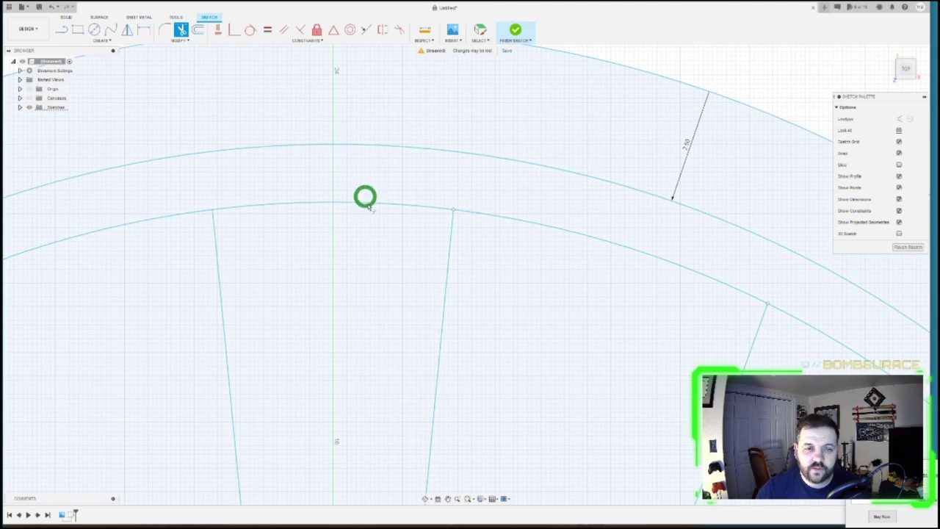
pyautogui.scroll(-6, 360, 220)
pyautogui.scroll(3, 344, 457)
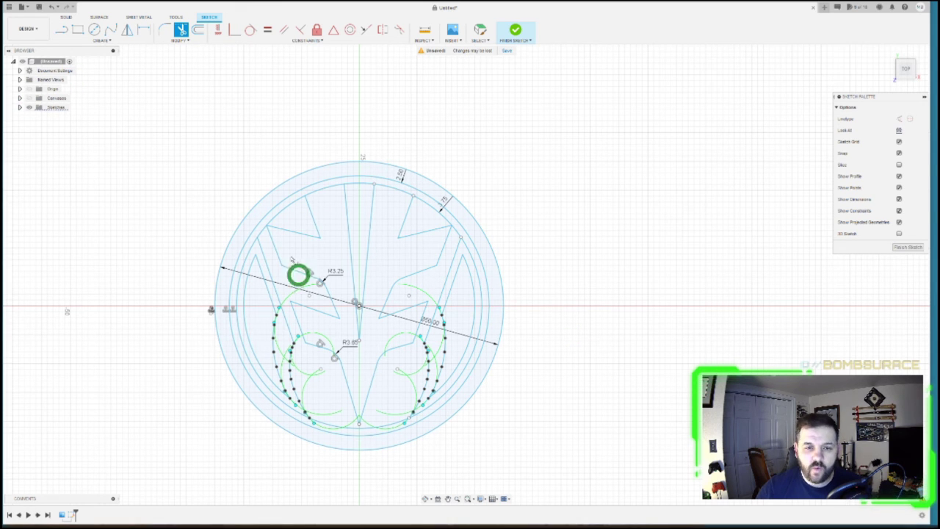
# - Compare the mirrored sketch with the emblem image by toggling the canvas visibility
pyautogui.click(29, 98)
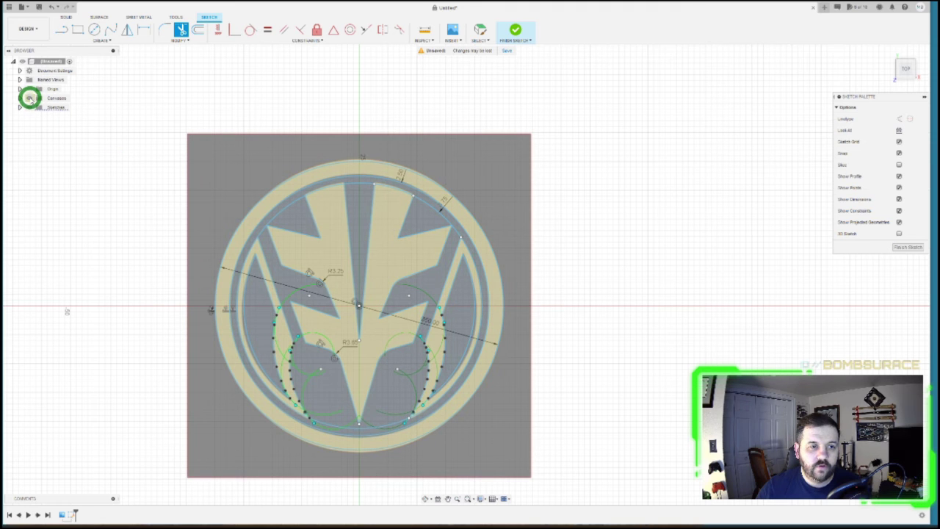
pyautogui.click(29, 98)
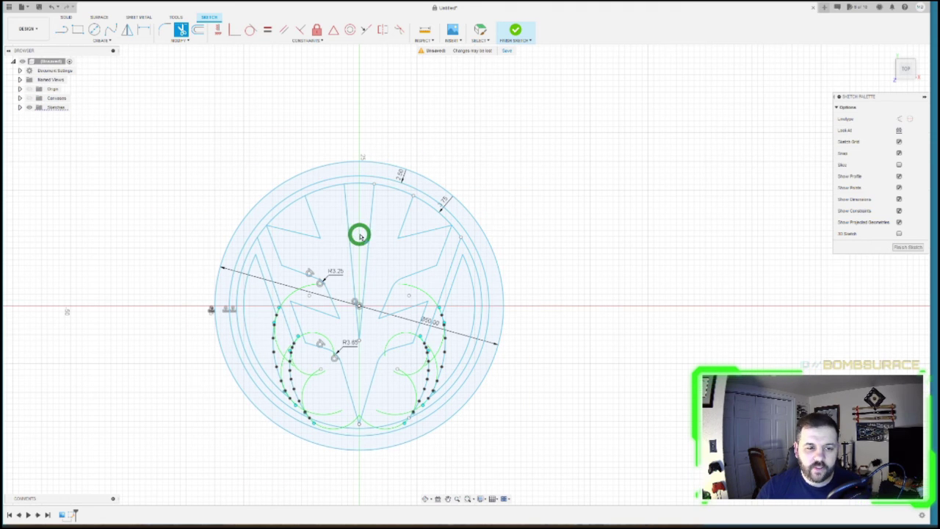
pyautogui.click(29, 98)
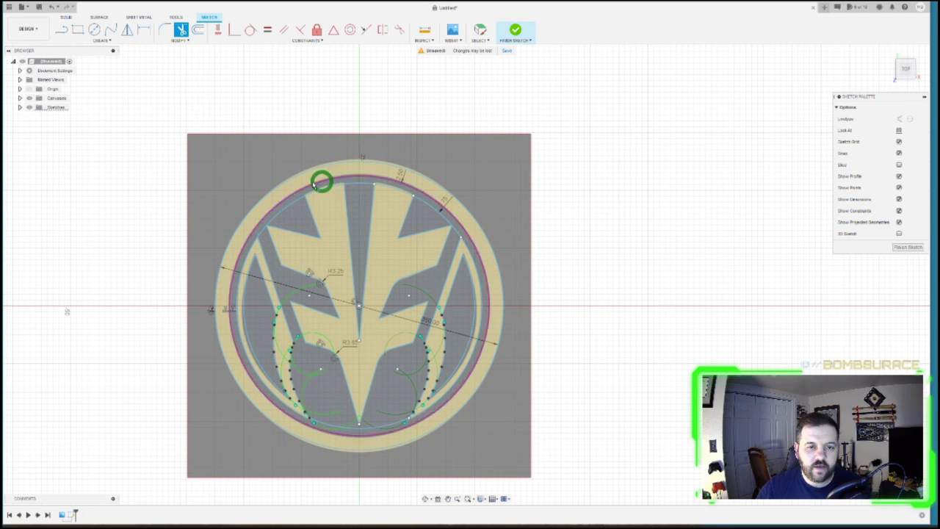
pyautogui.click(29, 97)
# - Draw a circle about 5 mm in diameter centred on the vertical axis, just inside the top of the outer circle
pyautogui.scroll(3, 384, 169)
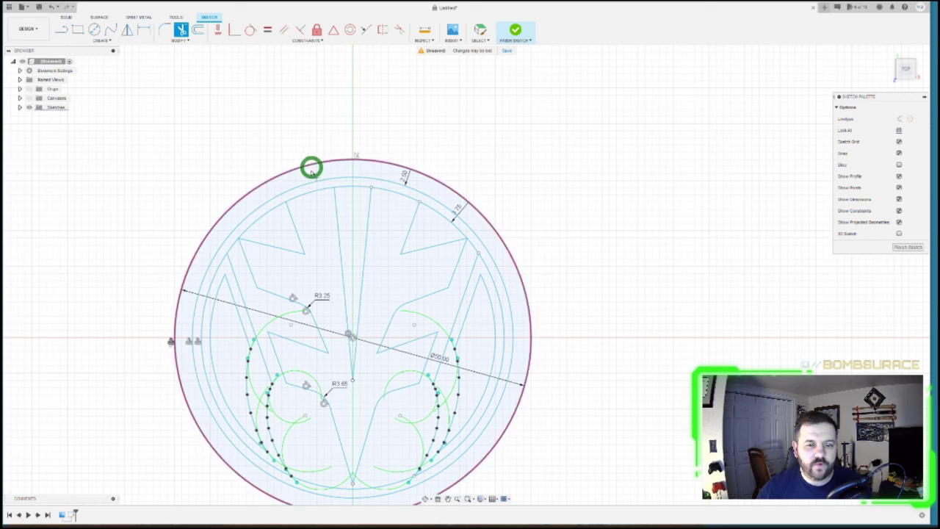
pyautogui.scroll(5, 367, 121)
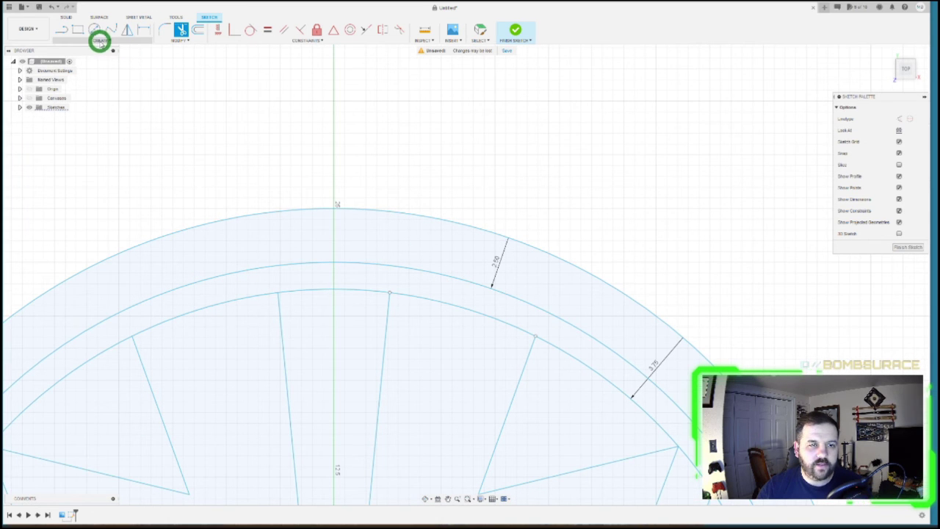
pyautogui.click(95, 32)
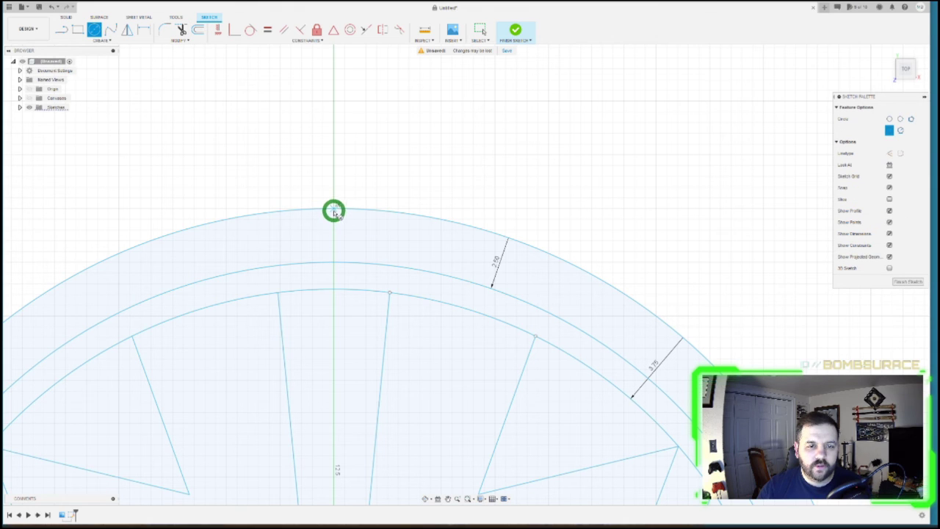
pyautogui.click(333, 230)
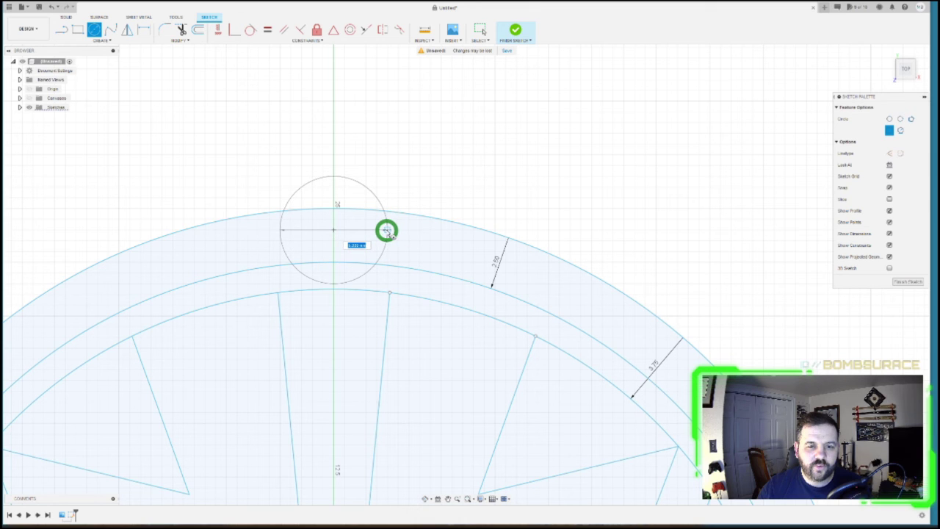
pyautogui.click(386, 231)
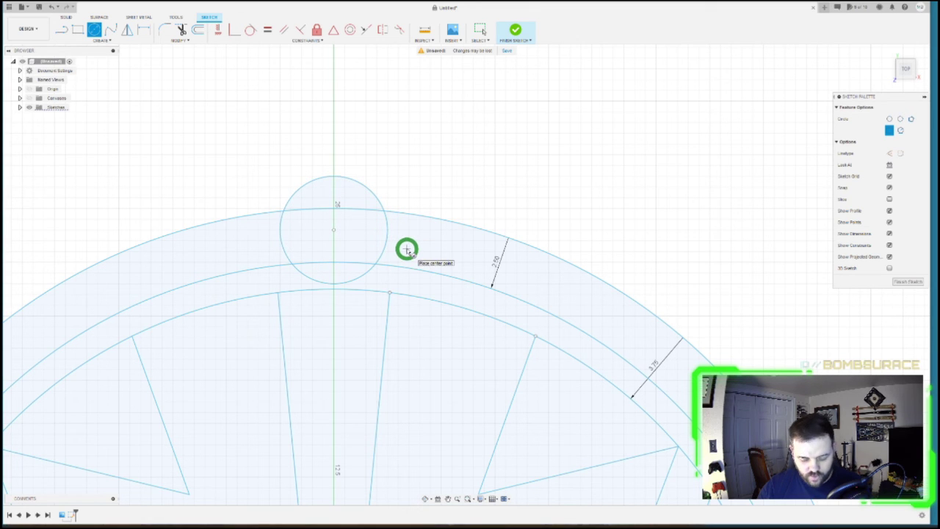
# - Trim the small circle's portion inside the coin so only the bump above the outer edge remains
pyautogui.press('t')
pyautogui.click(384, 235)
pyautogui.click(367, 276)
pyautogui.click(284, 252)
pyautogui.scroll(-4, 333, 147)
pyautogui.scroll(3, 331, 96)
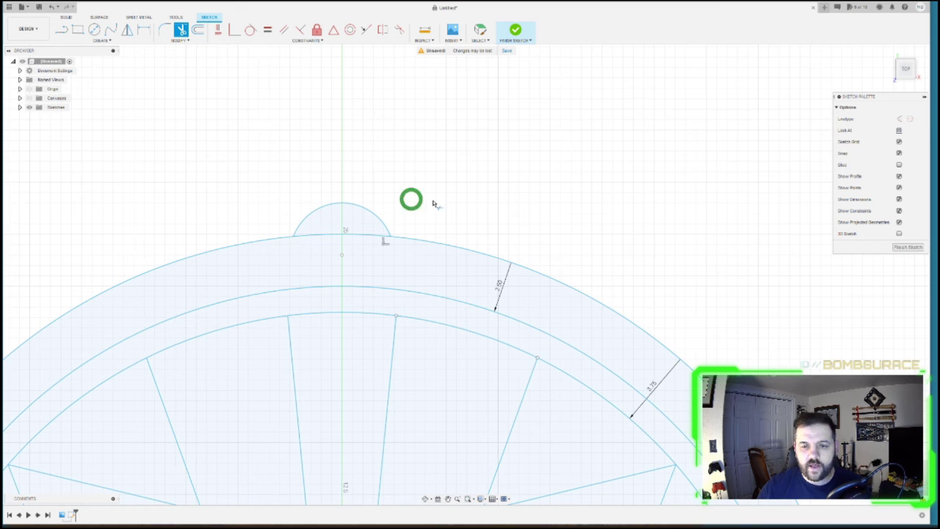
# - Set up a circular pattern of the bump arc around the emblem's centre point
pyautogui.scroll(-3, 458, 208)
pyautogui.scroll(2, 379, 325)
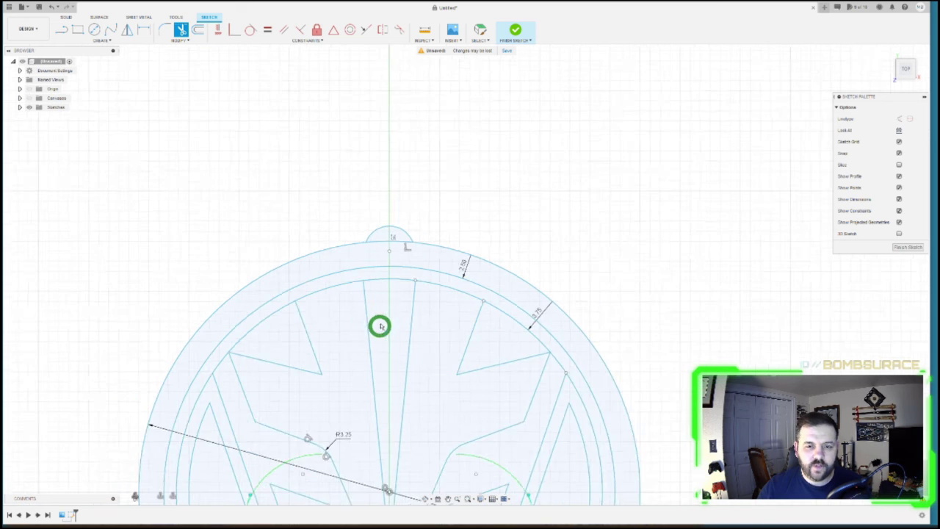
pyautogui.click(101, 40)
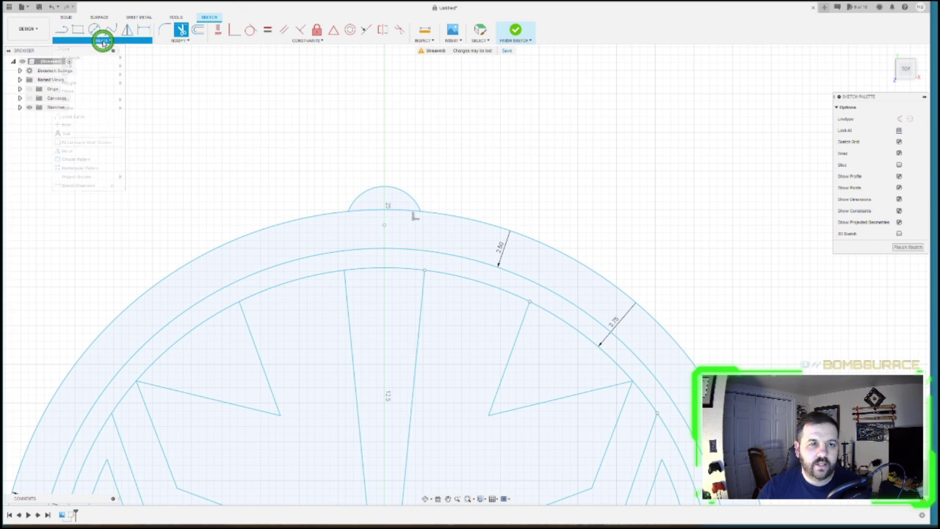
pyautogui.click(88, 159)
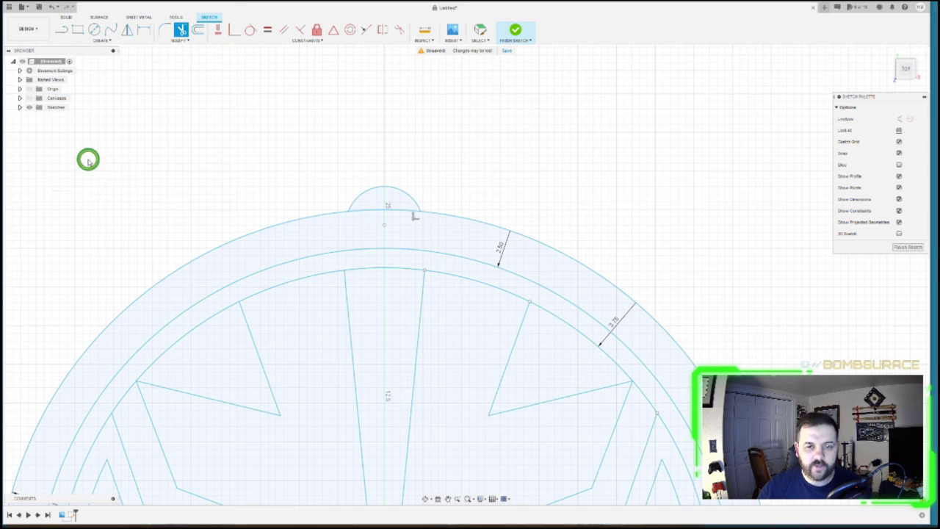
pyautogui.click(387, 188)
pyautogui.click(789, 118)
pyautogui.scroll(-2, 274, 106)
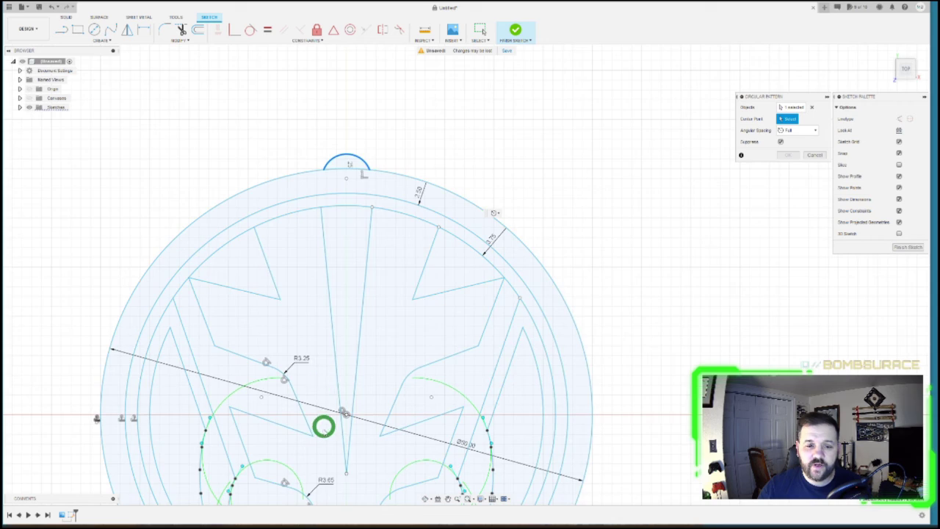
pyautogui.scroll(3, 323, 426)
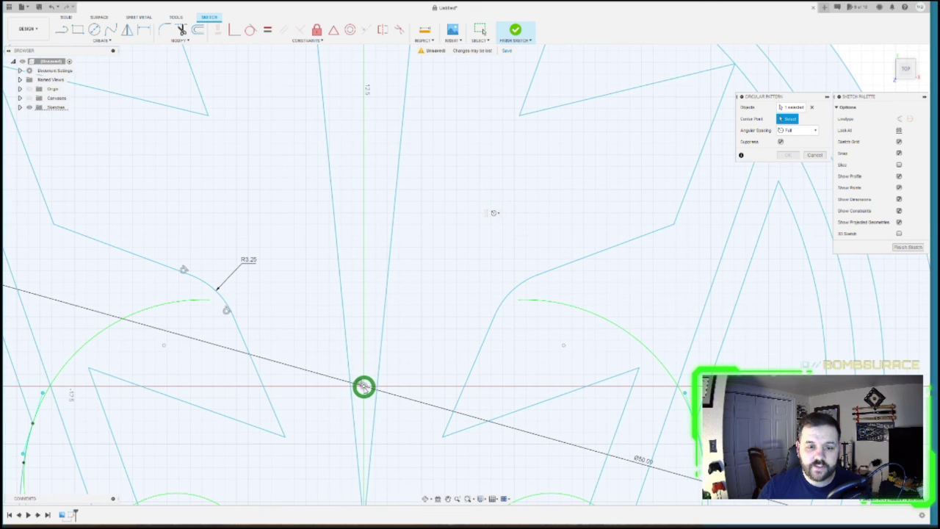
pyautogui.scroll(3, 363, 385)
pyautogui.click(357, 365)
pyautogui.scroll(-5, 379, 356)
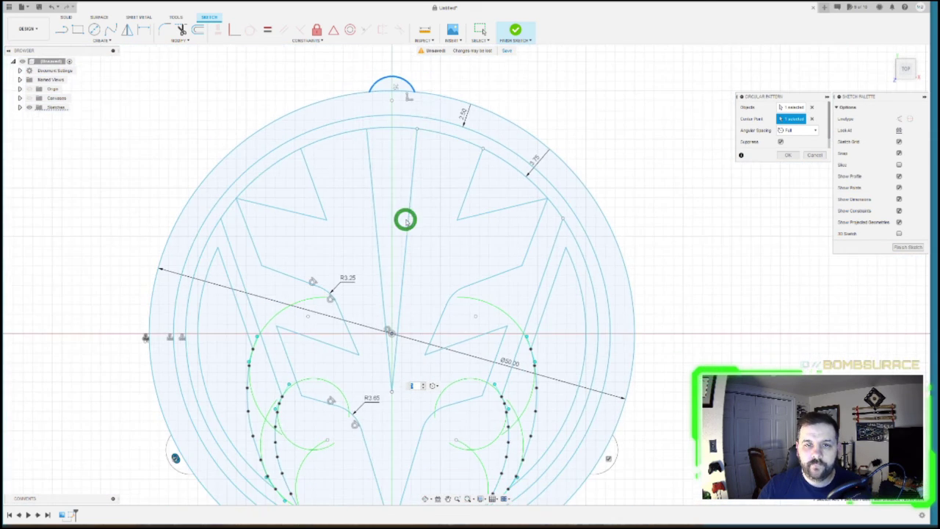
# - Try the Angle option for the bump pattern's angular spacing and return it to Full
pyautogui.click(793, 130)
pyautogui.click(797, 148)
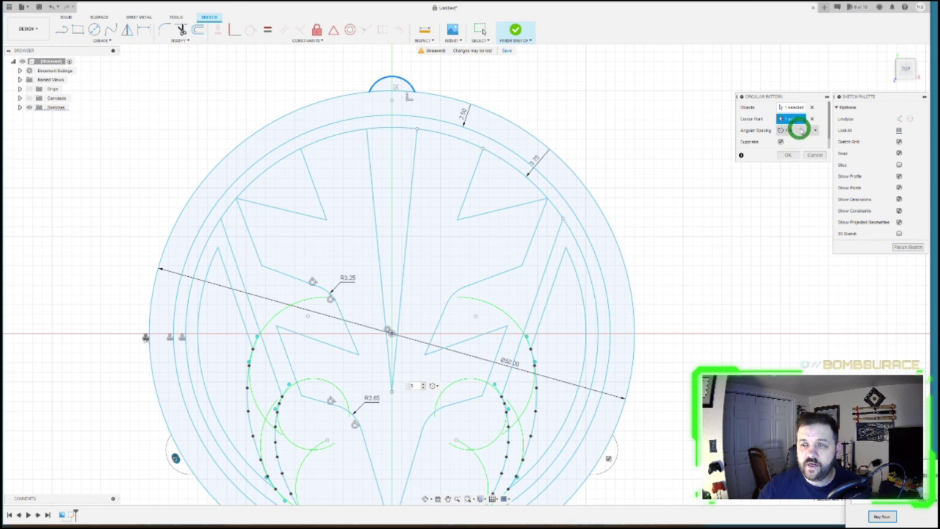
pyautogui.click(787, 139)
# - Try quantities of 55 and 40 for the circular pattern of the bump arc
pyautogui.scroll(2, 220, 426)
pyautogui.scroll(-3, 184, 463)
pyautogui.scroll(4, 172, 468)
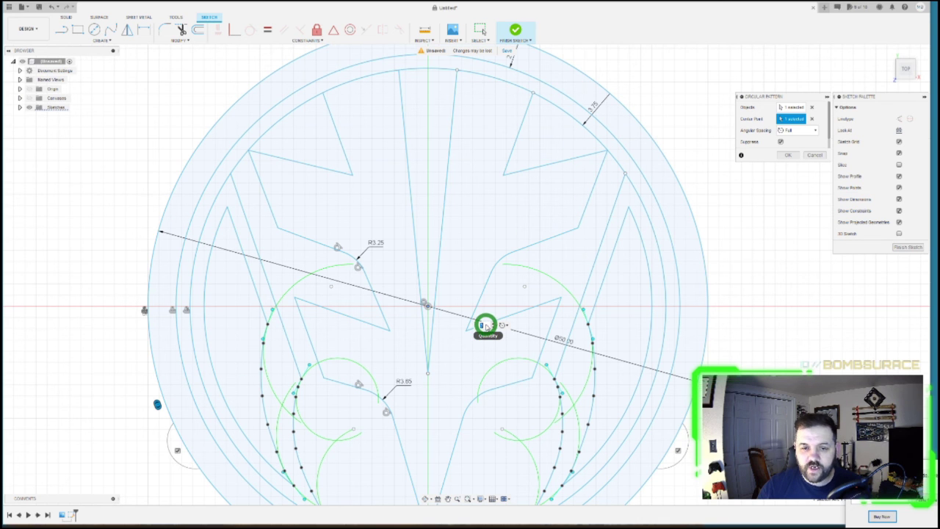
pyautogui.write('55')
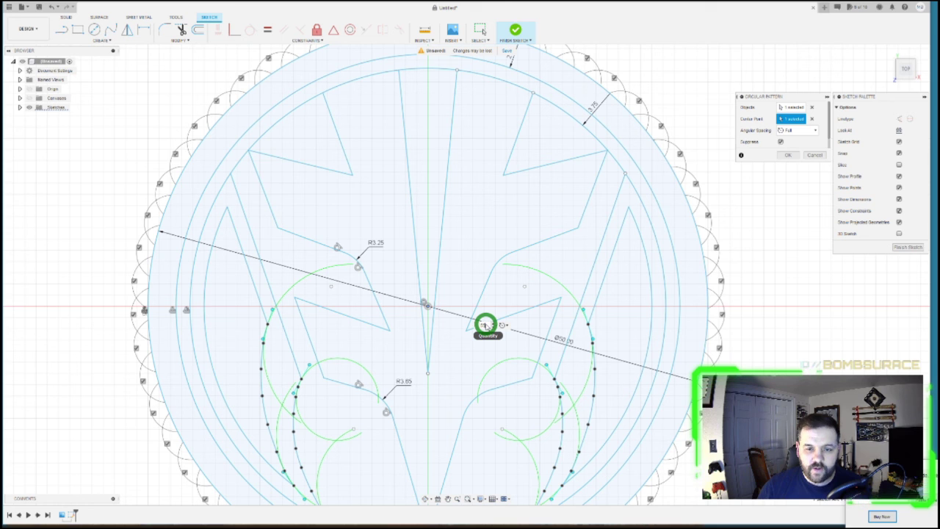
pyautogui.press('BackSpace')
pyautogui.press('BackSpace')
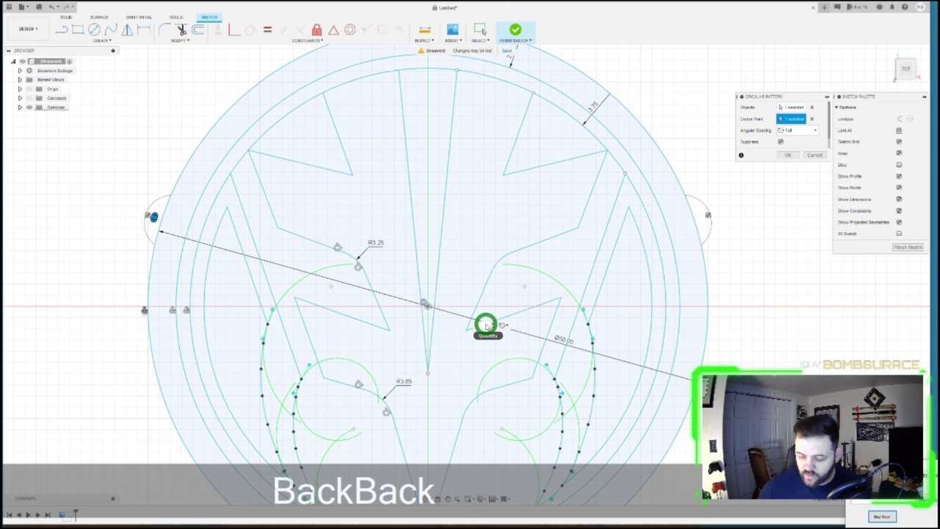
pyautogui.write('40')
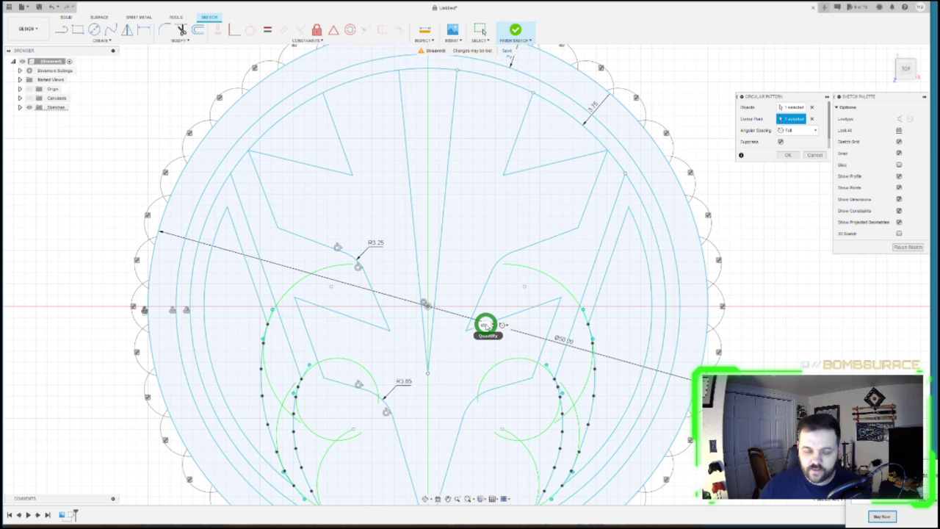
# - Set the quantity of the bump arc's circular pattern to 35
pyautogui.press('BackSpace')
pyautogui.press('BackSpace')
pyautogui.write('35')
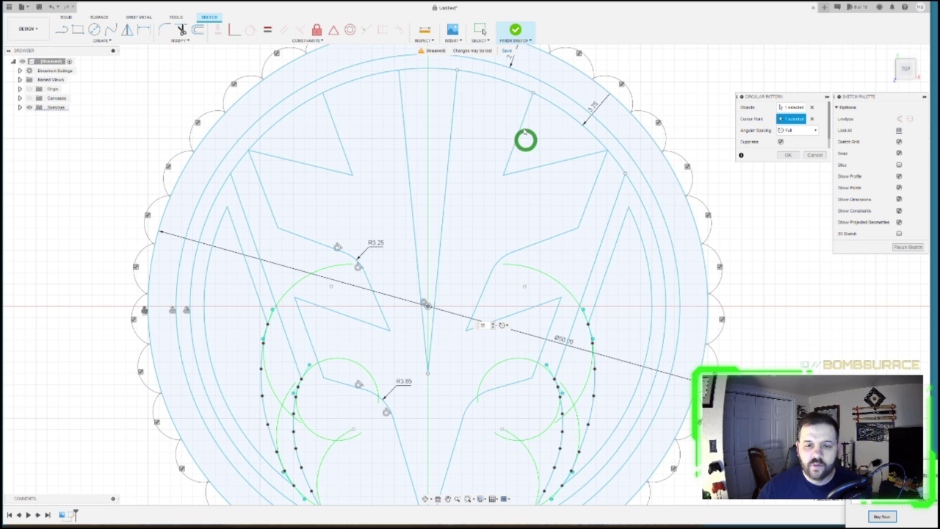
# - Try Angle spacing with the 35 bumps, and switch the pattern back to Full spacing
pyautogui.scroll(-2, 516, 332)
pyautogui.scroll(-1, 525, 173)
pyautogui.click(797, 130)
pyautogui.click(798, 146)
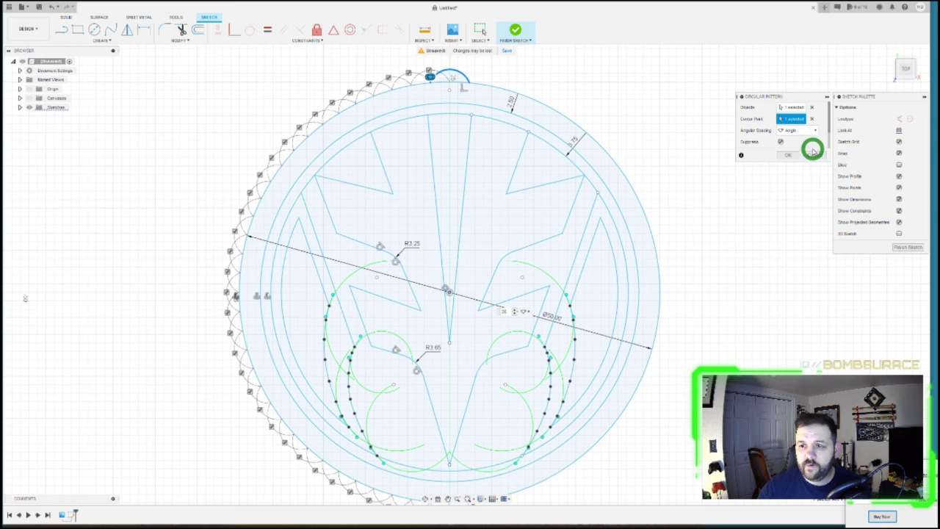
pyautogui.click(799, 130)
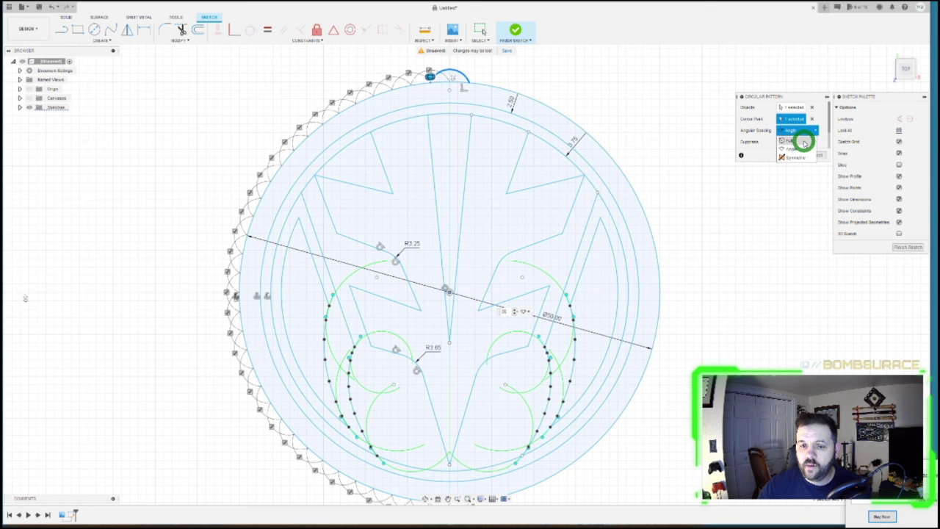
pyautogui.click(788, 140)
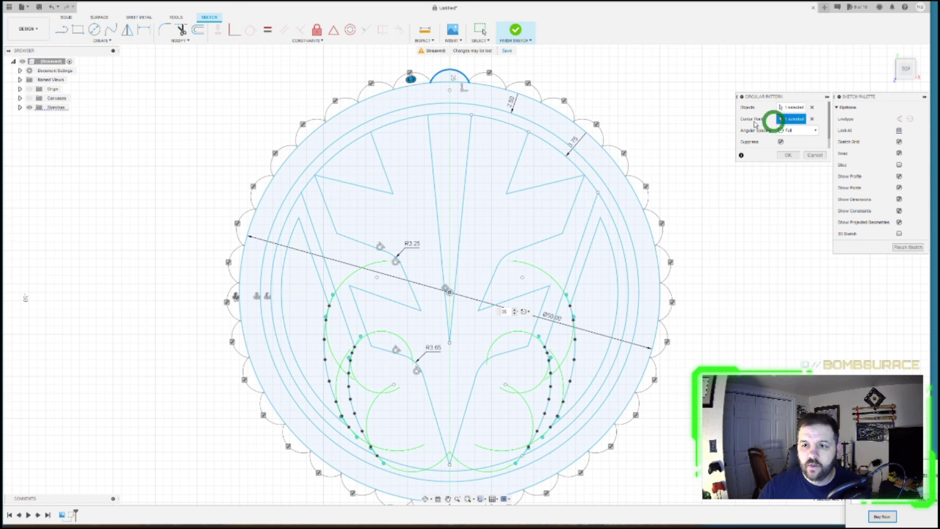
# - Inspect the bump spacing along the coin's outer edge and accept the circular pattern
pyautogui.scroll(-1, 287, 115)
pyautogui.scroll(5, 287, 115)
pyautogui.scroll(-4, 331, 153)
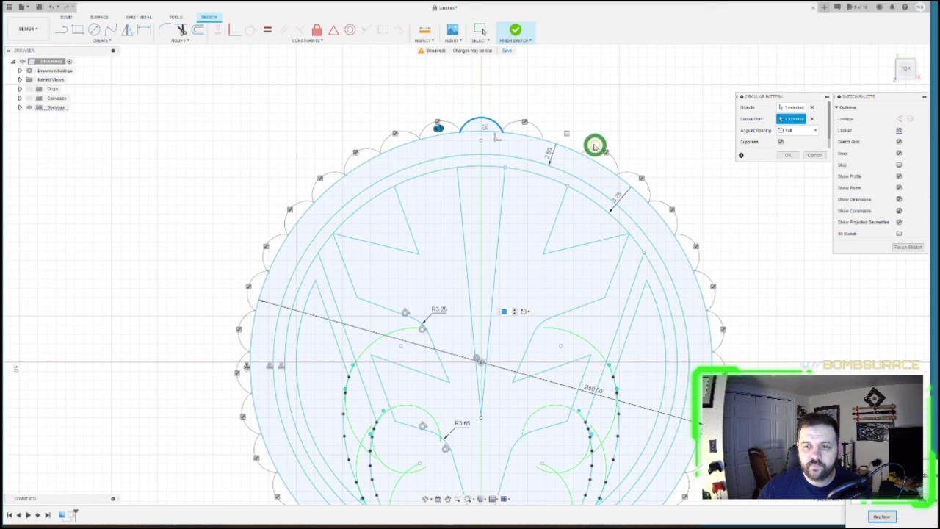
pyautogui.click(785, 154)
pyautogui.scroll(-2, 309, 147)
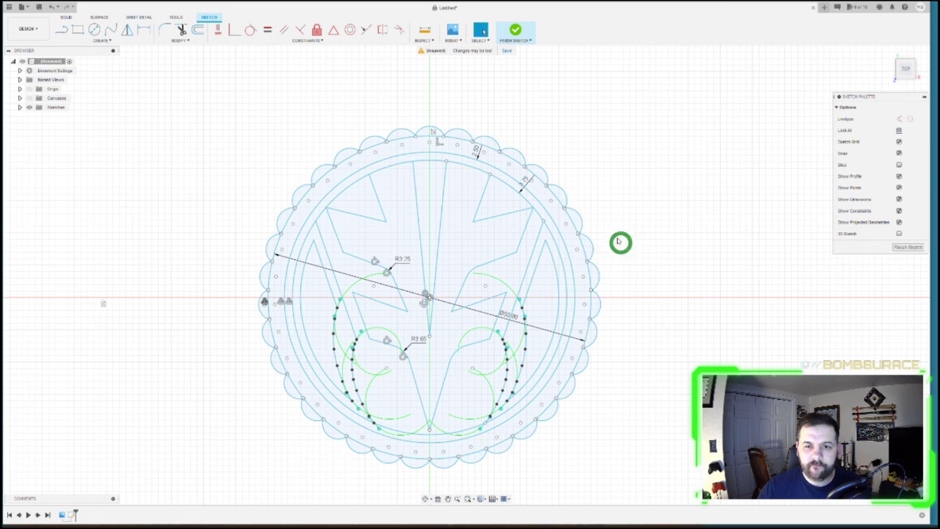
# - Offset the coin's 50 mm outer circle inward by 1 mm
pyautogui.scroll(2, 325, 350)
pyautogui.scroll(2, 325, 349)
pyautogui.press('o')
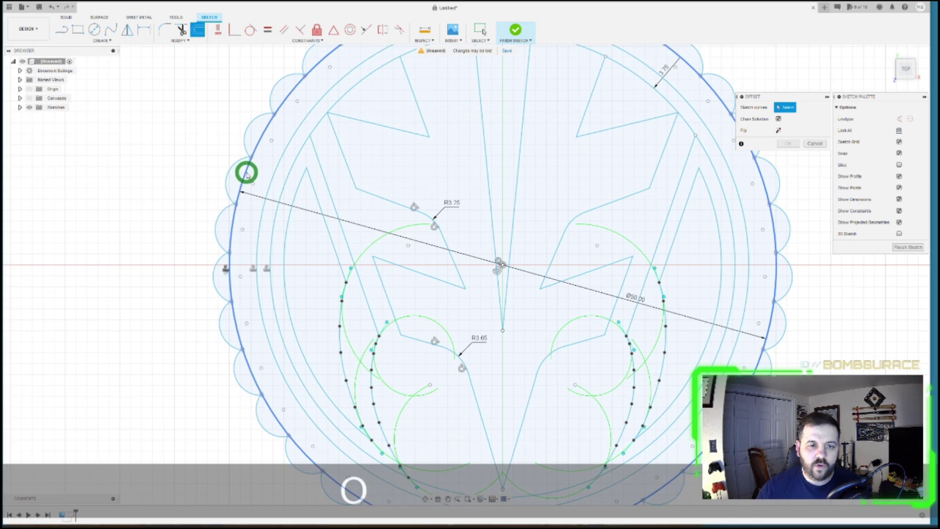
pyautogui.click(254, 173)
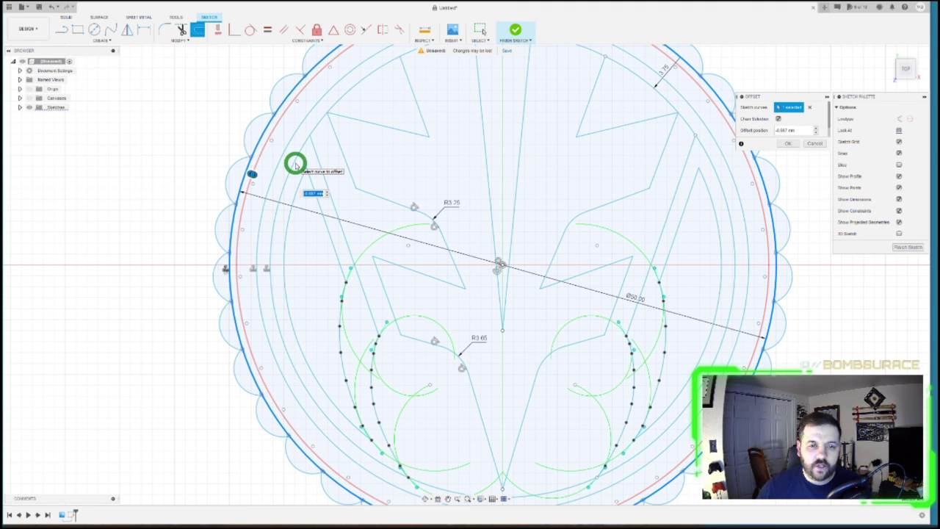
pyautogui.write('1')
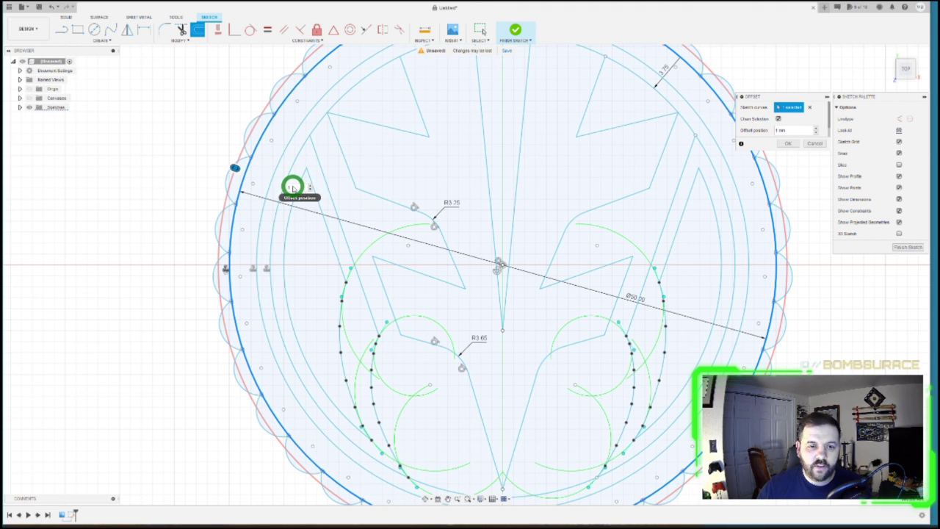
pyautogui.write('-1')
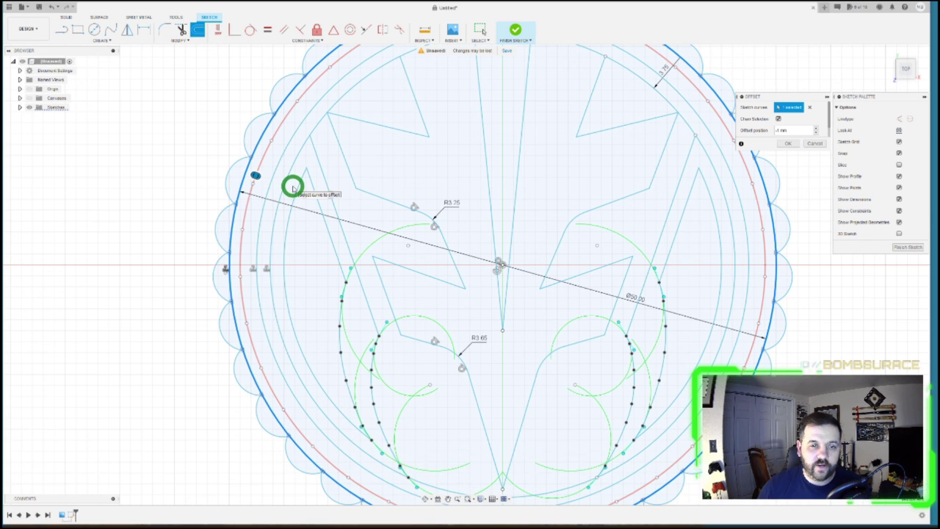
pyautogui.press('Return')
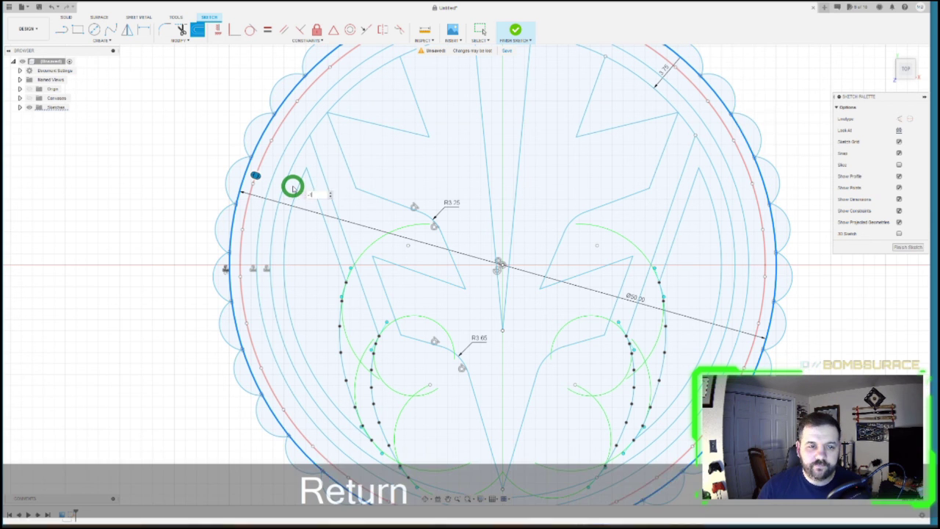
# - Compare the whole coin sketch with the emblem image by showing and hiding the canvas
pyautogui.scroll(-3, 241, 218)
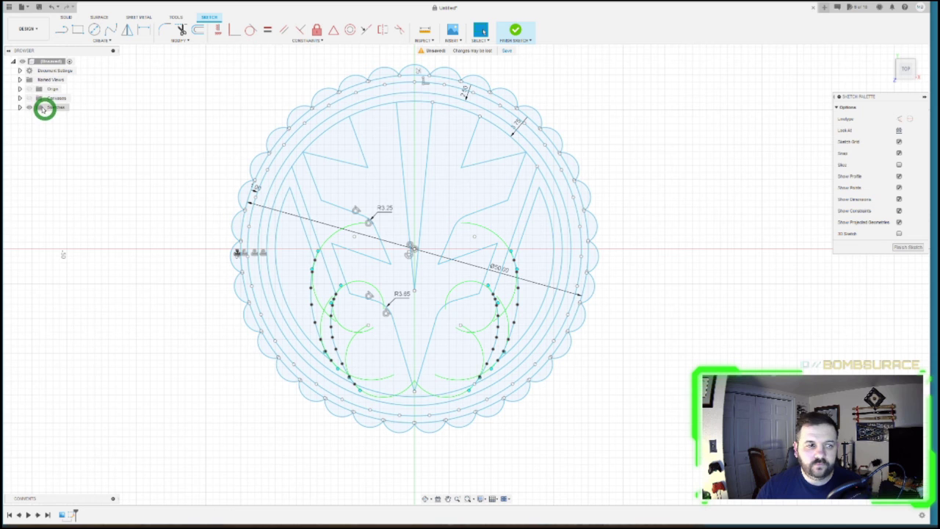
pyautogui.click(30, 97)
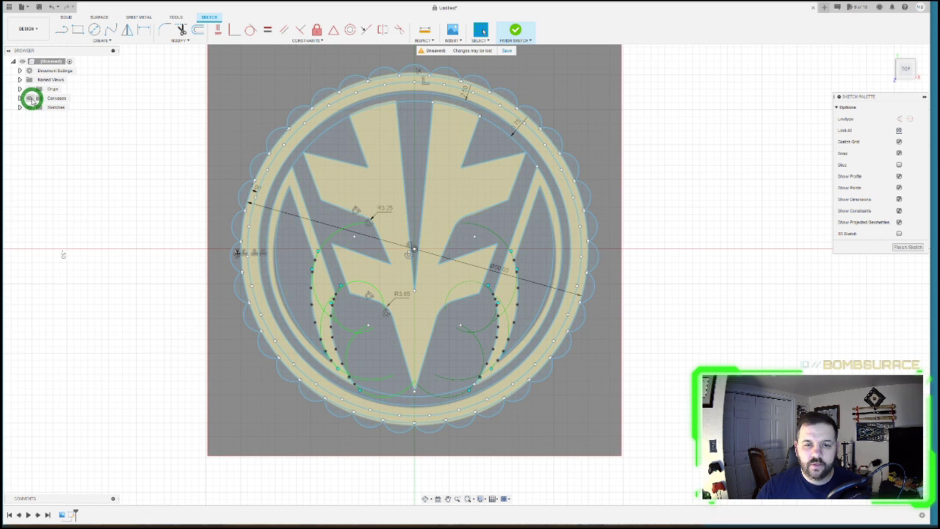
pyautogui.click(30, 97)
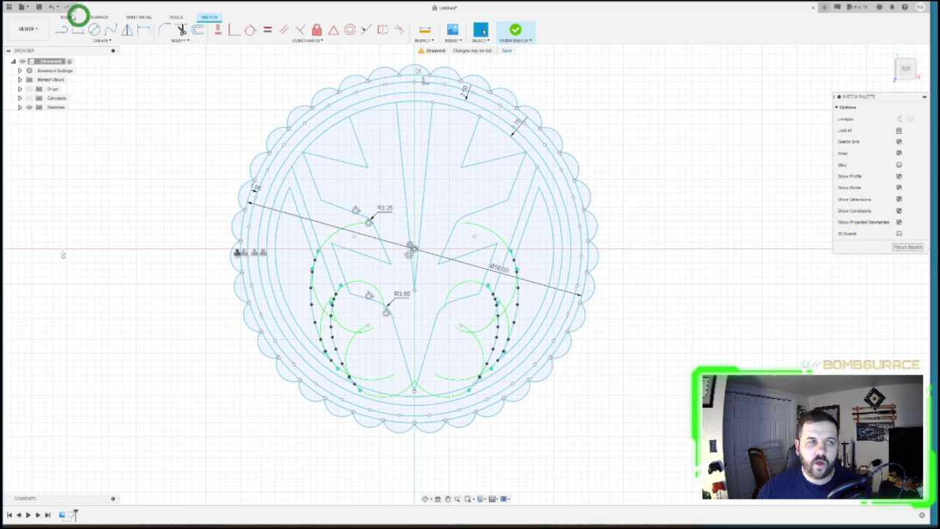
# - Save the design as "White Ranger Coin" in the Admin Project
pyautogui.click(39, 7)
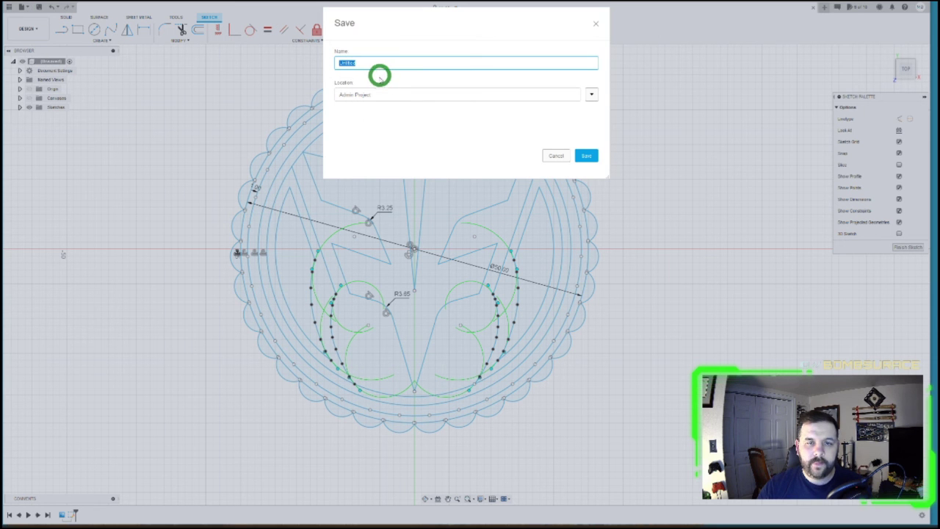
pyautogui.write('Whi')
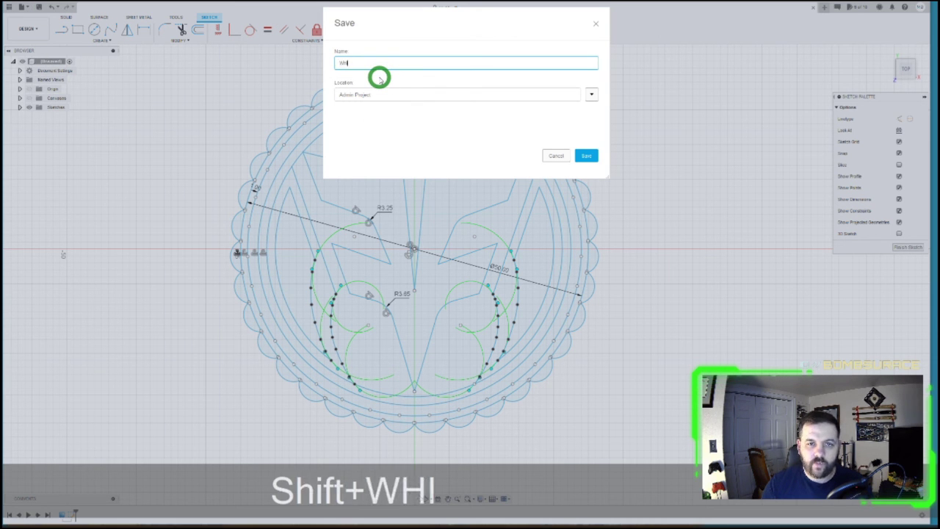
pyautogui.write('te Ranger Coin')
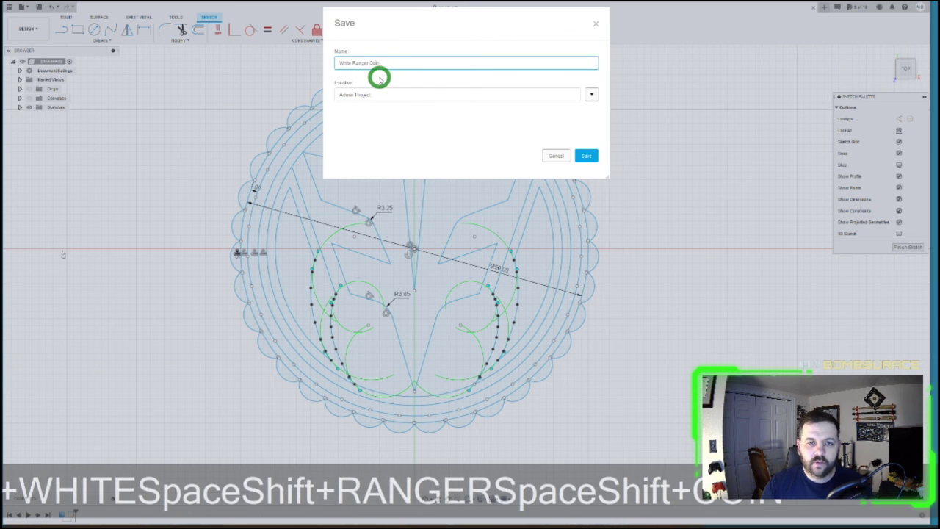
pyautogui.click(592, 94)
pyautogui.click(592, 94)
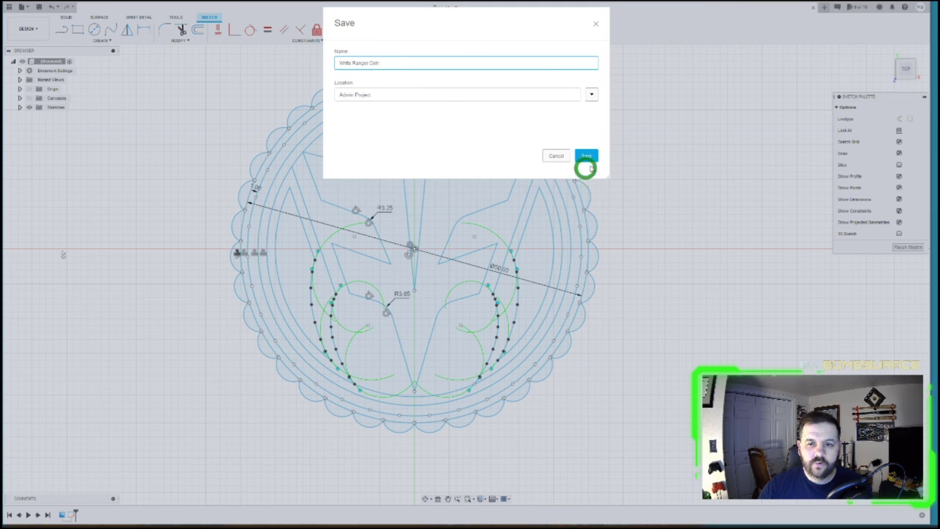
pyautogui.click(591, 155)
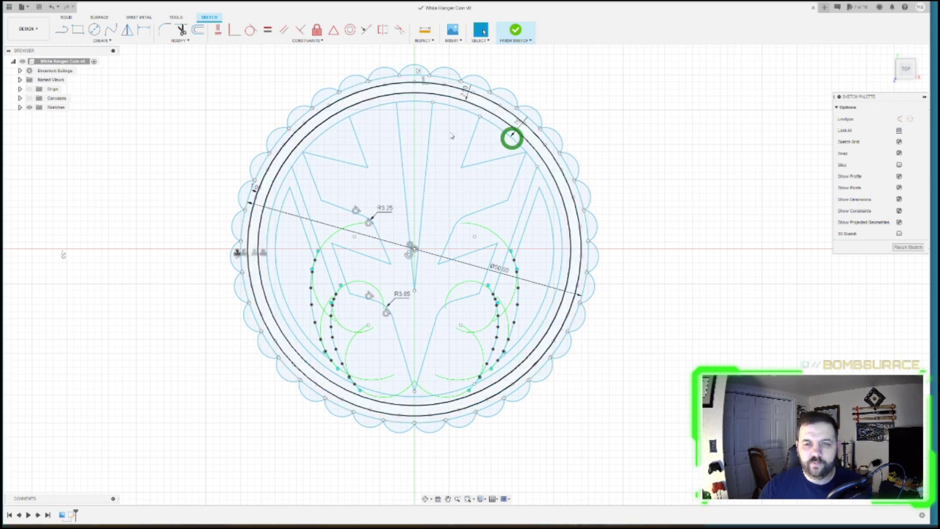